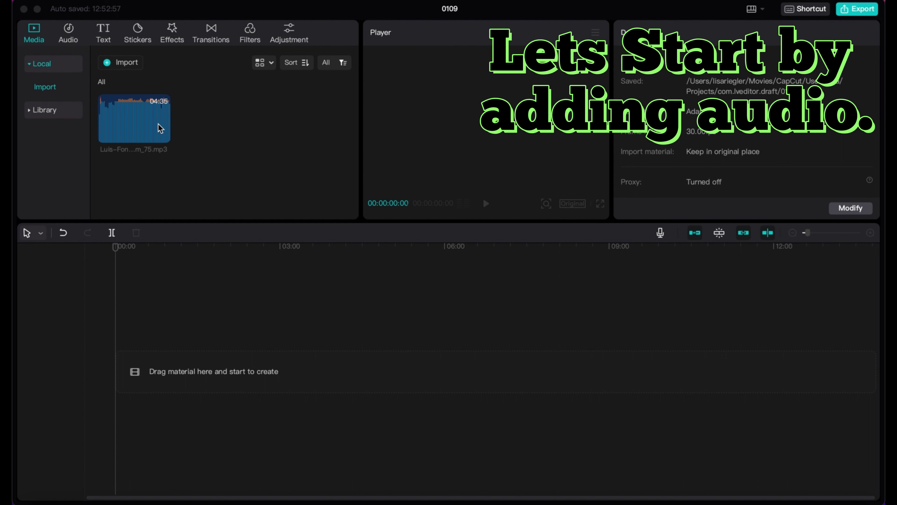
Place the imported Despacito MP3 on the timeline starting at 00:00
left_click_drag(147, 110, 115, 372)
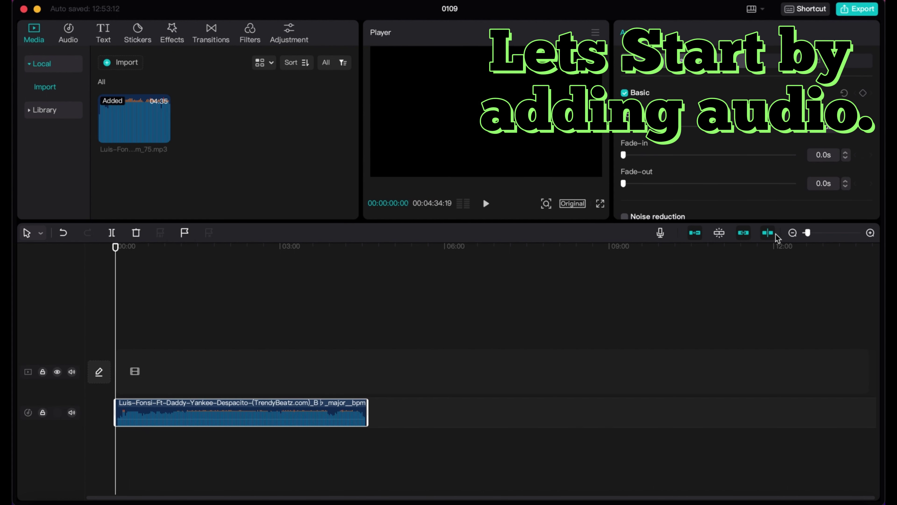
left_click_drag(812, 235, 818, 235)
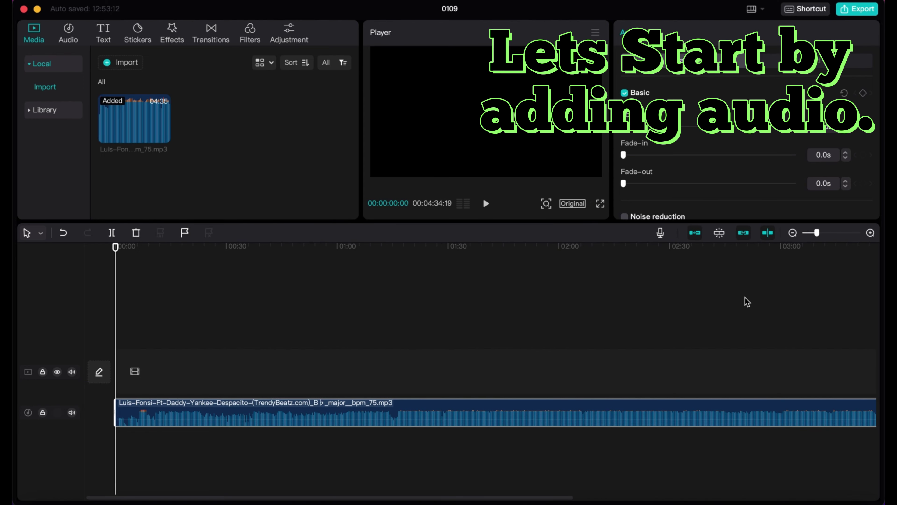
left_click(693, 317)
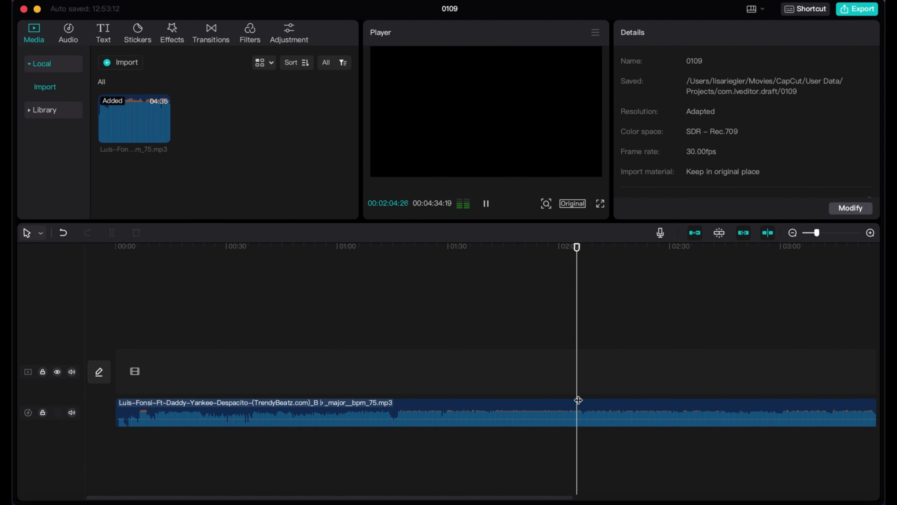
Split the song at about 2:06 and delete the portion before the cut
left_click(561, 403)
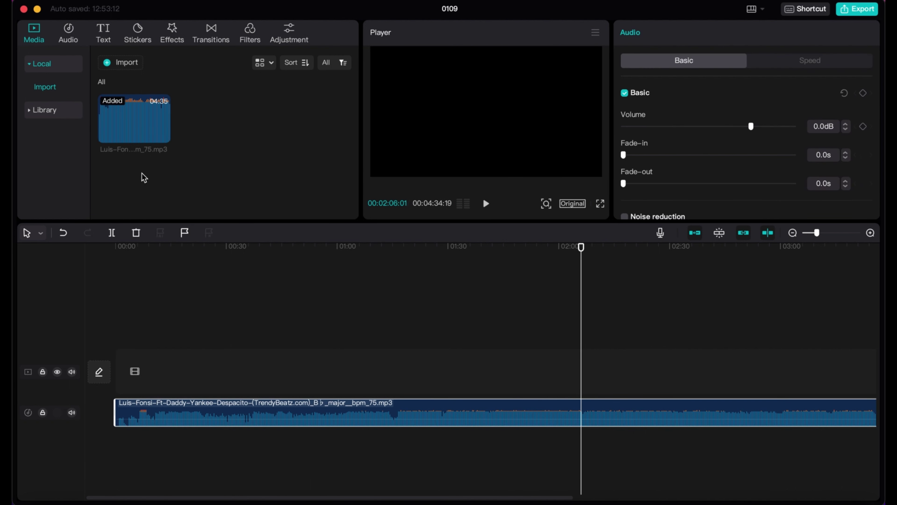
left_click(112, 233)
left_click(535, 408)
key("BackSpace")
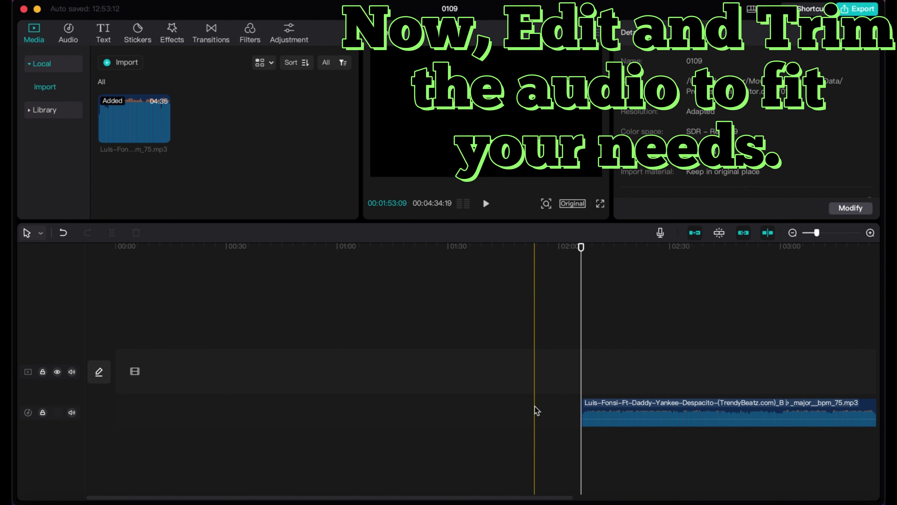
Split the remaining song at about 3:02 and delete everything after the cut
scroll(535, 407, "right", 3)
scroll(535, 406, "right", 3)
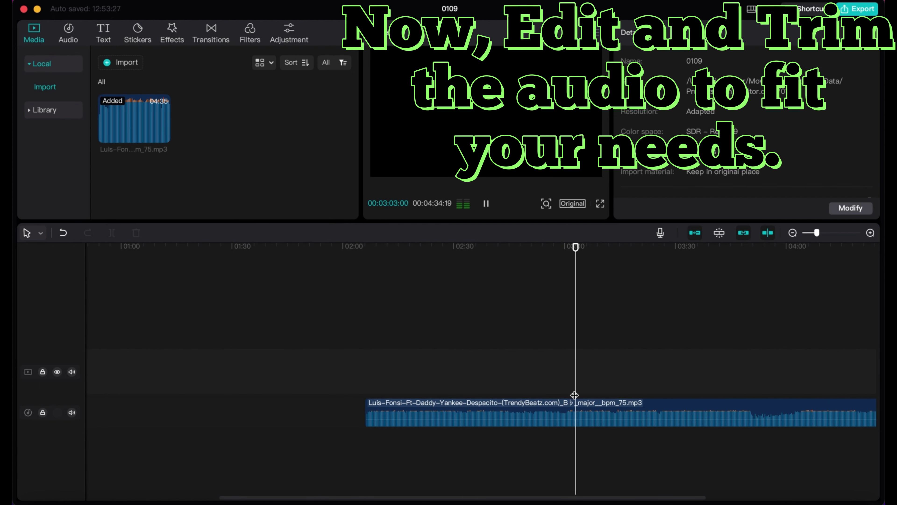
left_click(597, 415)
left_click(116, 230)
key("BackSpace")
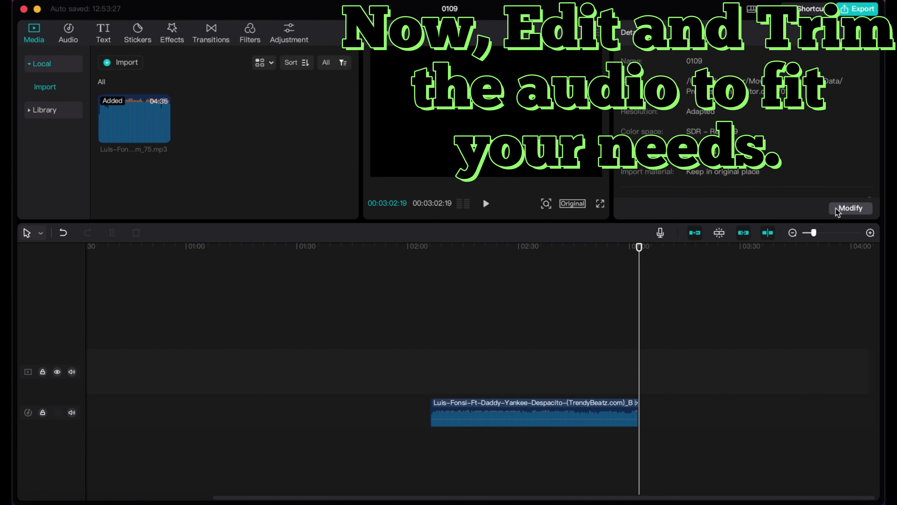
Give the trimmed song a 1.2 s fade-in and a 2.8 s fade-out, and move it to the timeline start
left_click(819, 232)
scroll(720, 418, "left", 1)
left_click(702, 411)
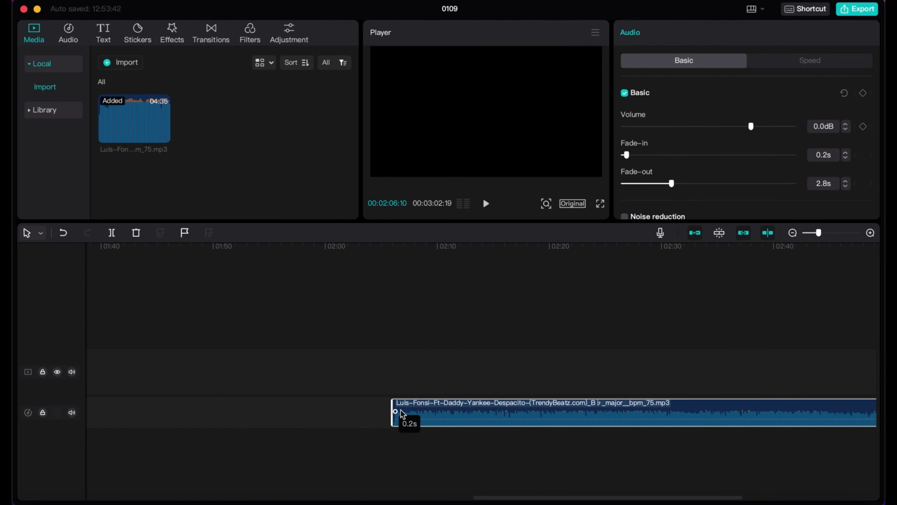
left_click(812, 232)
left_click_drag(608, 397, 168, 409)
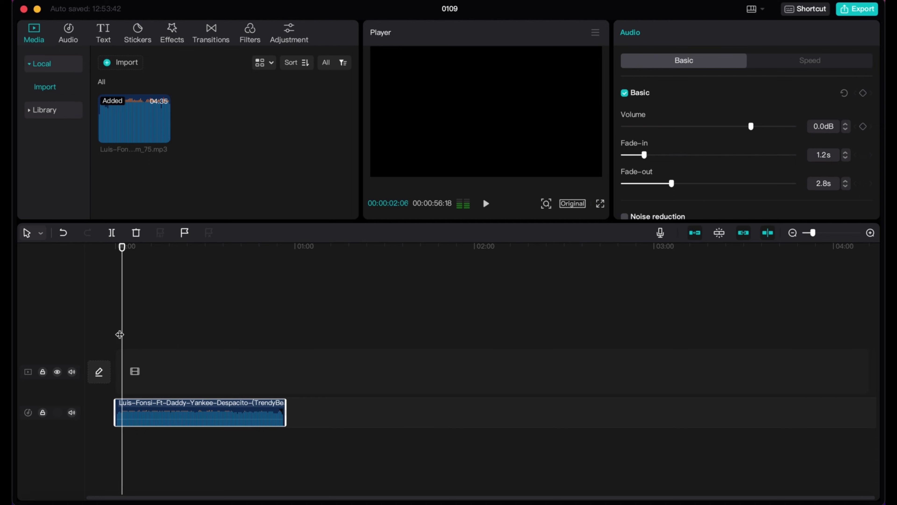
Import all the PNG figures from the Minecraft Edits folder inside Capcut Editing into the project media
left_click(130, 62)
left_click(160, 212)
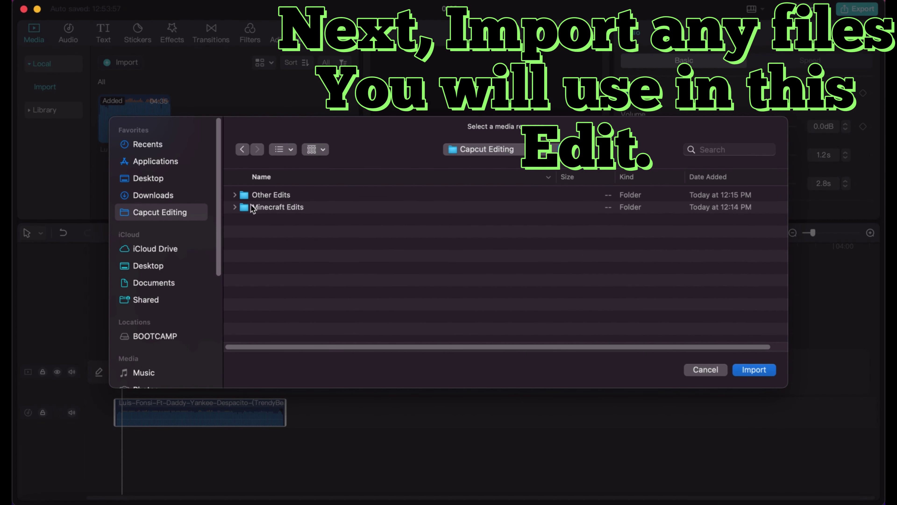
double_click(253, 207)
scroll(276, 283, "down", 15)
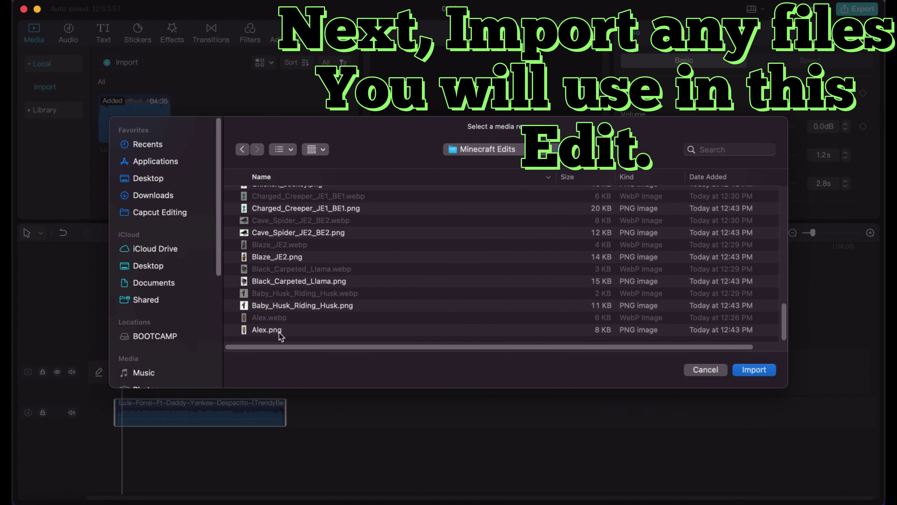
left_click(279, 332, "shift")
left_click(754, 369)
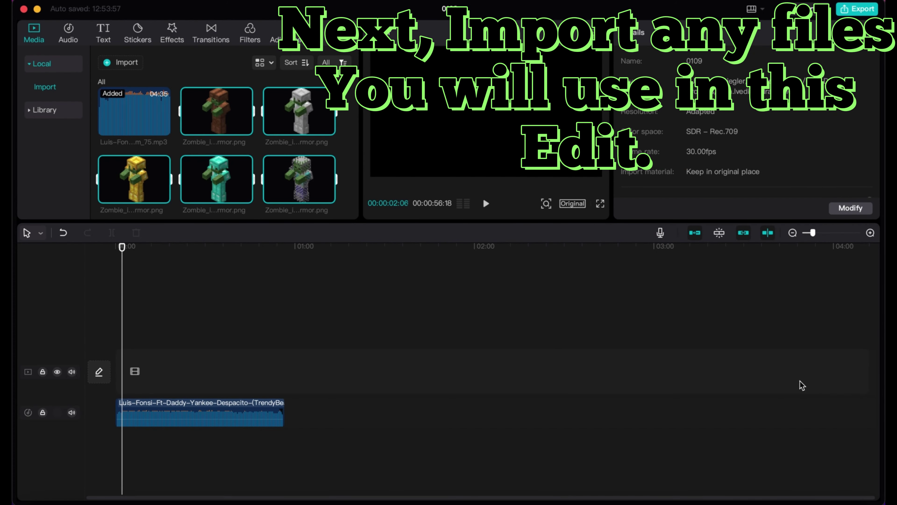
scroll(283, 173, "down", 10)
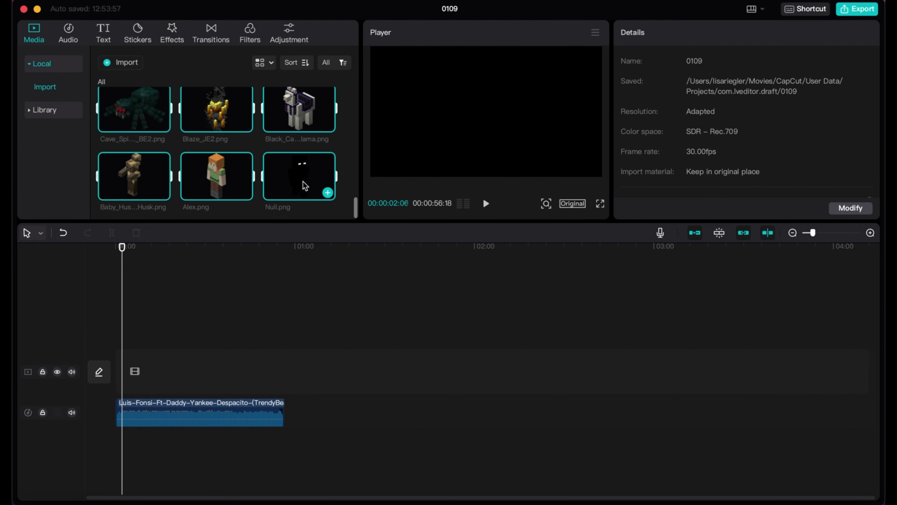
mouse_move(303, 182)
left_mouse_down()
mouse_move(134, 370)
mouse_move(221, 149)
mouse_move(297, 166)
left_mouse_up()
scroll(258, 163, "up", 5)
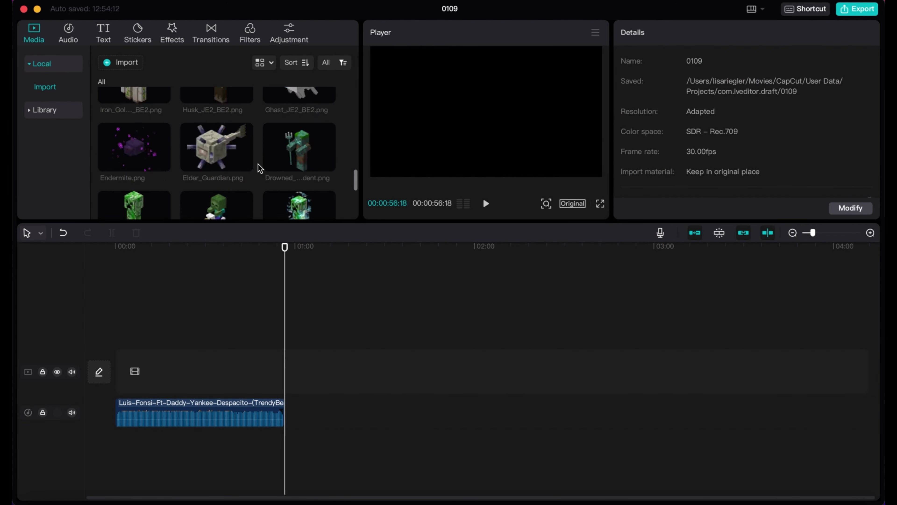
Search the Mac for the sunset background photo and import it into the project media
scroll(260, 168, "up", 5)
left_click(121, 62)
left_click(728, 150)
type("ah")
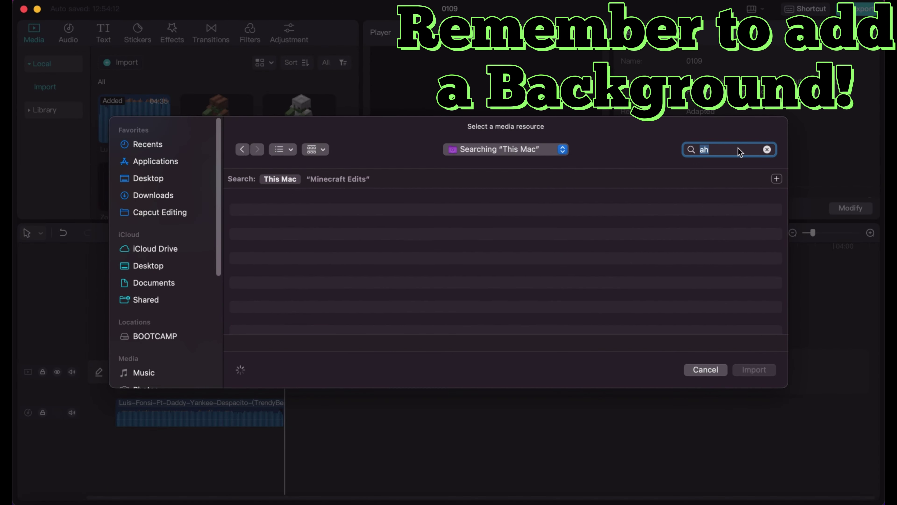
double_click(326, 228)
Add the sunset photo above the song on the timeline and extend its end to the end of the audio
left_click_drag(134, 177, 128, 416)
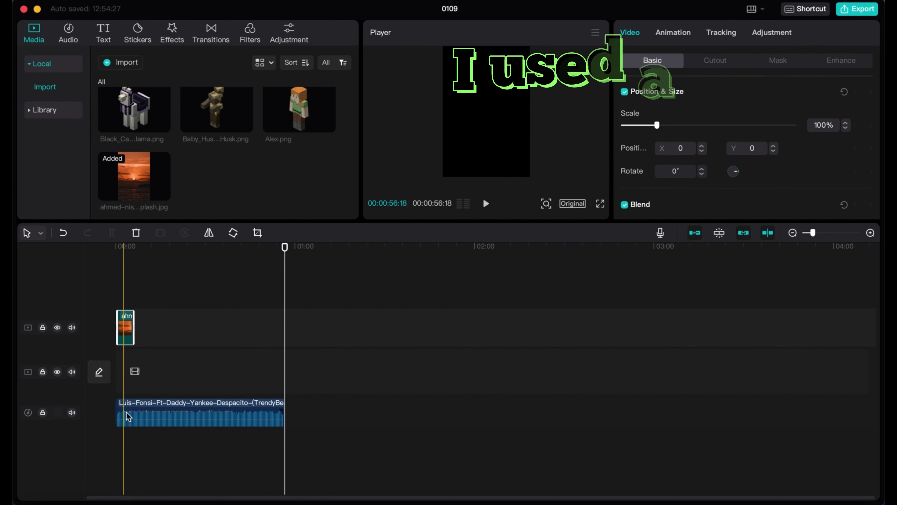
left_click_drag(134, 327, 284, 328)
left_click_drag(813, 233, 821, 233)
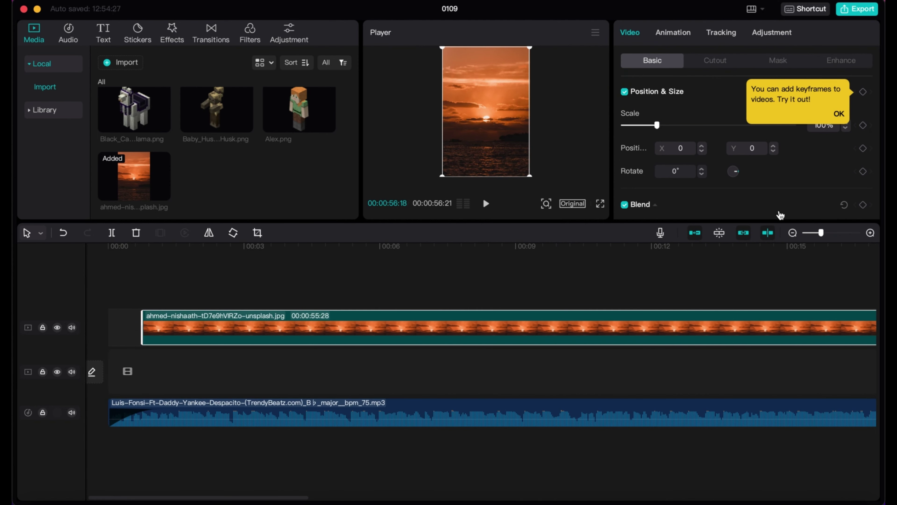
left_click_drag(820, 233, 813, 234)
scroll(636, 397, "right", 4)
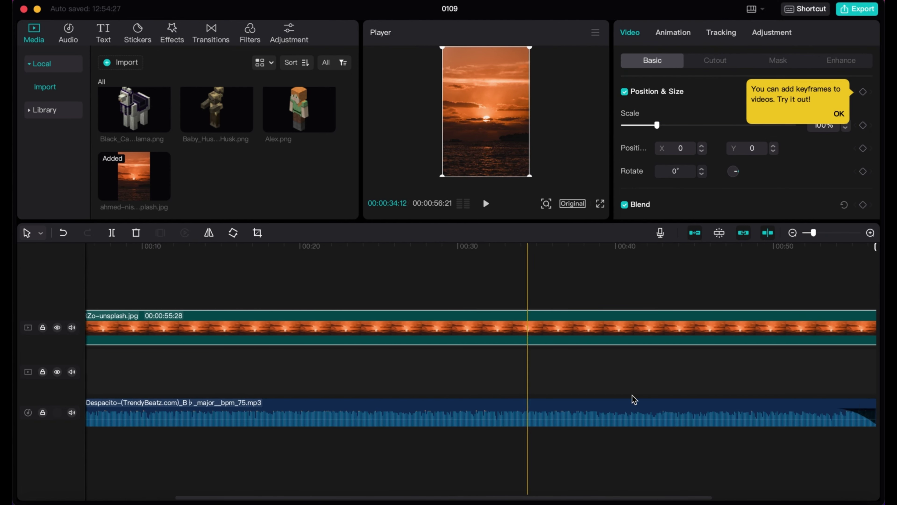
scroll(601, 375, "left", 5)
Set the canvas aspect ratio to 9:16 and scale the sunset background to 119% so it fills the frame
left_click(572, 203)
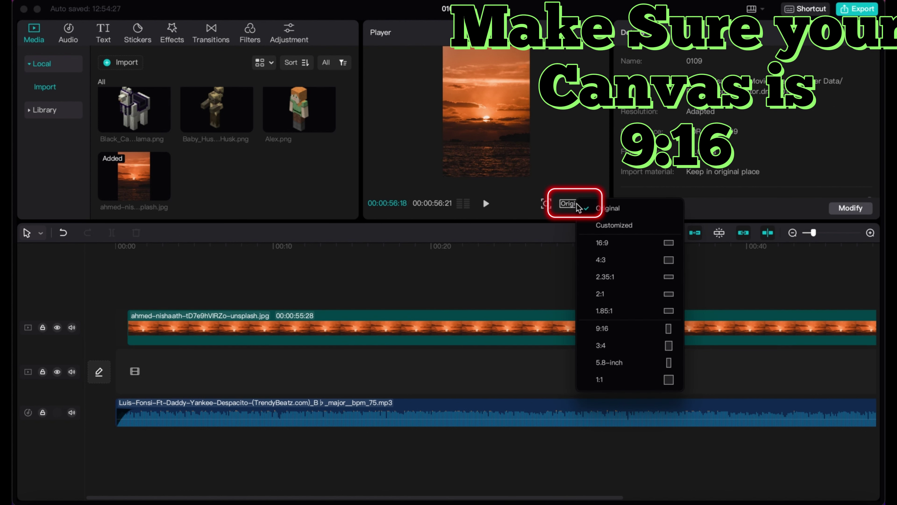
left_click(611, 327)
left_click(525, 179)
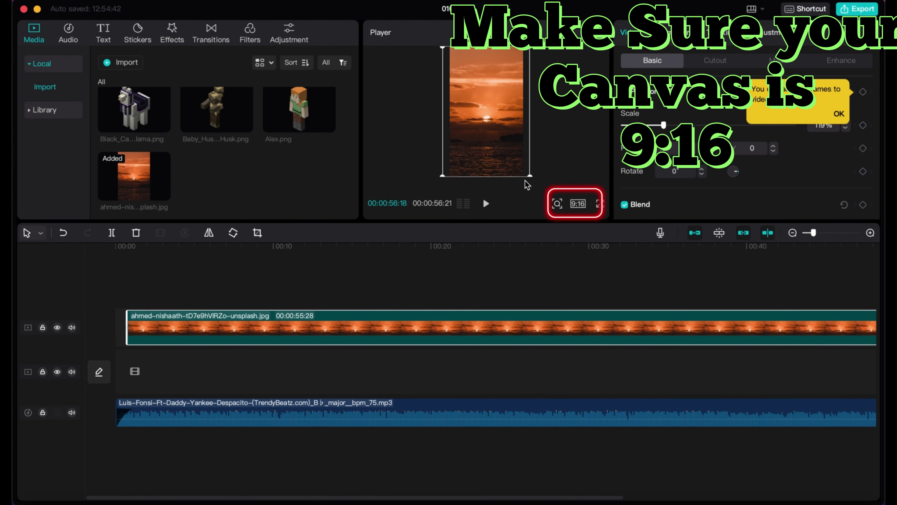
left_click_drag(491, 138, 506, 142)
left_click(559, 141)
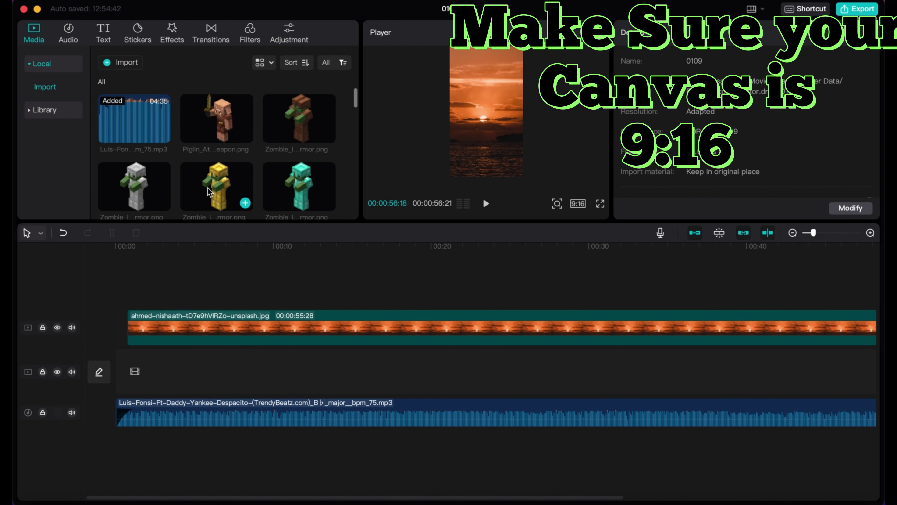
Find Null.png in the imported media and place it at the start of the main track
scroll(209, 192, "down", 10)
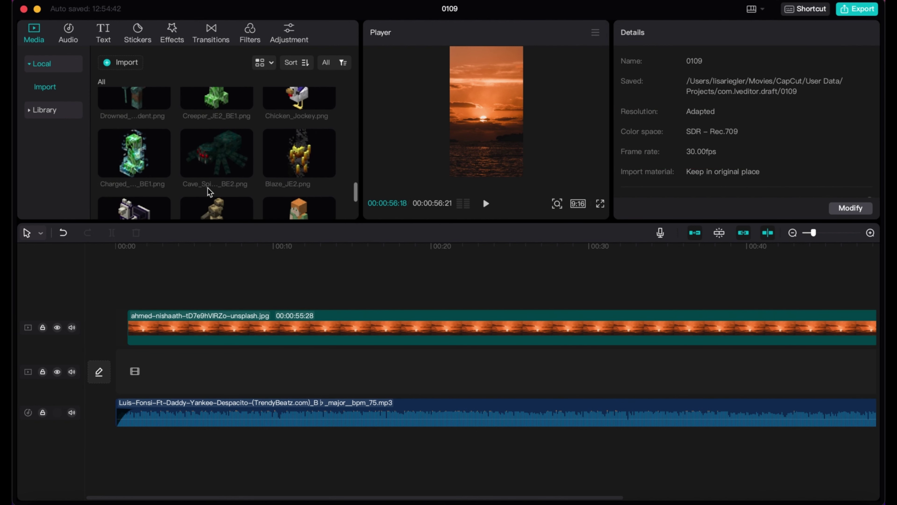
scroll(208, 188, "up", 5)
left_click_drag(146, 182, 123, 375)
Extend the background clip back to 00:00 and reorder the clips so Null.png sits on a track above it
left_click_drag(129, 321, 101, 318)
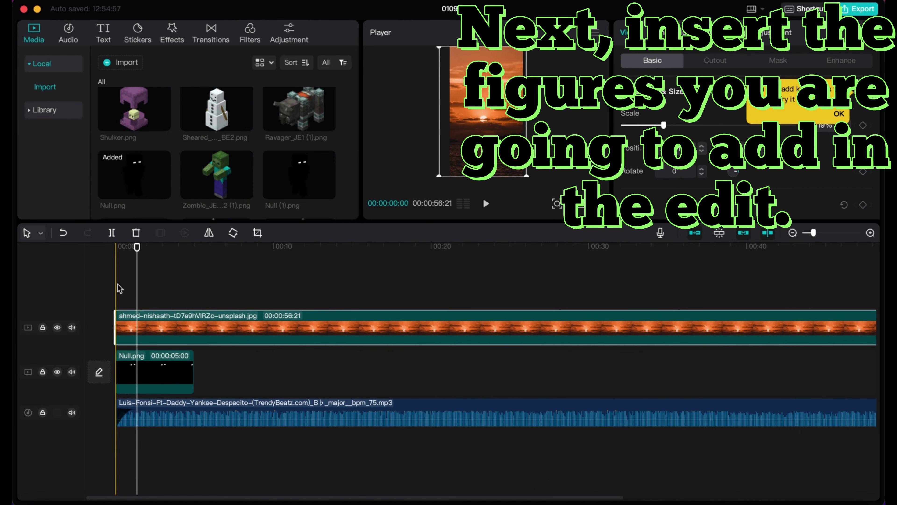
left_click_drag(162, 375, 163, 290)
left_click_drag(173, 340, 173, 375)
Play the opening to find the beat and trim the end of the Null.png clip to about 1.6 s
left_click(117, 269)
key("space")
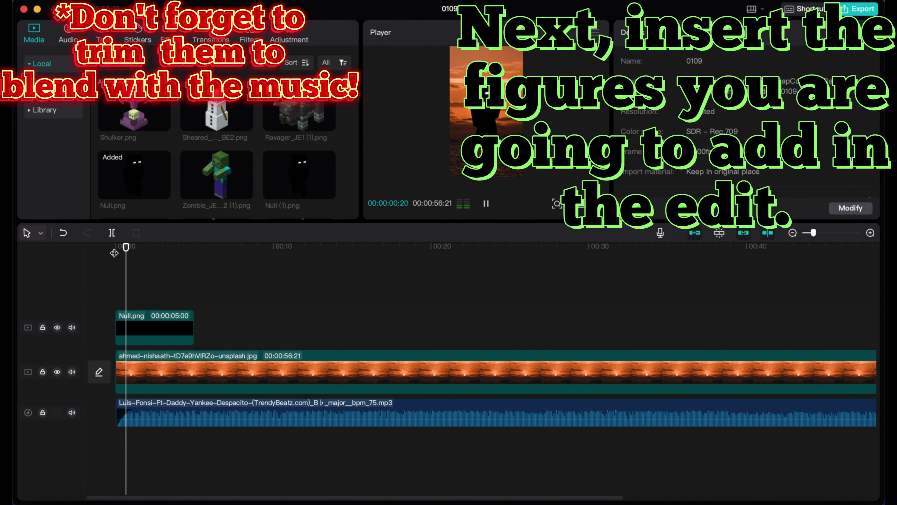
key("space")
left_click_drag(193, 327, 138, 308)
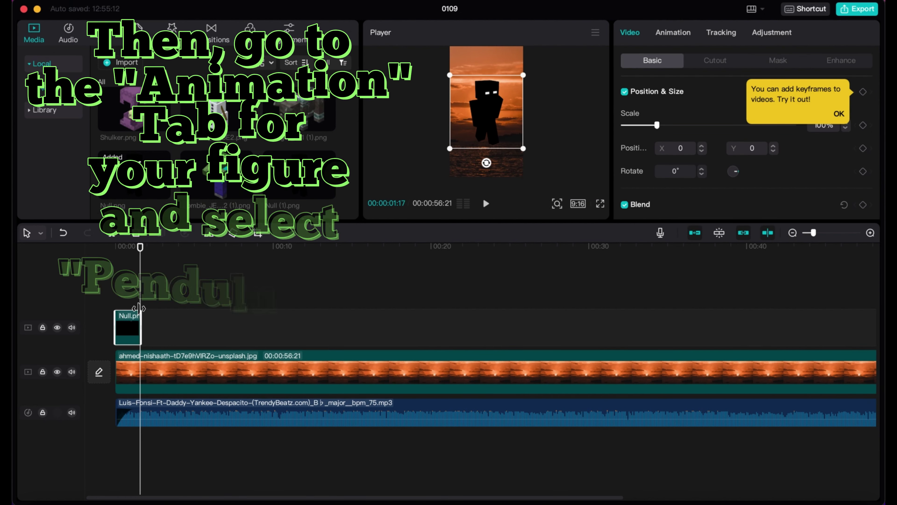
Apply the Pendulum 1 combo animation to the Null.png clip
left_click(681, 33)
left_click(831, 60)
left_click(687, 103)
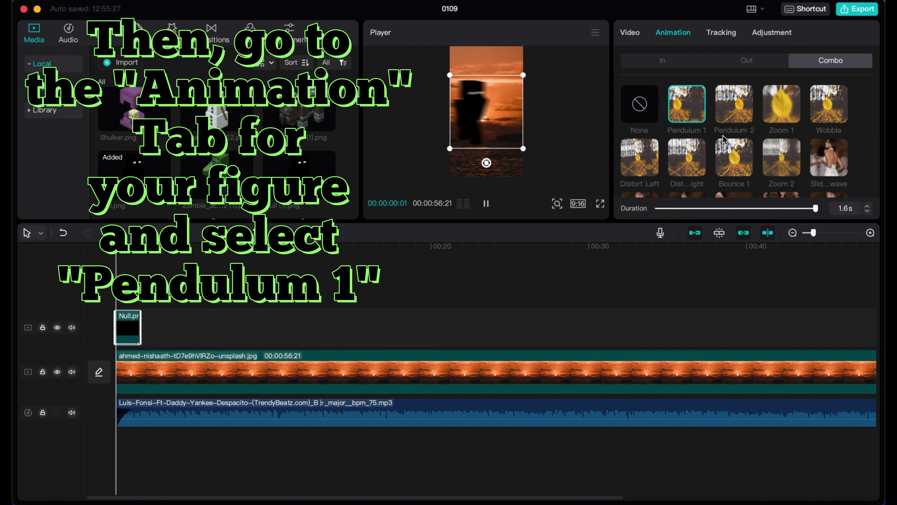
Move the Null figure toward the left of the frame, enlarge it slightly and play back the animation
left_click(126, 283)
left_click(480, 114)
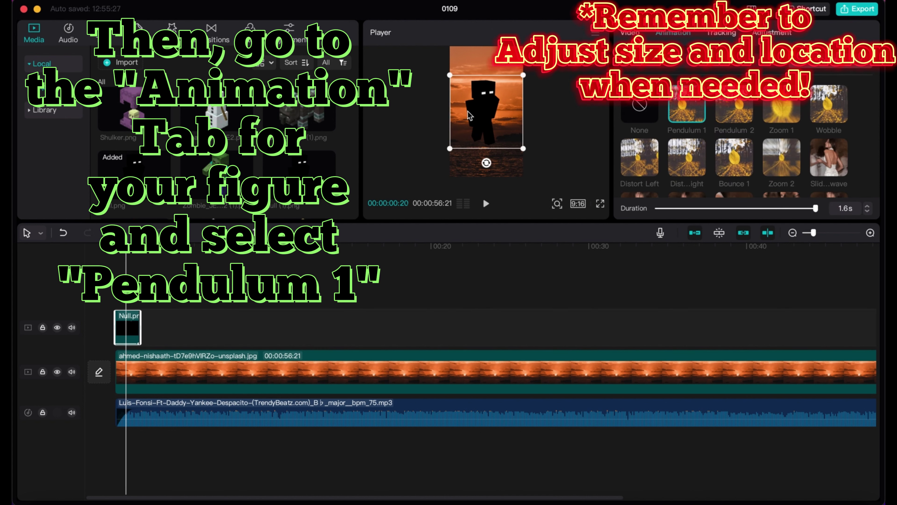
left_click_drag(481, 114, 472, 114)
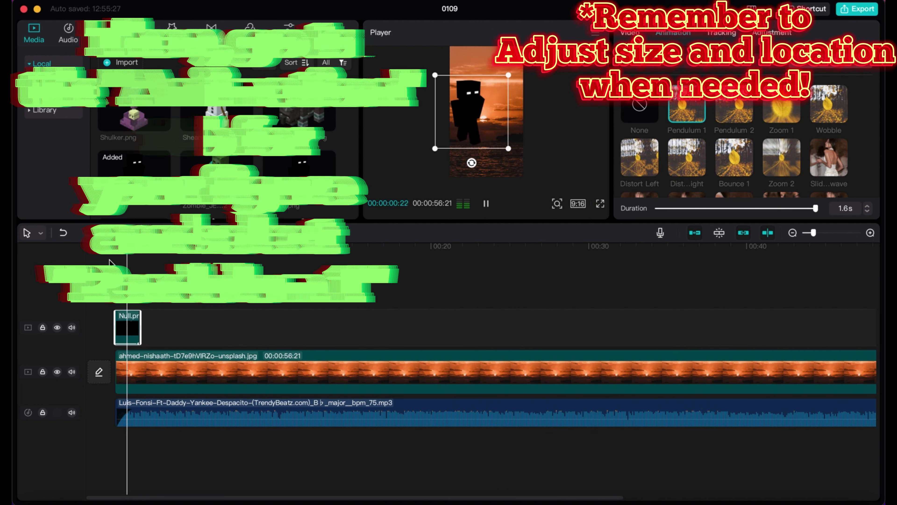
left_click(115, 278)
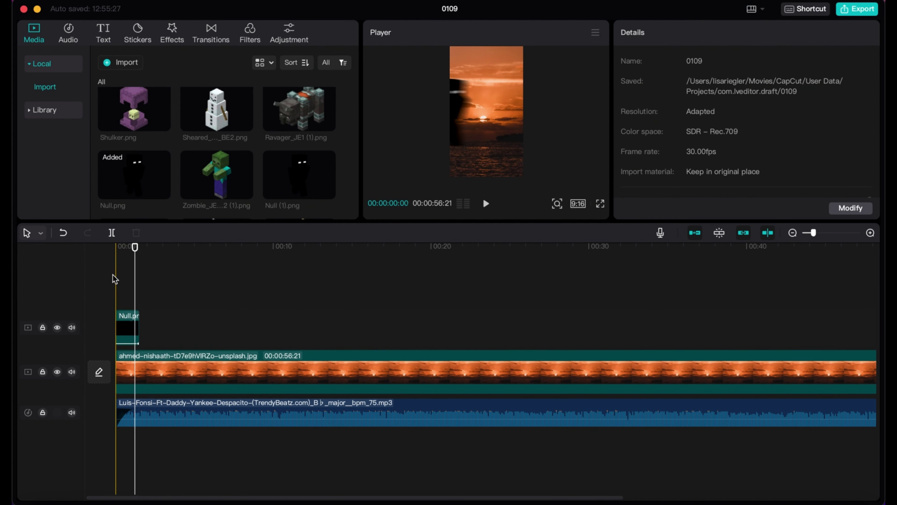
key("space")
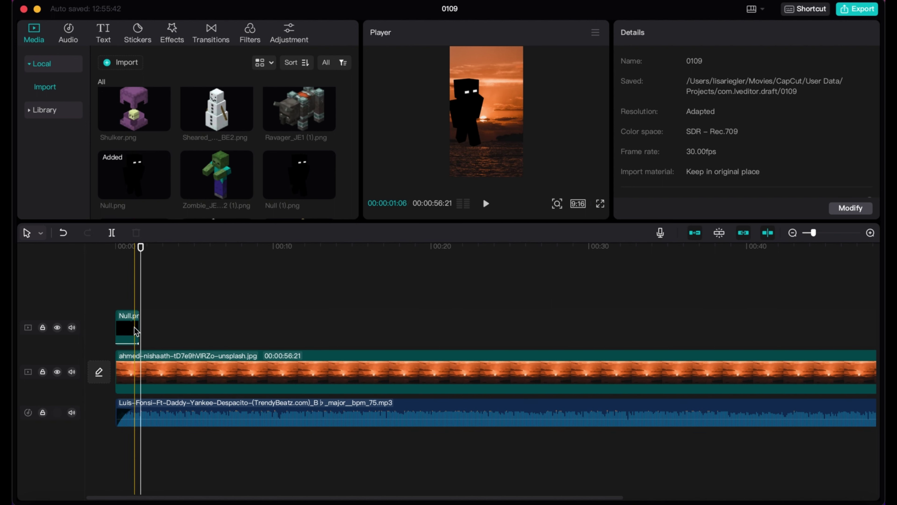
Duplicate the Null.png clip and stack the copy on a new track directly above the original at 00:00
left_click(128, 329)
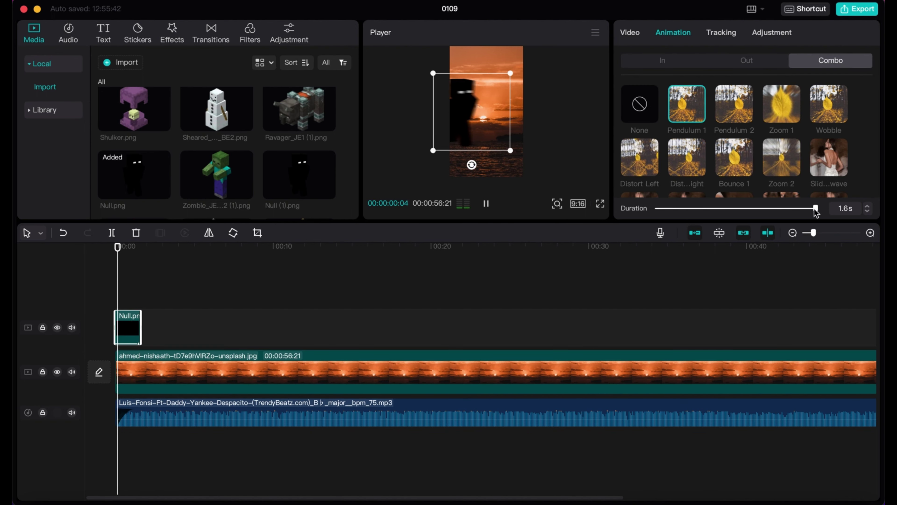
left_click(141, 261)
key("super+v")
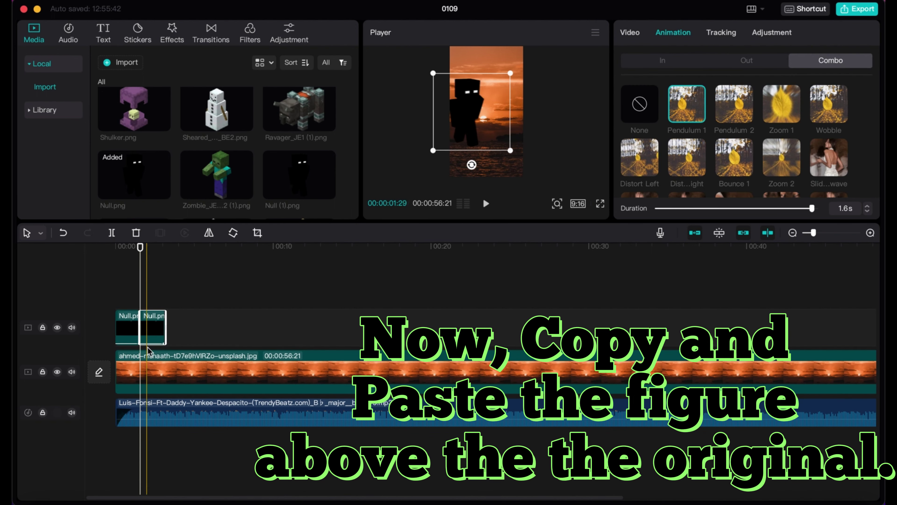
left_click_drag(141, 277, 129, 297)
Change the copied figure's combo animation to Pendulum 2 and move it toward the right of the frame
left_click(735, 103)
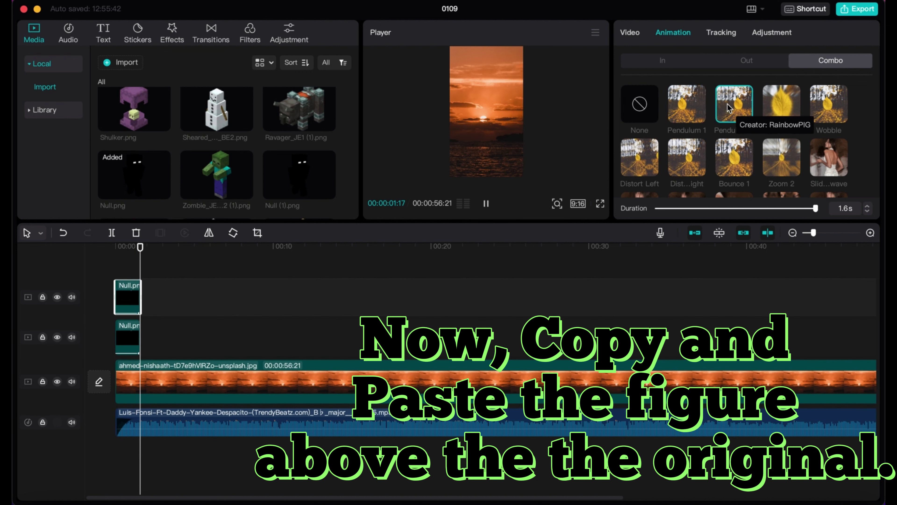
left_click_drag(506, 126, 537, 126)
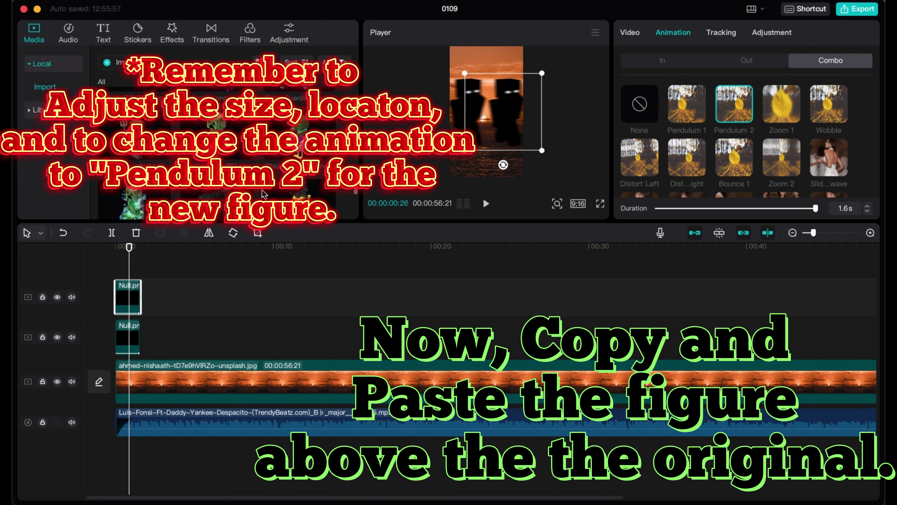
scroll(263, 193, "up", 5)
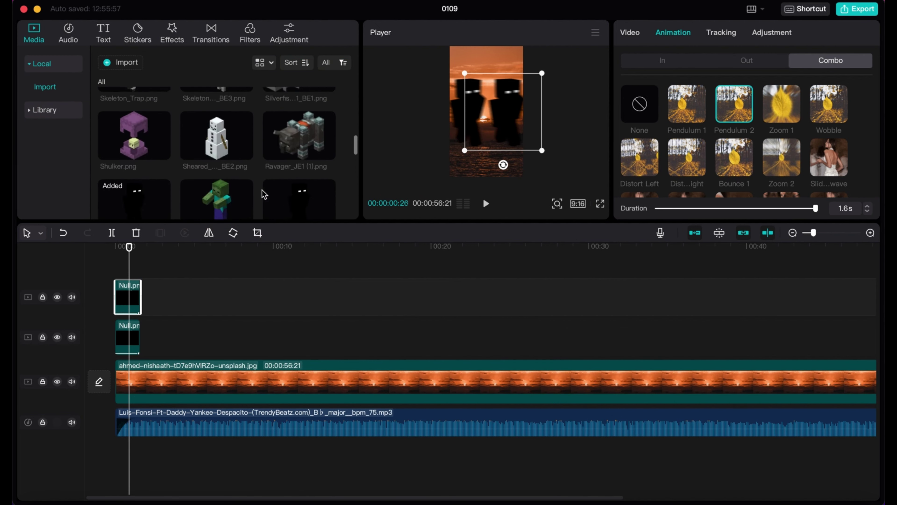
Replace the upper Null.png clip with the Zombie_JE3_BE2 (1).png figure from the imported media
scroll(262, 193, "down", 5)
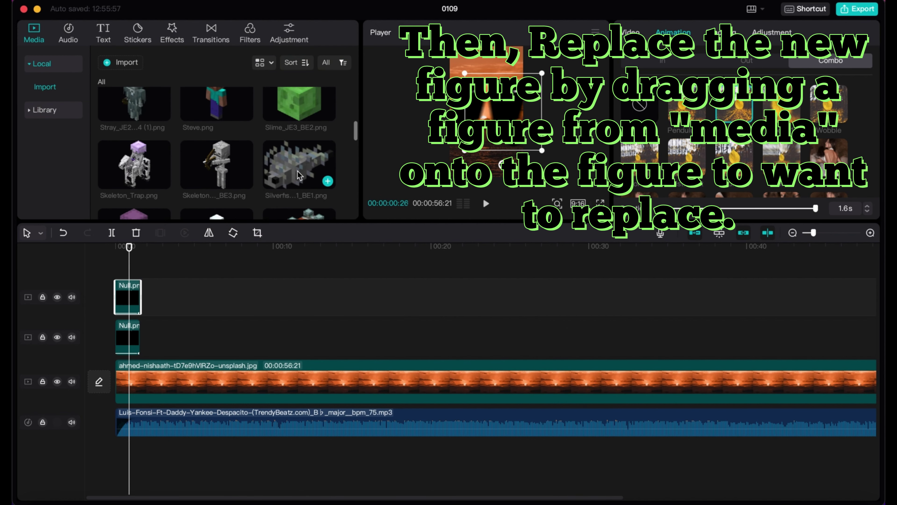
left_click_drag(297, 164, 134, 301)
left_click(488, 374)
scroll(201, 154, "up", 5)
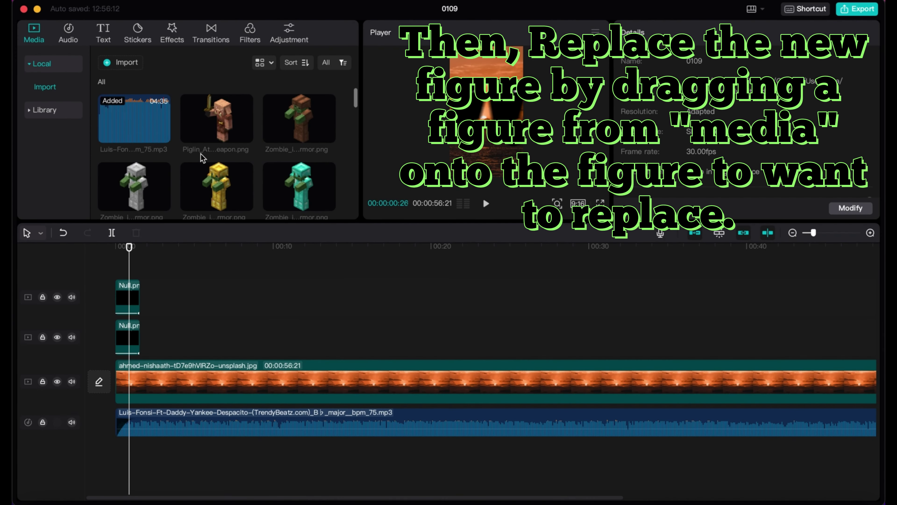
scroll(161, 192, "down", 5)
scroll(240, 153, "up", 5)
scroll(240, 153, "down", 1)
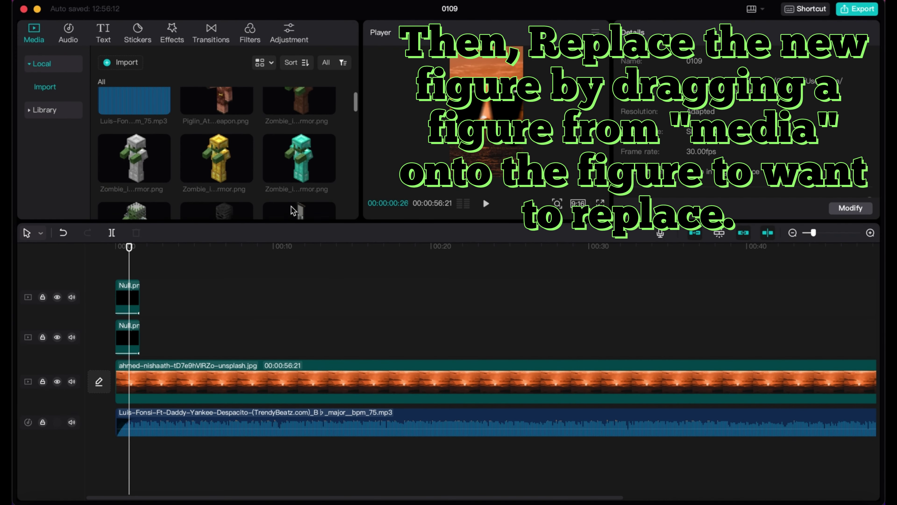
scroll(291, 206, "up", 1)
scroll(291, 206, "down", 10)
scroll(293, 210, "up", 10)
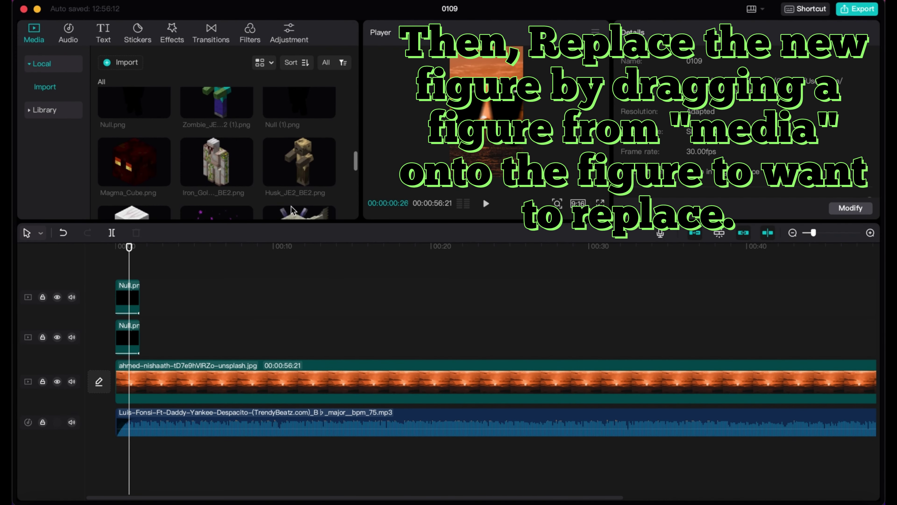
left_click_drag(216, 103, 133, 300)
left_click(538, 381)
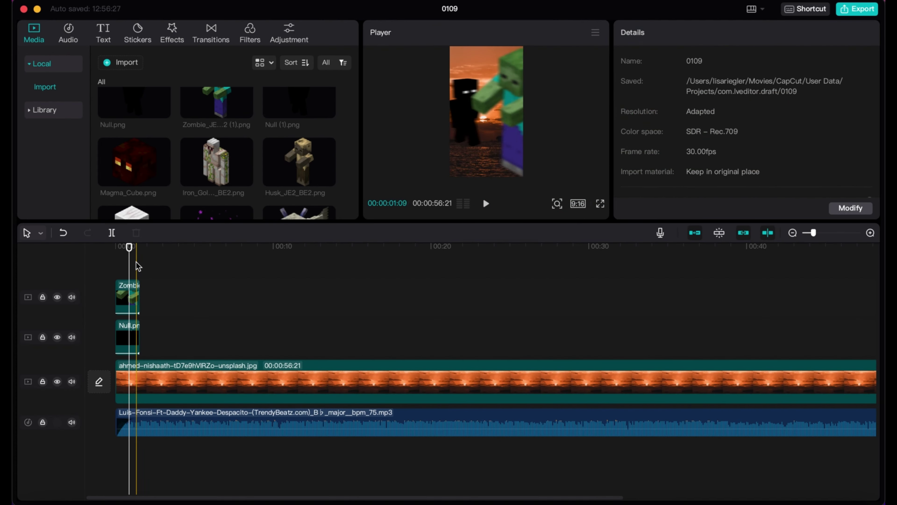
Scale the zombie figure down to about 55%, place it facing the Null figure at about X 381, Y 0, and play back the animation
left_click(485, 46)
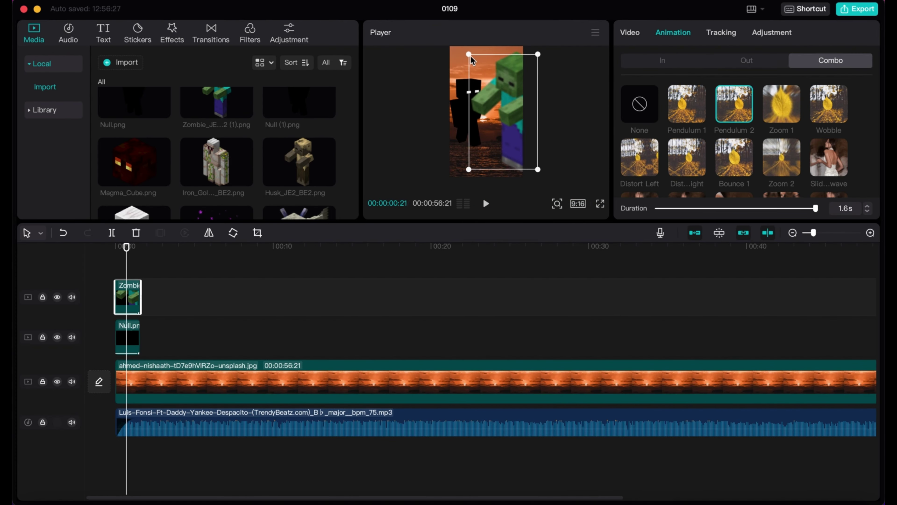
left_click(541, 115)
left_click(484, 78)
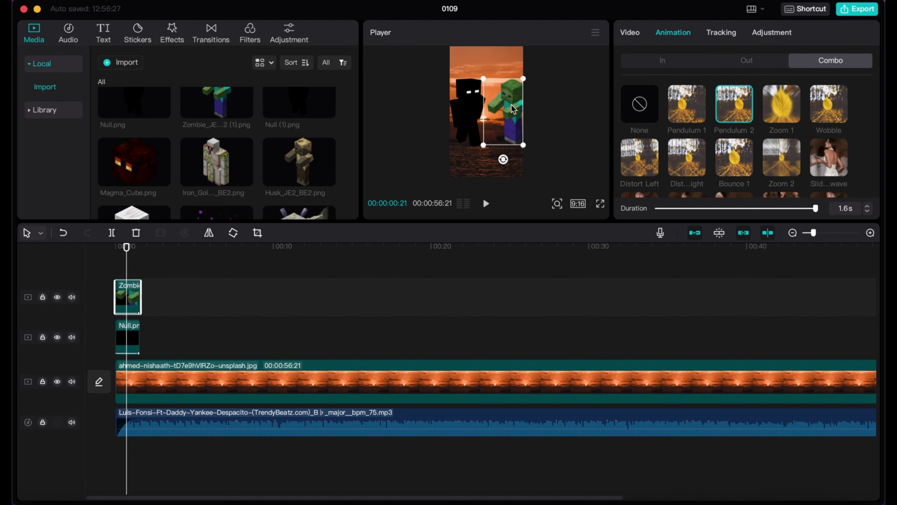
left_click_drag(499, 106, 509, 106)
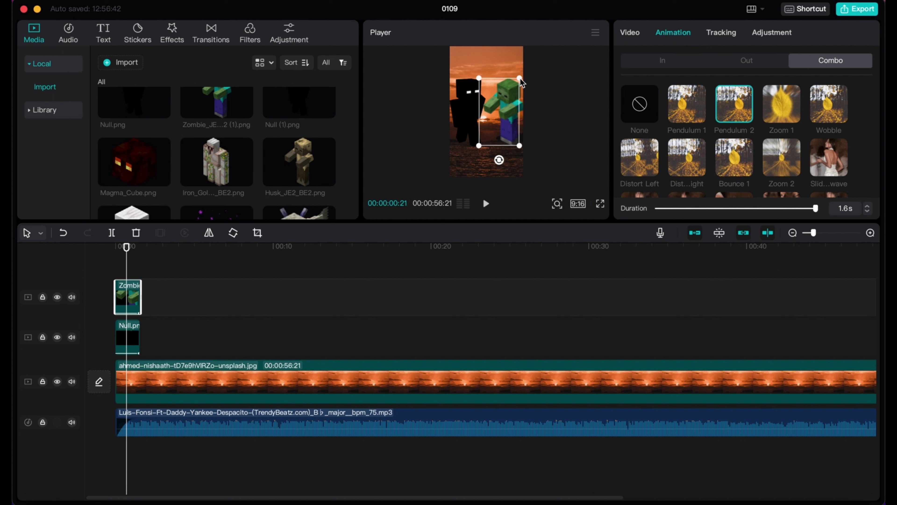
left_click(541, 100)
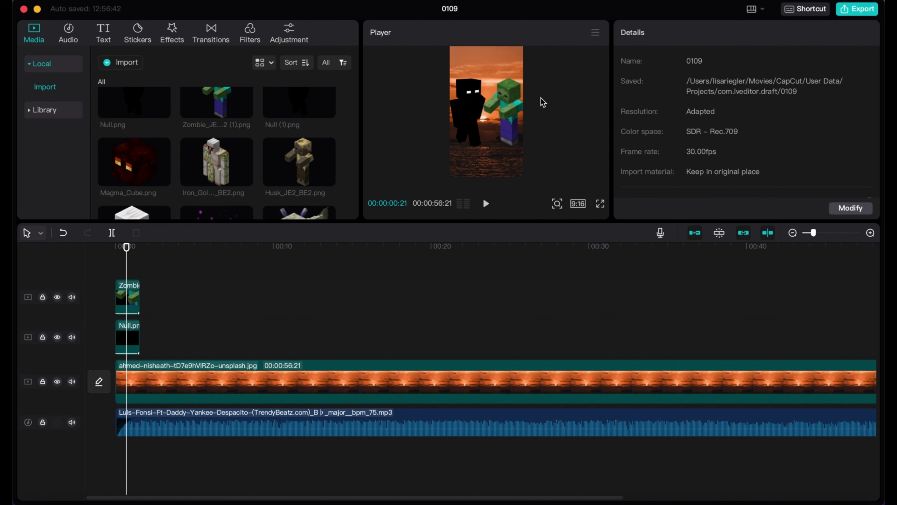
left_click_drag(128, 260, 113, 255)
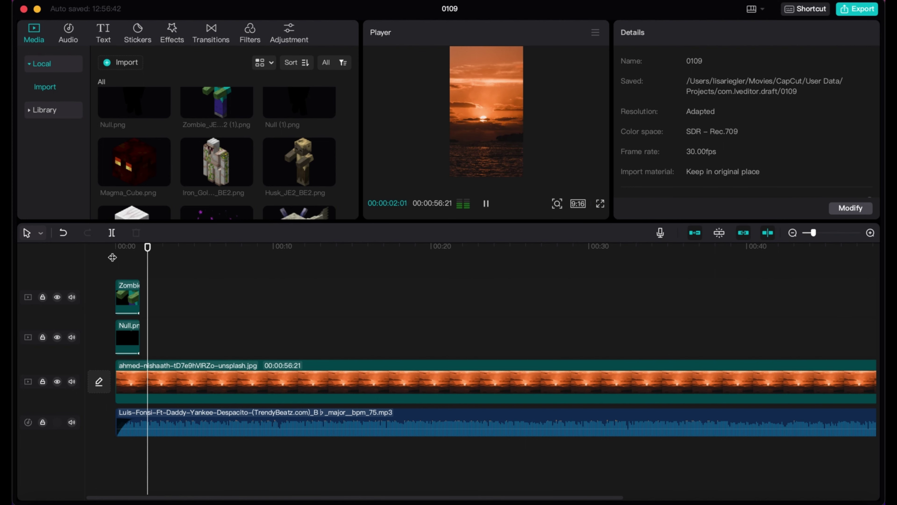
key("space")
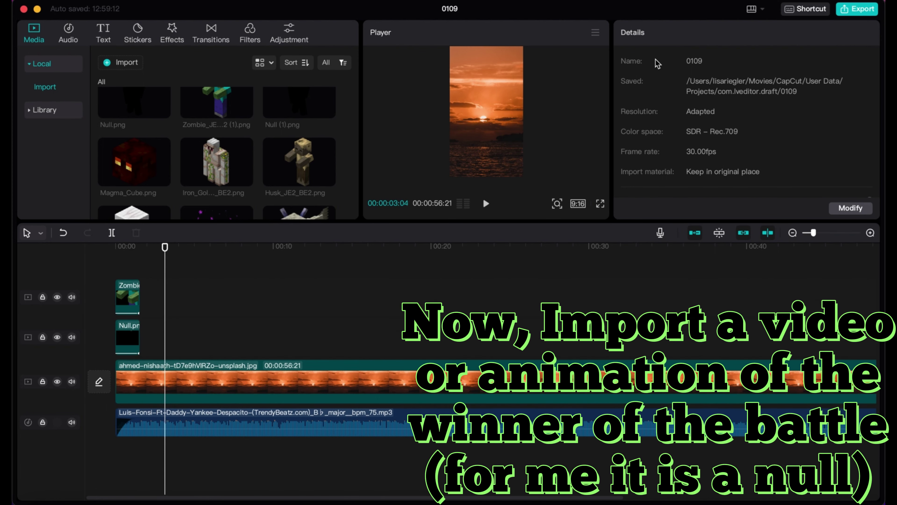
Import the video Screen Recording 2023-01-09 at 12.58.49 PM.mov from the Desktop folder
left_click(136, 63)
left_click(148, 178)
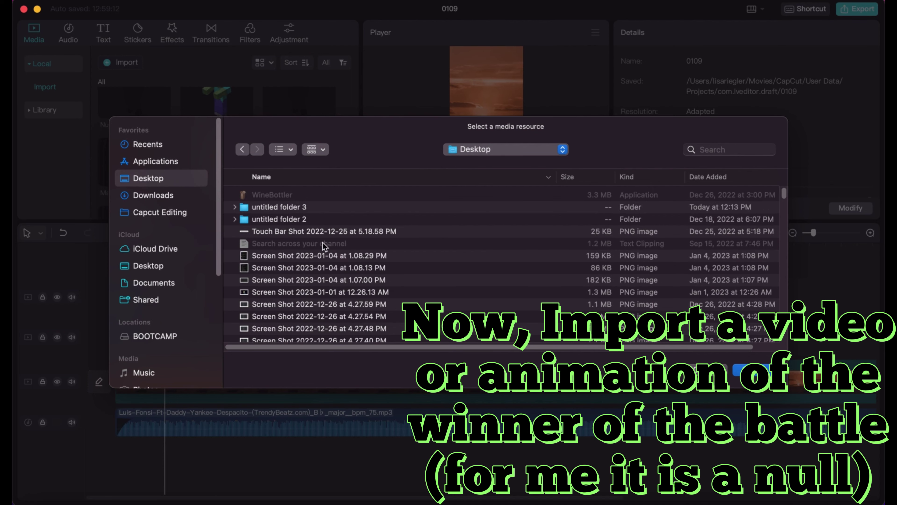
scroll(311, 251, "down", 5)
scroll(304, 259, "down", 20)
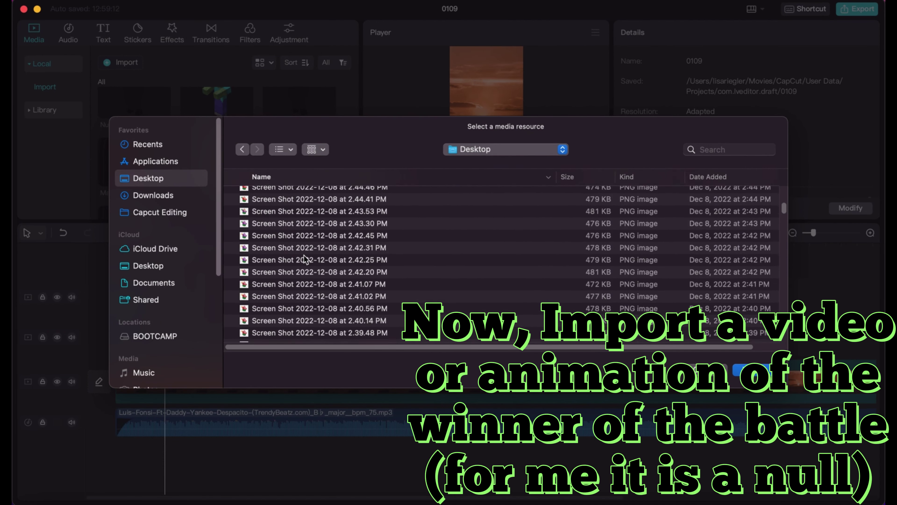
scroll(305, 259, "down", 20)
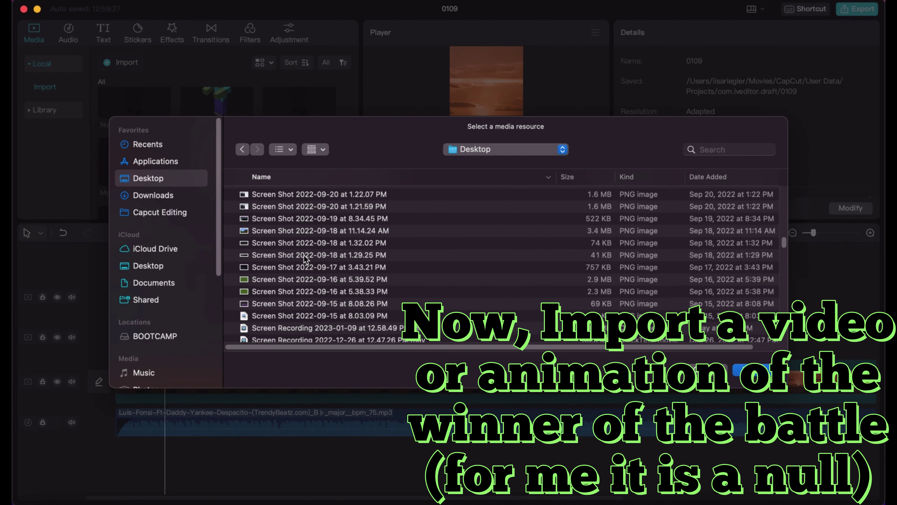
scroll(305, 259, "up", 5)
double_click(597, 246)
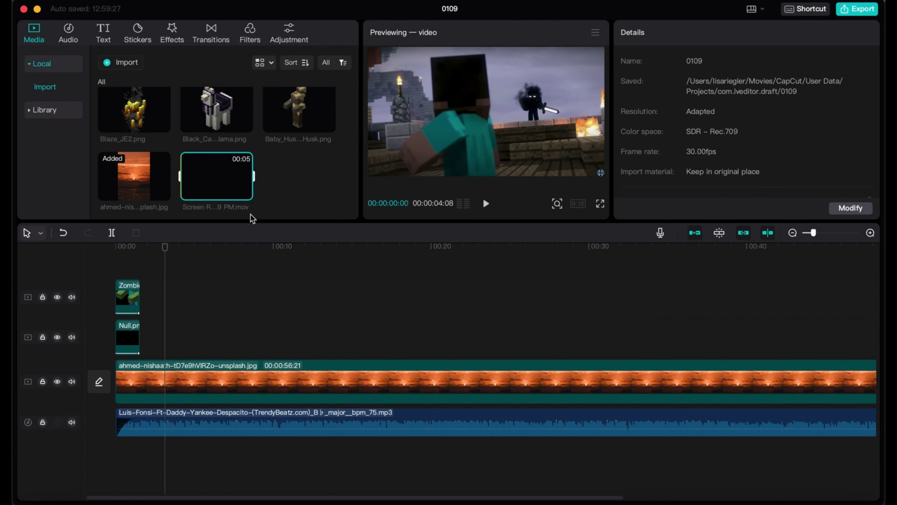
Place the imported screen recording directly after the Null.png clip on the same track and preview it
left_click_drag(217, 172, 138, 334)
left_click(495, 356)
left_click_drag(218, 195, 166, 380)
key("space")
key("space")
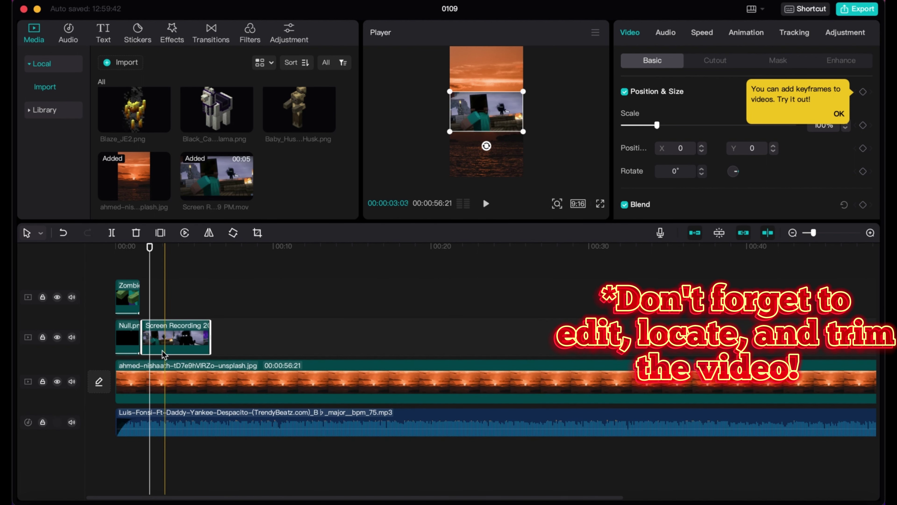
Split the screen recording shortly before the close-up of the Null at about 00:03 and delete the opening part
left_click(825, 233)
left_click_drag(288, 334, 279, 338)
left_click(217, 311)
key("space")
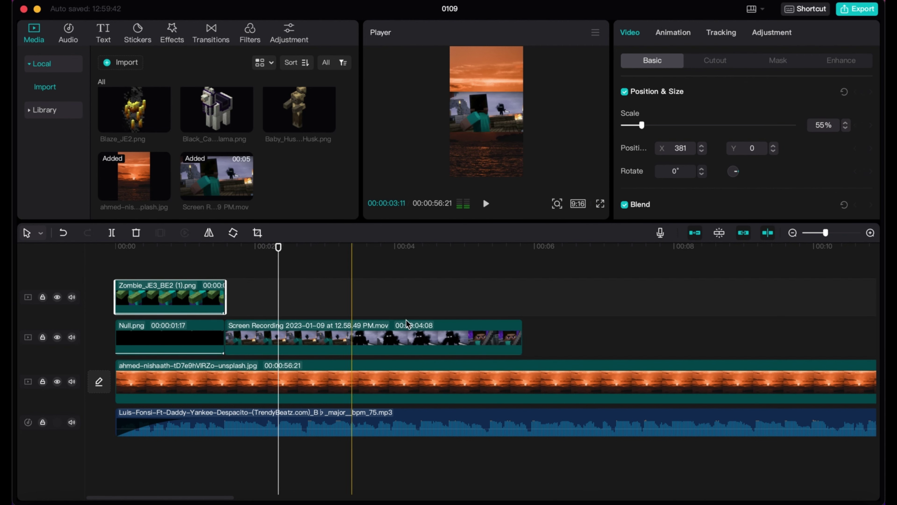
left_click(328, 296)
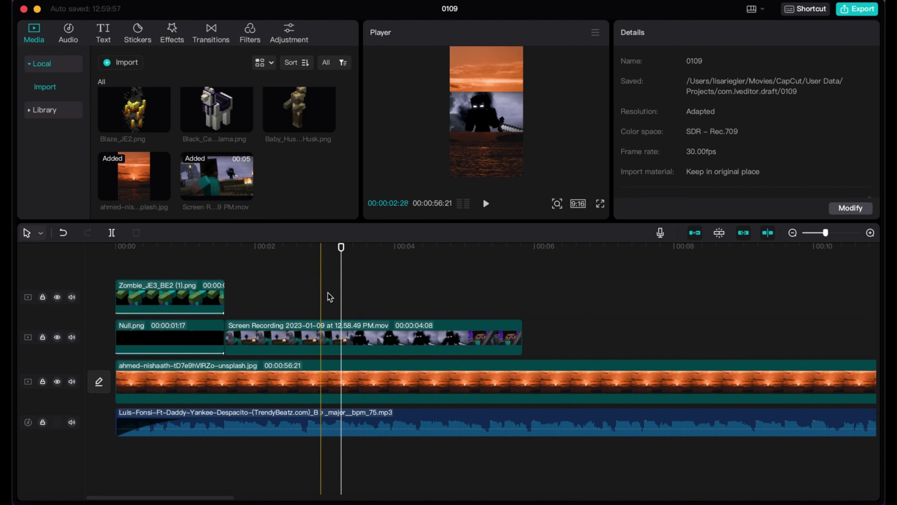
left_click(342, 338)
left_click(112, 233)
left_click(317, 337)
key("BackSpace")
key("space")
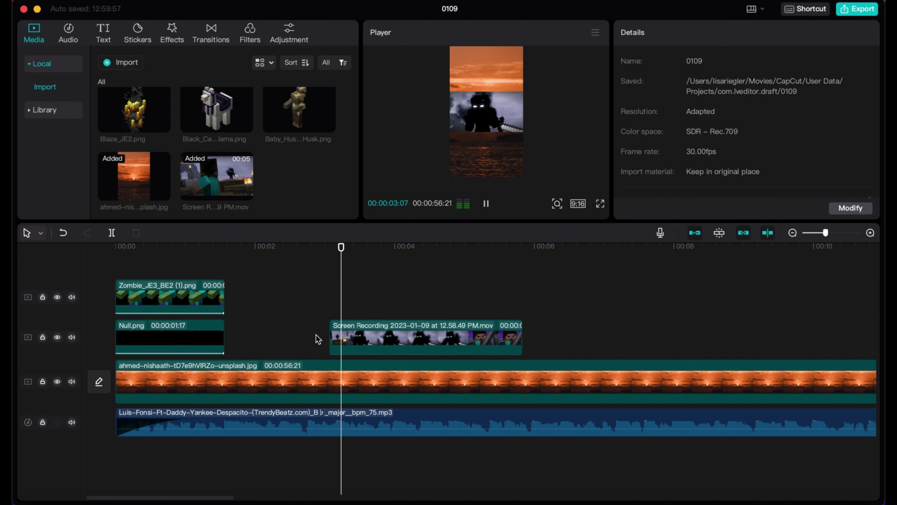
Split the screen recording at 00:00:04:14, delete the rest, and move the remaining piece against the end of the Null.png clip
left_click(339, 339)
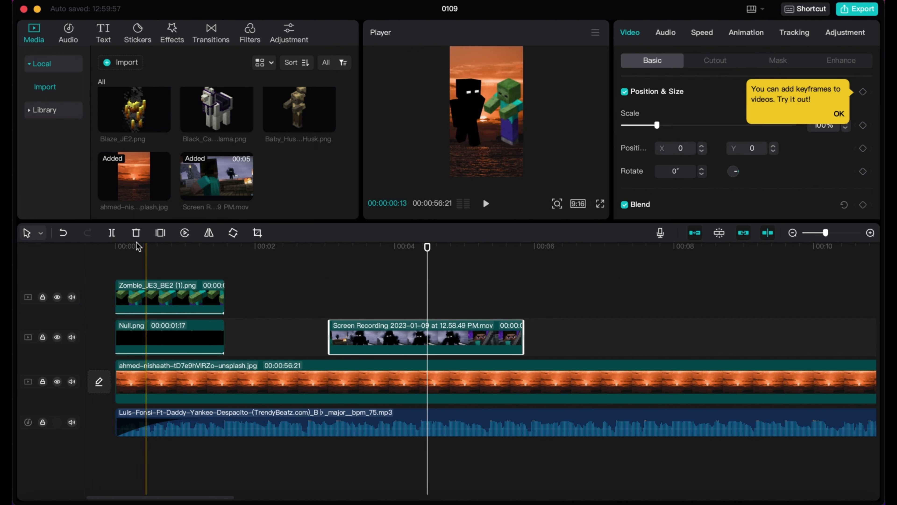
left_click(112, 233)
key("BackSpace")
left_click_drag(363, 344, 270, 327)
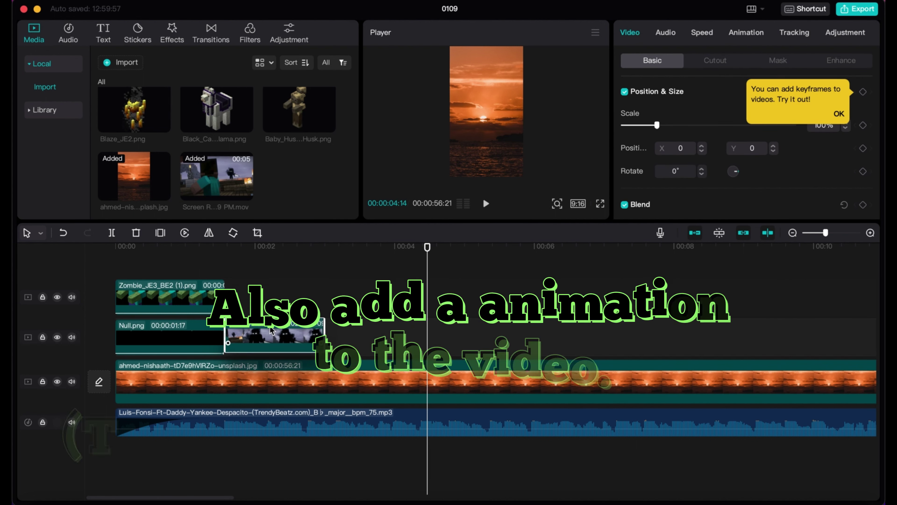
Apply the "Stret...stort" combo animation to the screen recording clip and trim its end to about 1.2 s
left_click(749, 32)
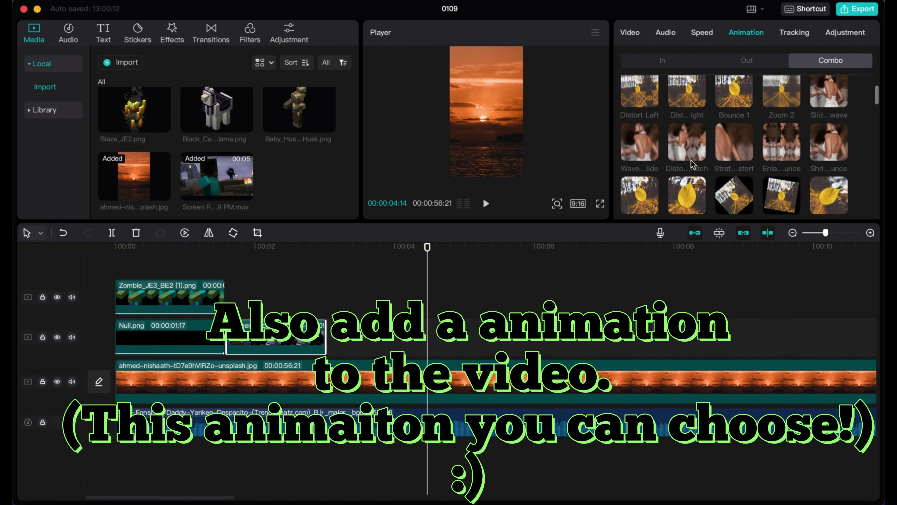
left_click(722, 151)
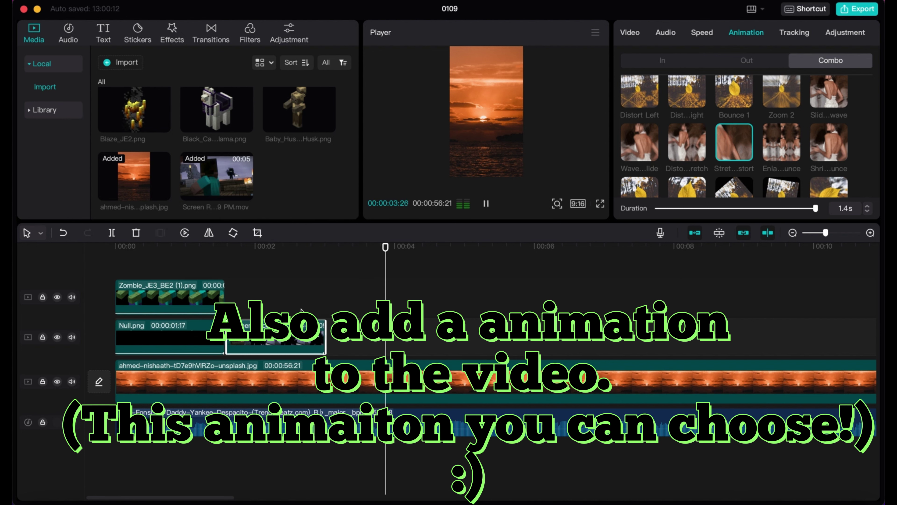
left_click_drag(325, 332, 306, 334)
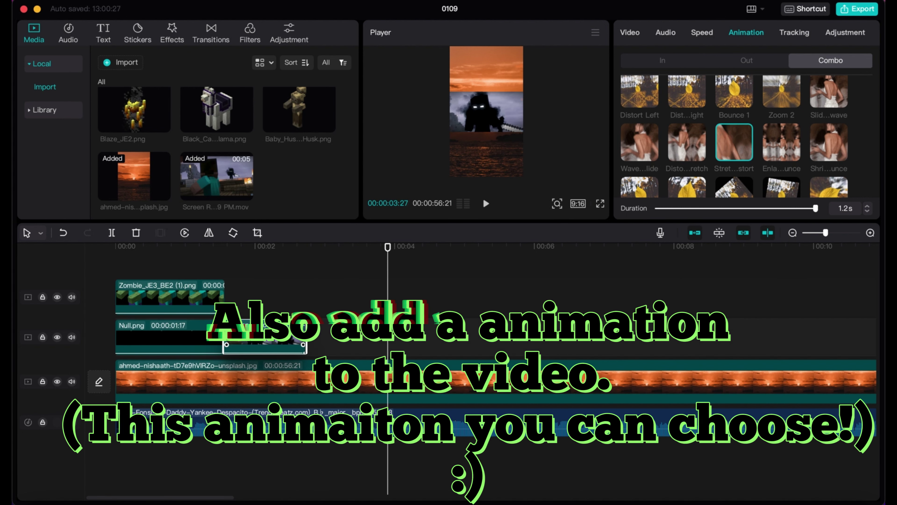
left_click(199, 303)
Enlarge the screen recording to about 335% and position it at about X 579, Y 0 so the Null fills the frame
left_click(262, 335)
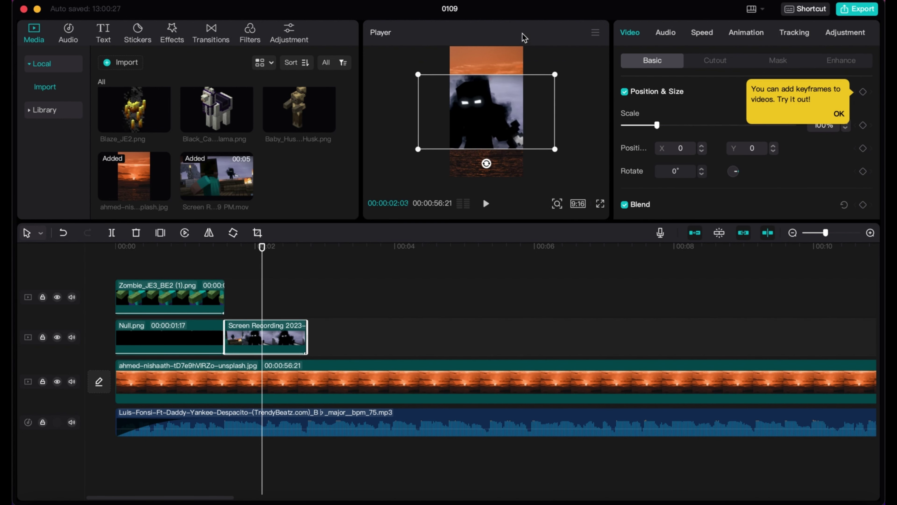
scroll(579, 36, "up", 5)
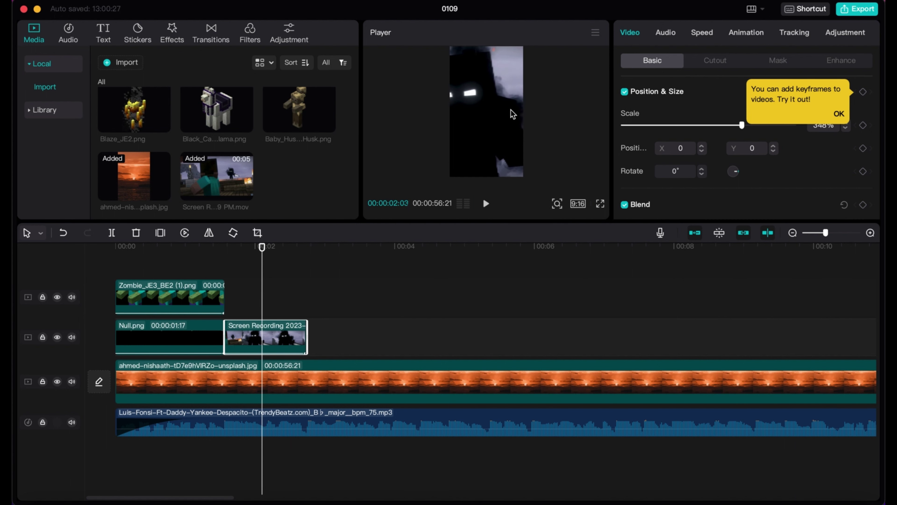
left_click_drag(513, 114, 509, 113)
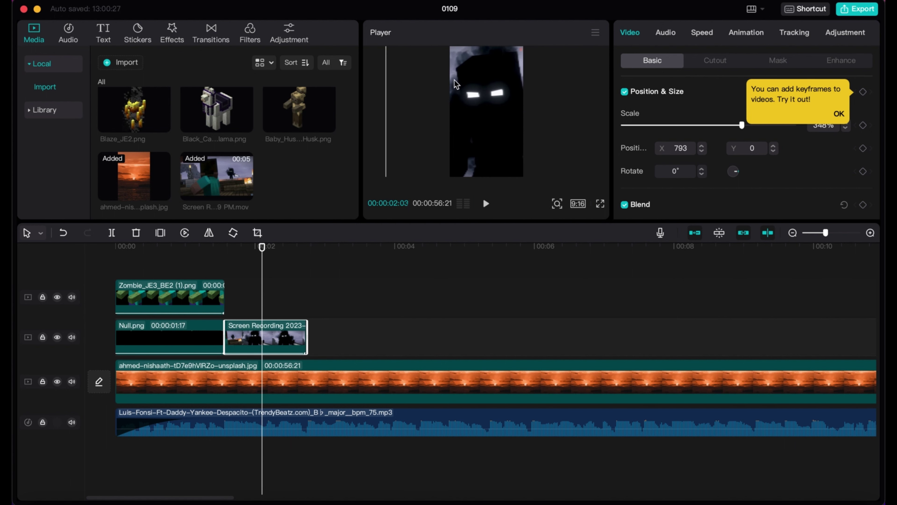
left_click_drag(471, 151, 395, 112)
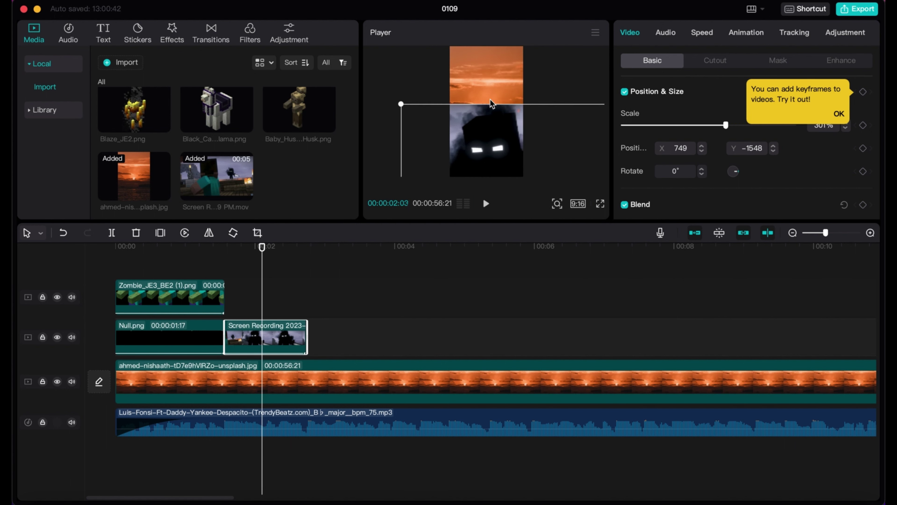
left_click_drag(491, 103, 487, 89)
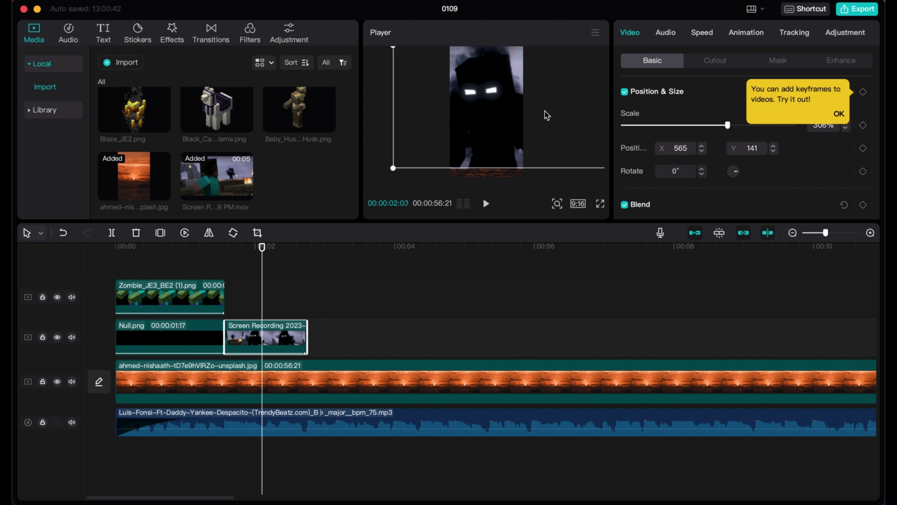
left_click_drag(547, 115, 546, 122)
left_click_drag(730, 127, 737, 125)
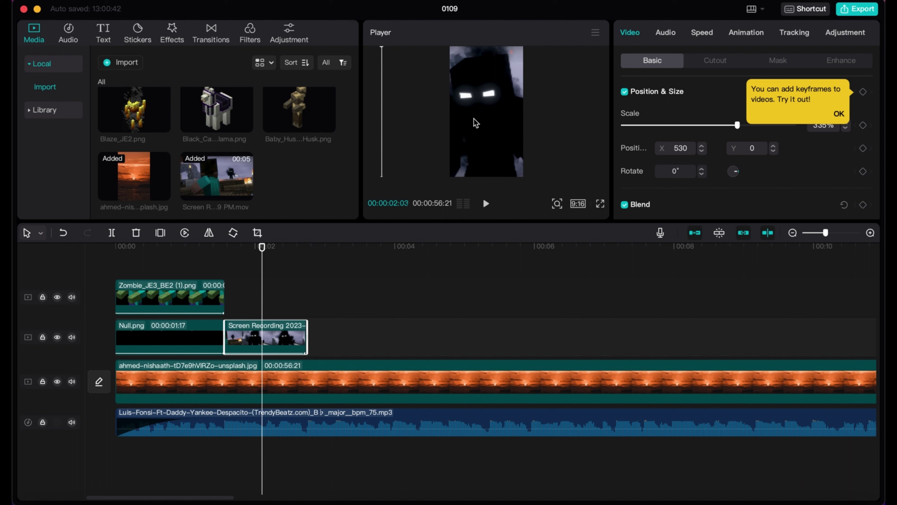
left_click_drag(475, 123, 485, 175)
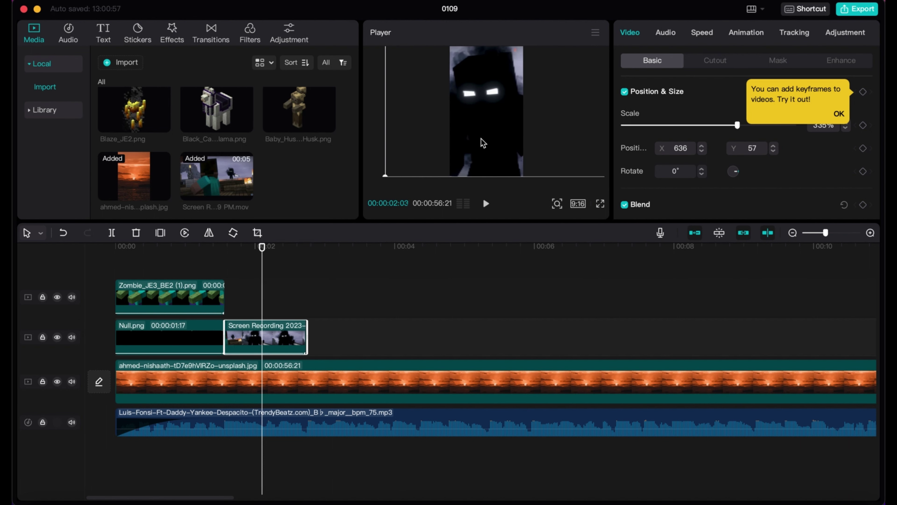
Trim the end of the screen recording clip to about 00:00:02:07 and play back the edit from the start
left_click(208, 298)
left_click(249, 308)
key("space")
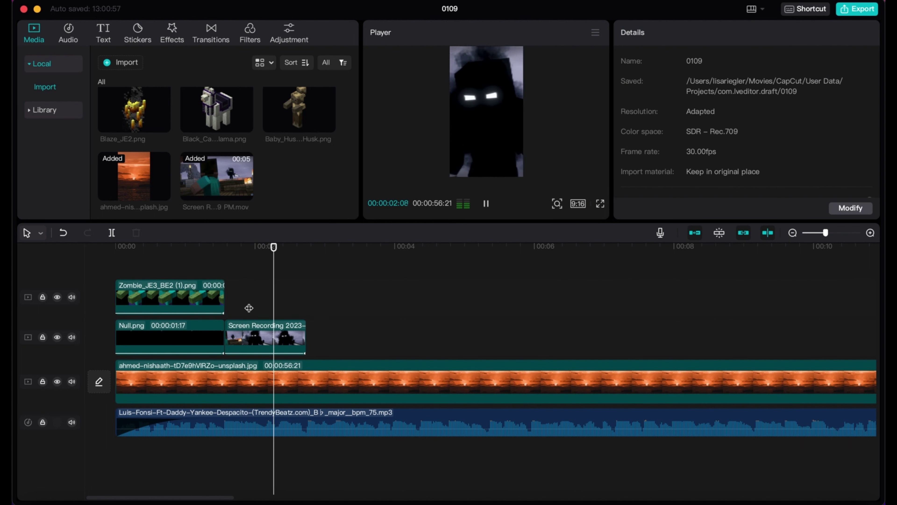
left_click(302, 321)
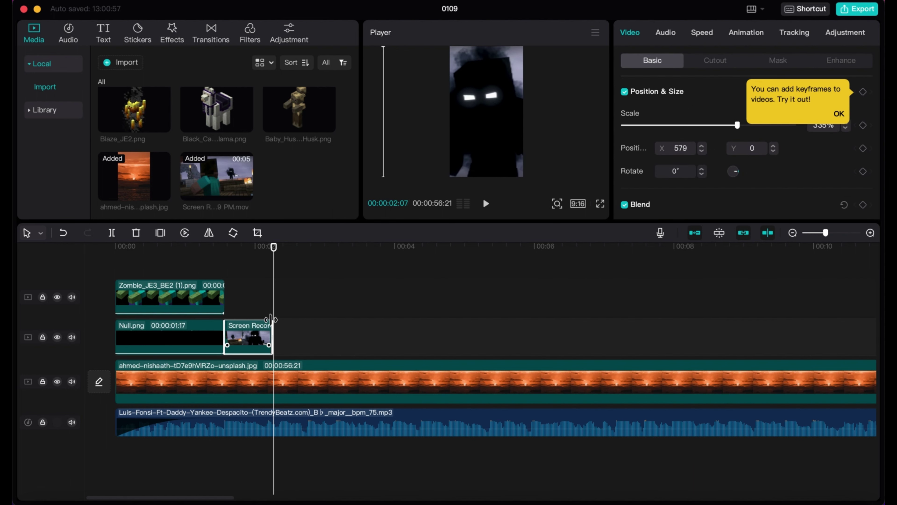
left_click(128, 263)
left_click_drag(128, 262, 116, 259)
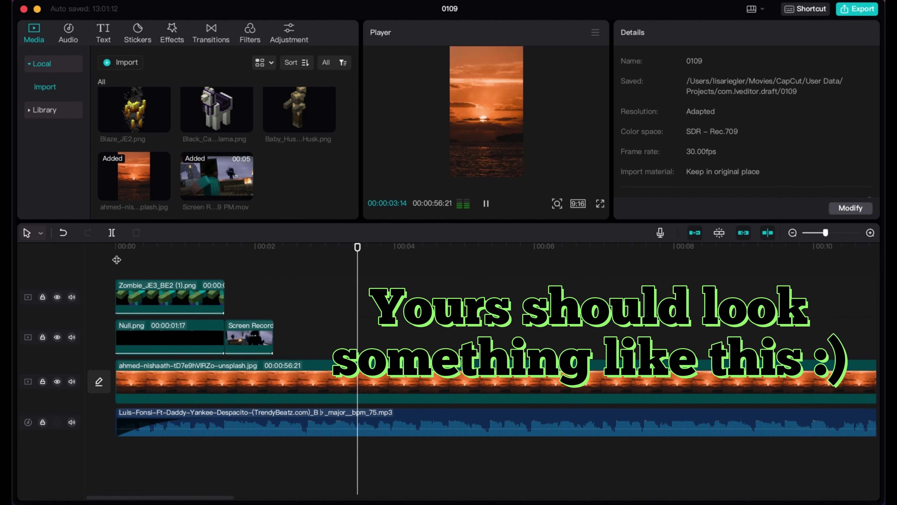
left_click(185, 310)
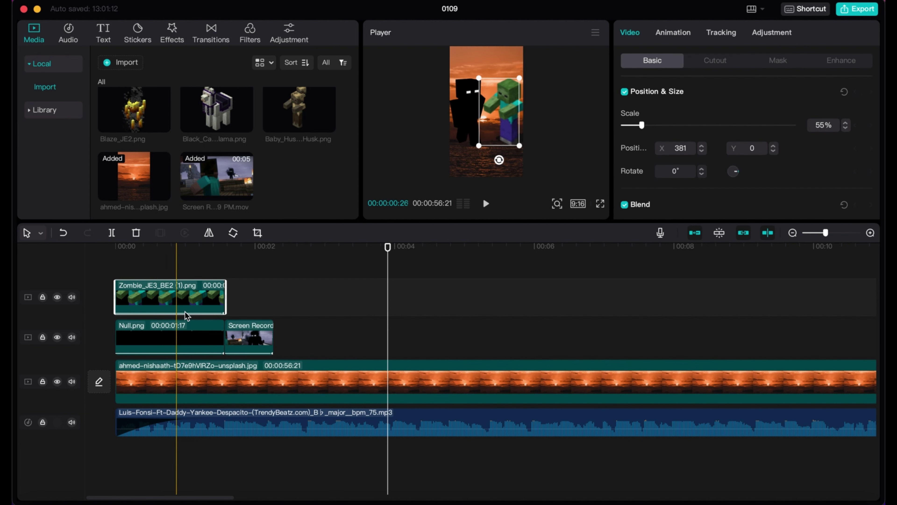
Copy the Zombie, Null.png and screen recording clips and paste the set directly after the first screen recording
left_click(200, 340, "shift")
left_click(248, 339, "shift")
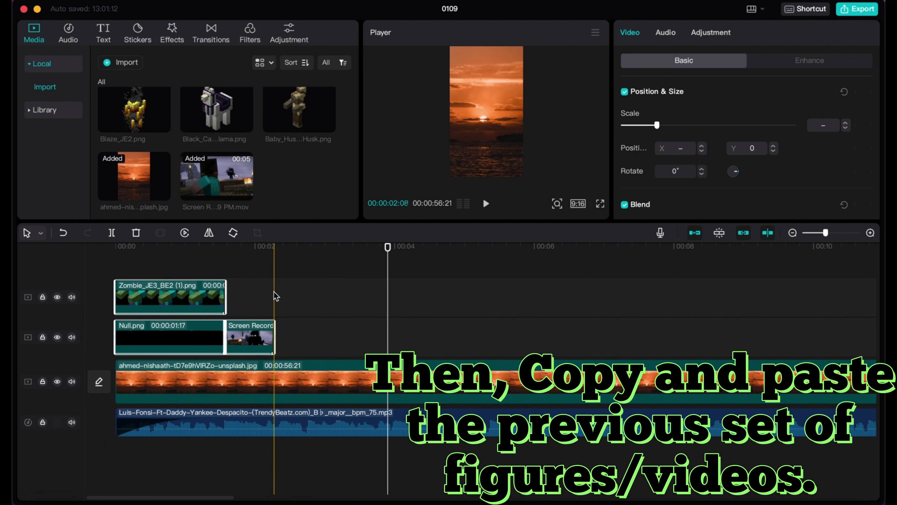
left_click(274, 287)
key("super+v")
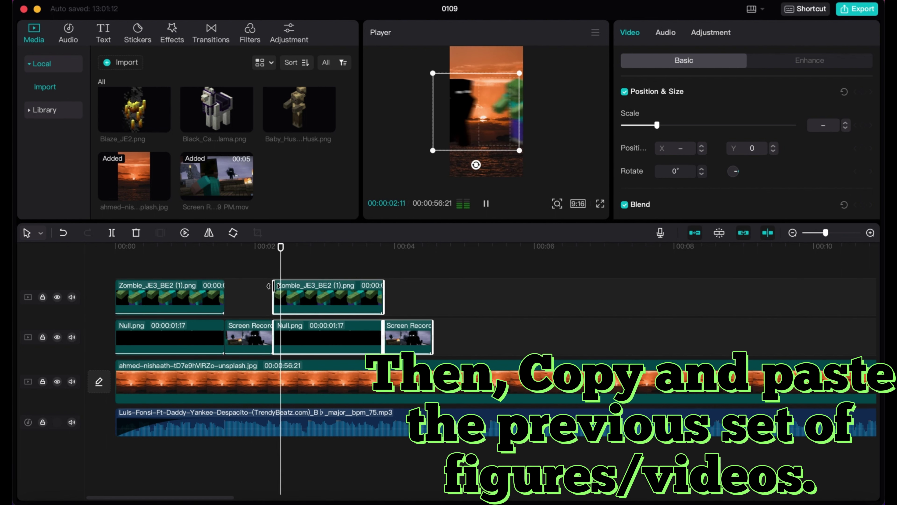
Trim the pasted Zombie and Null.png clips to end at about 00:00:03:06 and move the pasted screen recording against them
left_click(381, 298)
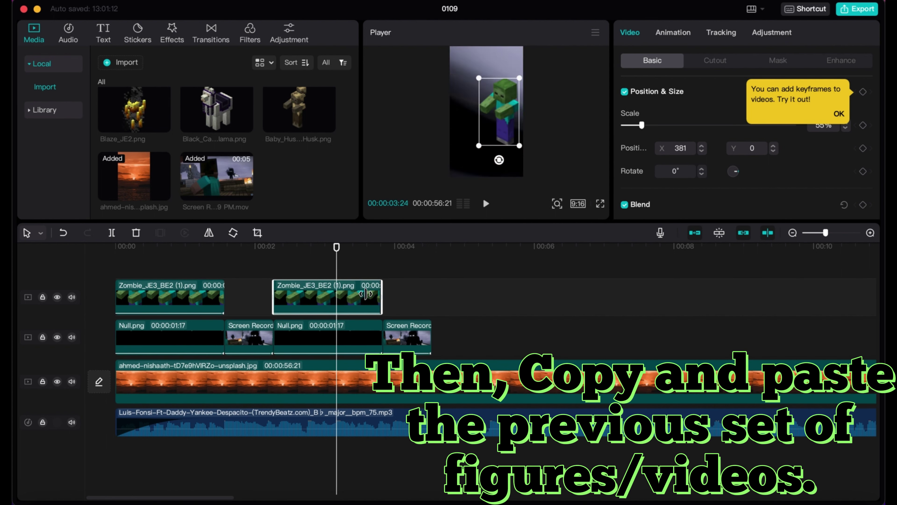
left_click(378, 330)
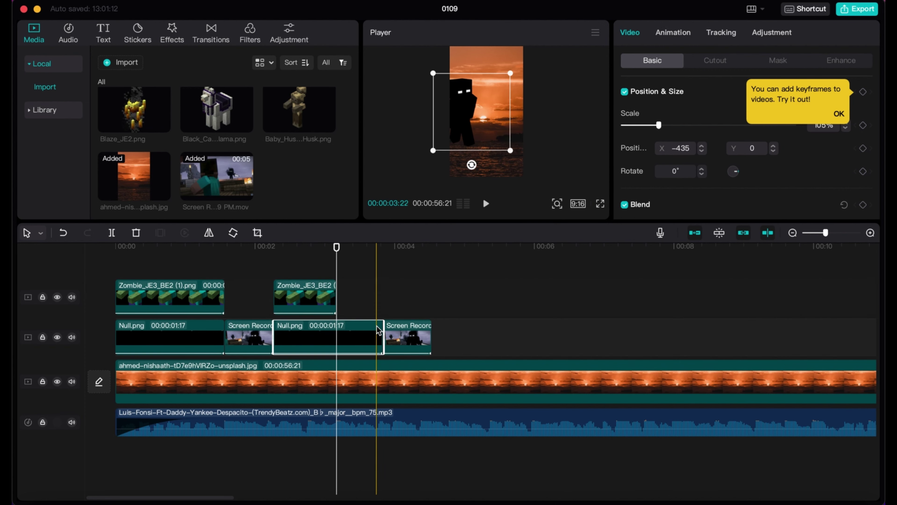
left_click_drag(381, 331, 337, 317)
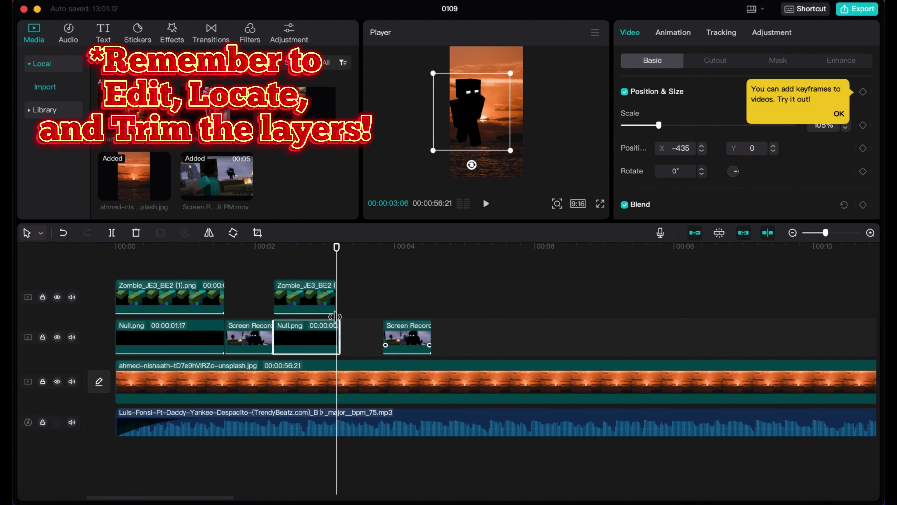
left_click_drag(410, 327, 353, 370)
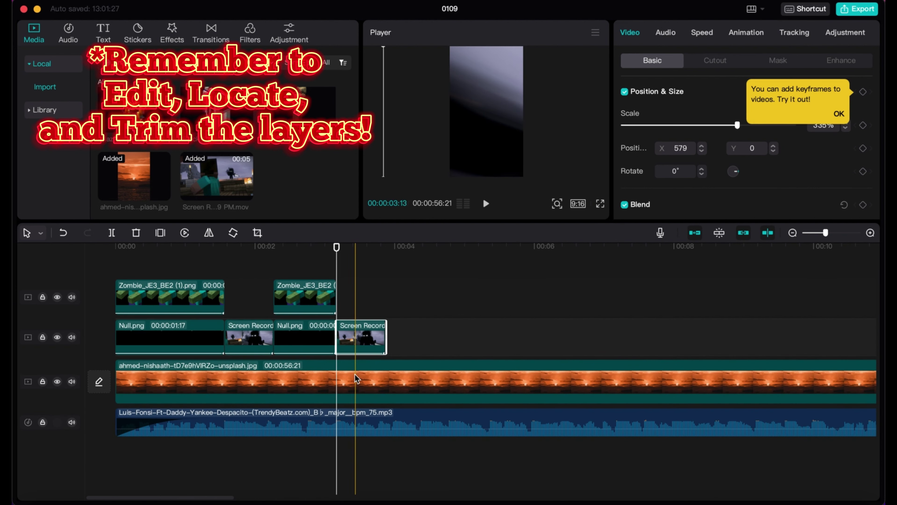
Play back both battles and trim the end of the second screen recording to about 00:00:03:24
left_click(202, 288)
key("space")
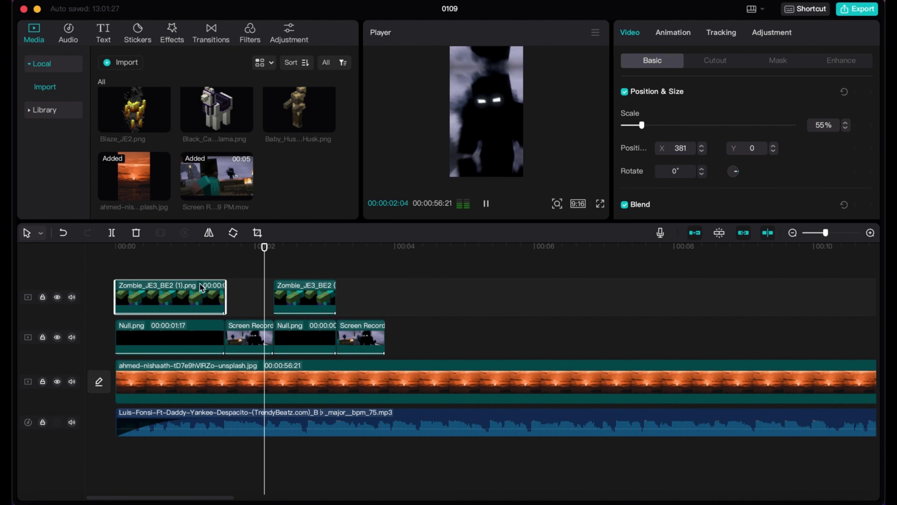
key("space")
left_click(201, 283)
key("space")
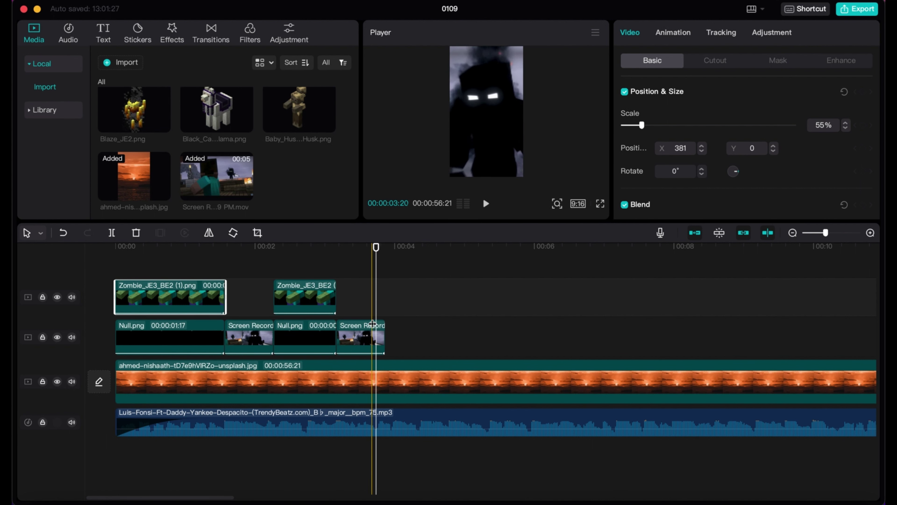
left_click(383, 324)
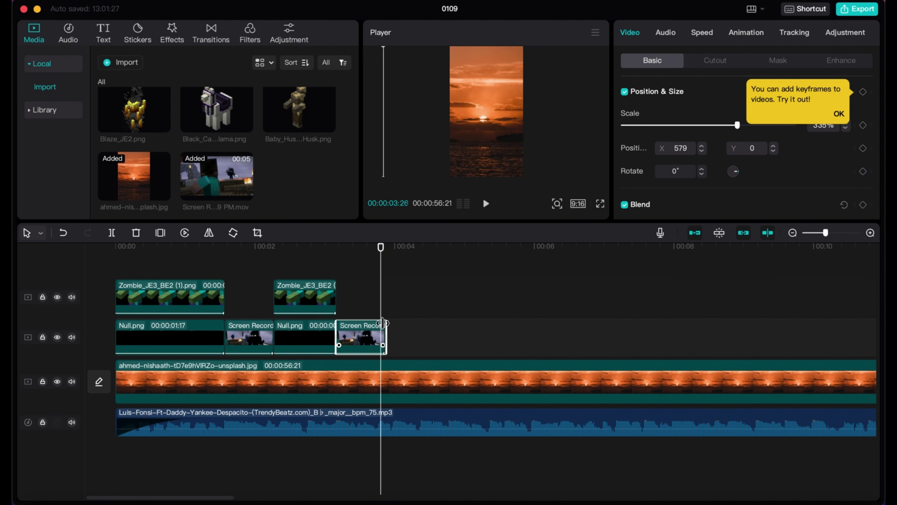
left_click_drag(381, 322, 380, 322)
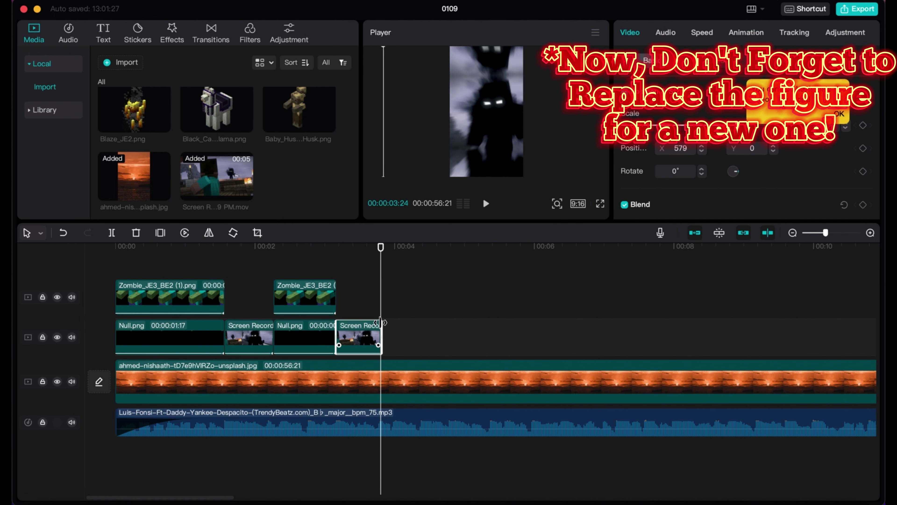
Replace the second battle's Zombie with the Silverfish figure and paste two more copies of that battle set after it
scroll(255, 152, "down", 10)
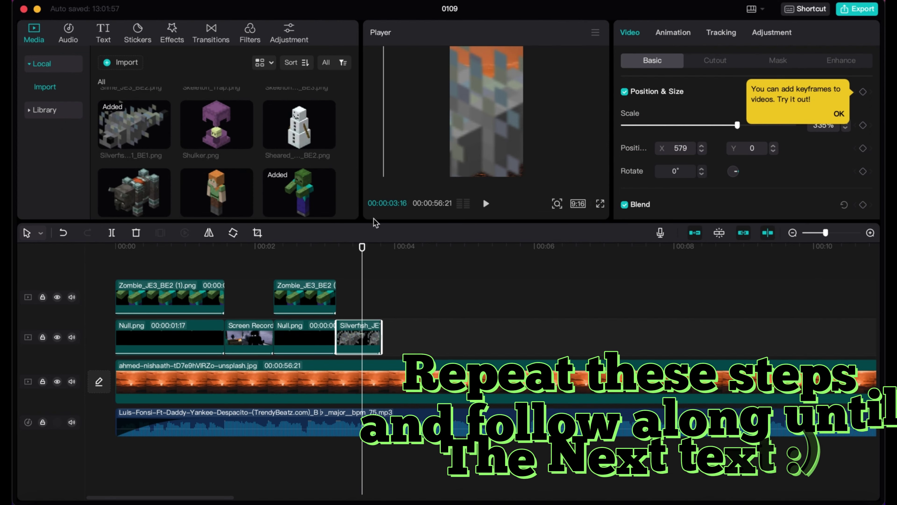
key("space")
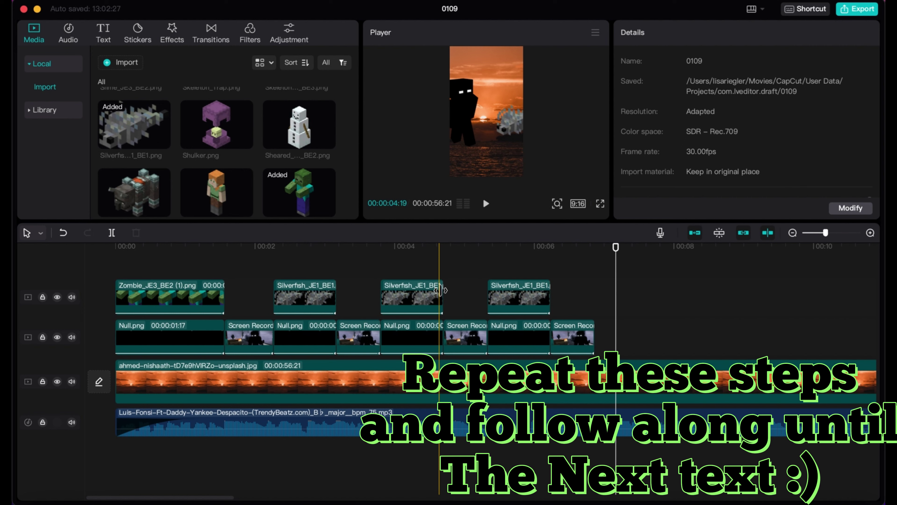
Shorten the third battle's Silverfish and Null.png clips to about 00:00:04:08 and fill the remainder with copies of both
left_click(410, 295)
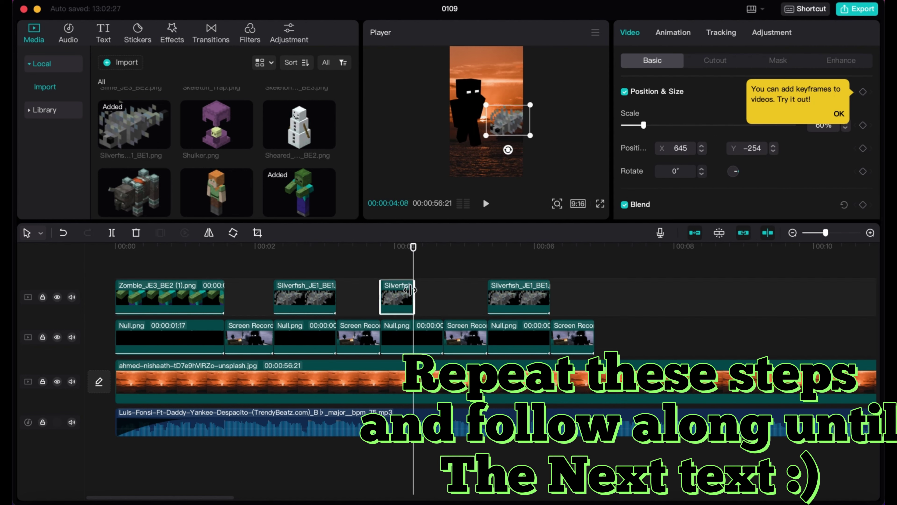
left_click_drag(442, 334, 414, 334)
left_click(398, 297, "super")
key("super+c")
key("super+v")
left_click_drag(429, 297, 429, 328)
left_click(442, 328)
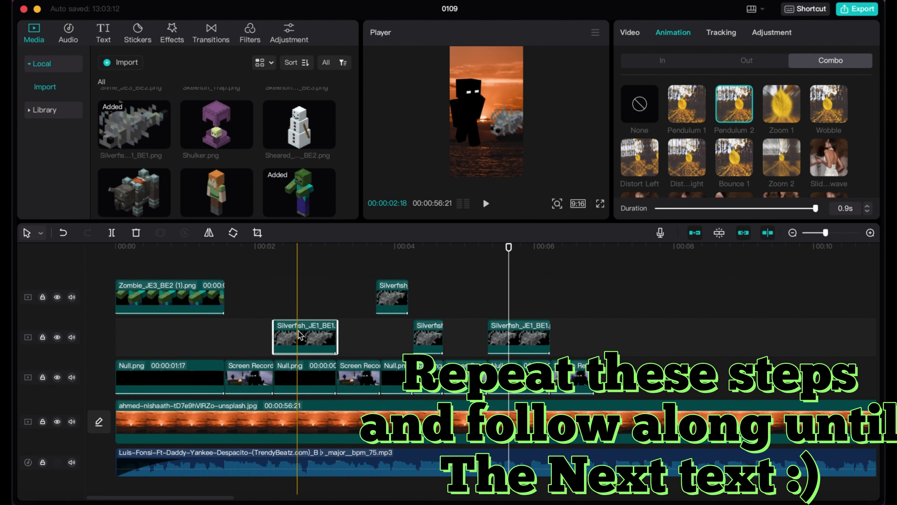
Play back the edit, then replace the second battle's Silverfish with the Black Carpeted Llama and the third battle's second Silverfish with the Endermite
left_click(117, 304)
key("space")
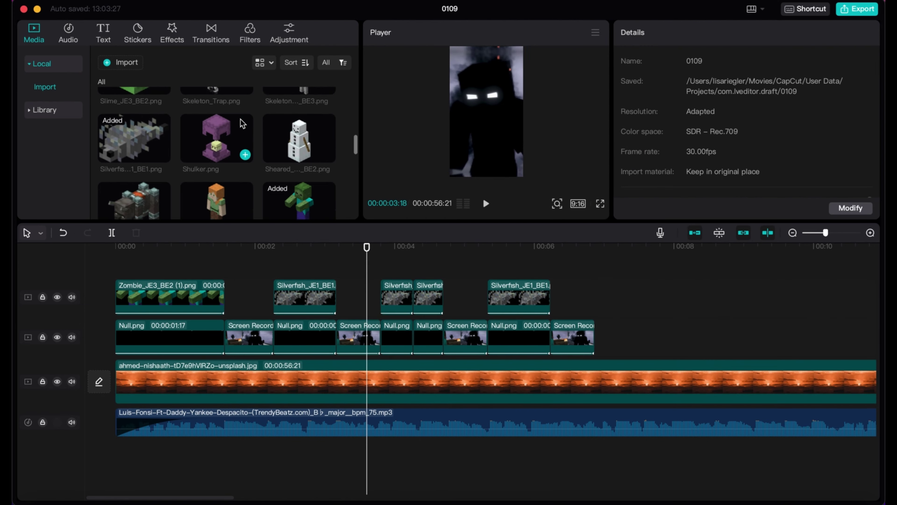
scroll(257, 146, "down", 3)
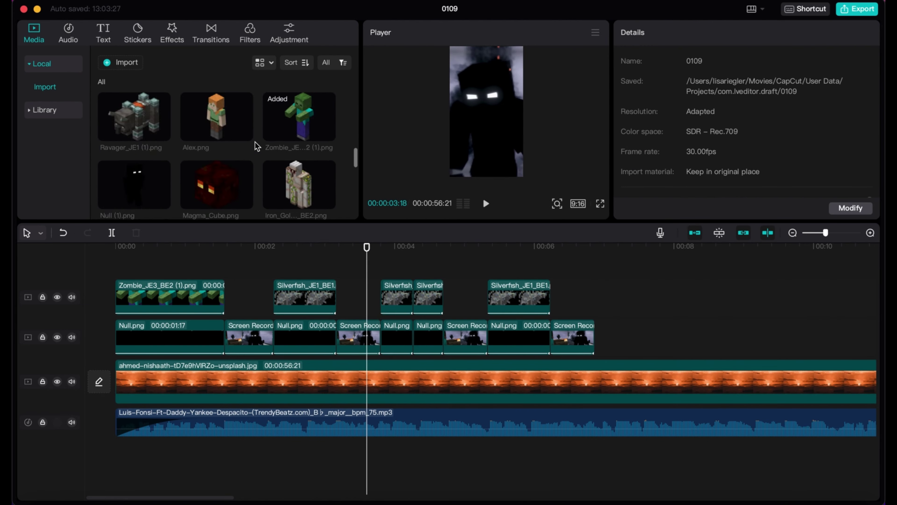
scroll(257, 146, "down", 2)
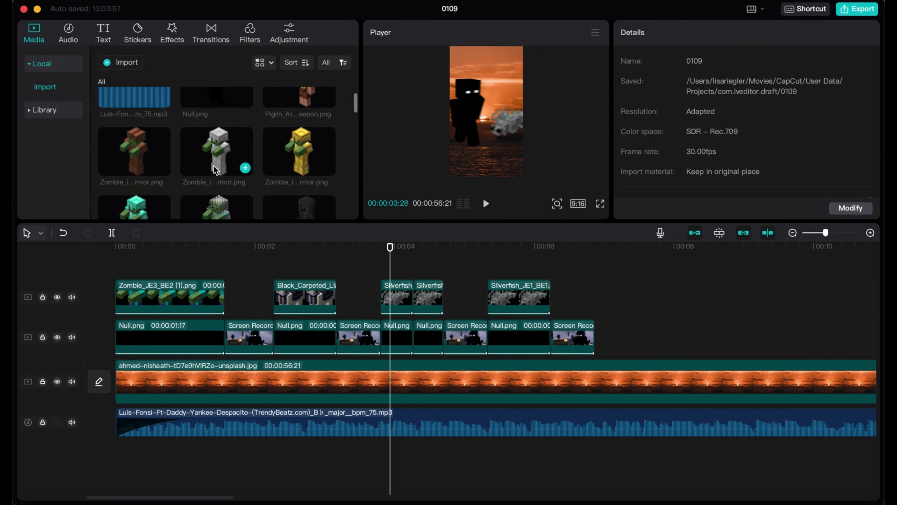
scroll(215, 170, "down", 2)
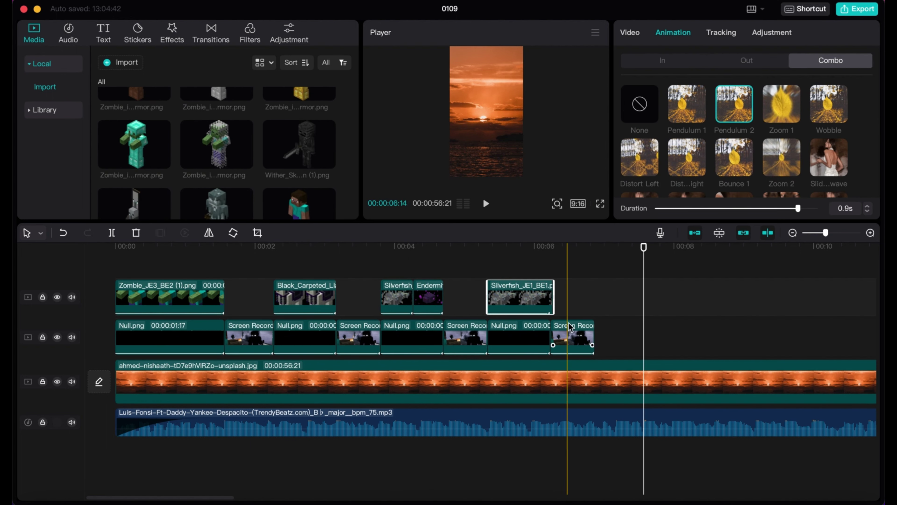
Lengthen the fourth battle slightly and paste copies of the third battle's Silverfish, Endermite and Null.png clips after its screen recording
left_click(571, 327)
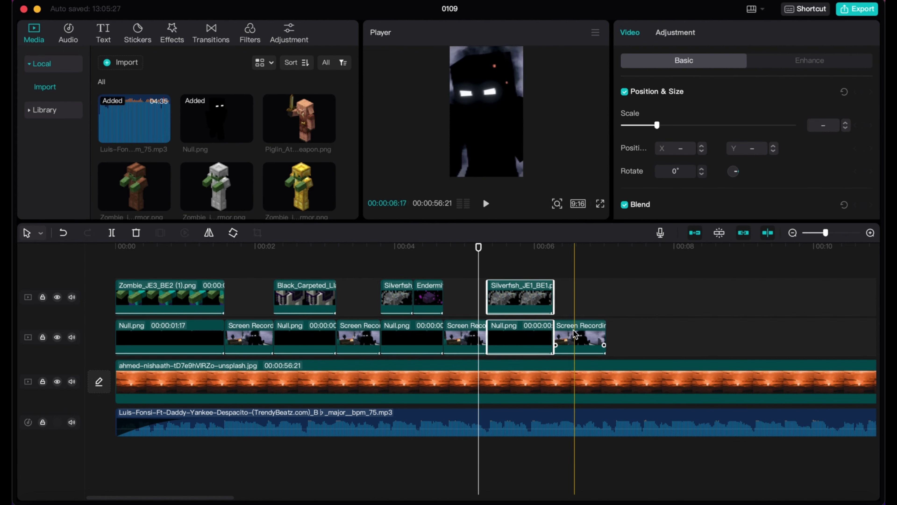
left_click_drag(392, 269, 429, 336)
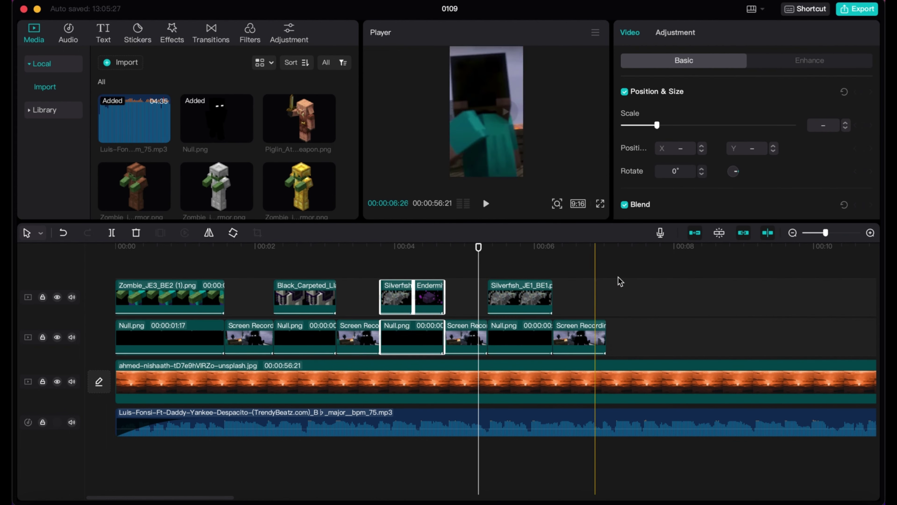
key("super+c")
left_click(607, 285)
key("super+v")
left_click(588, 307)
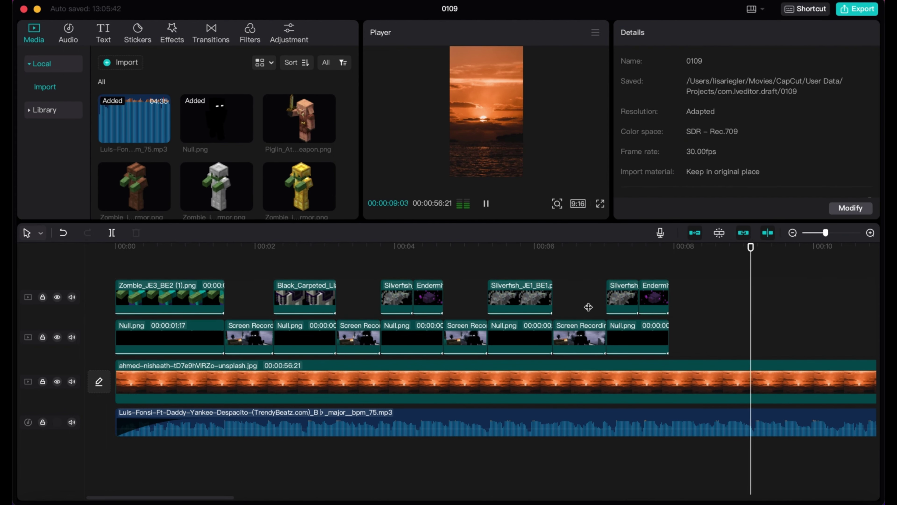
Delete the pasted short Silverfish and Endermite clips and put a copy of the fourth battle's Silverfish in their place
left_click(622, 298)
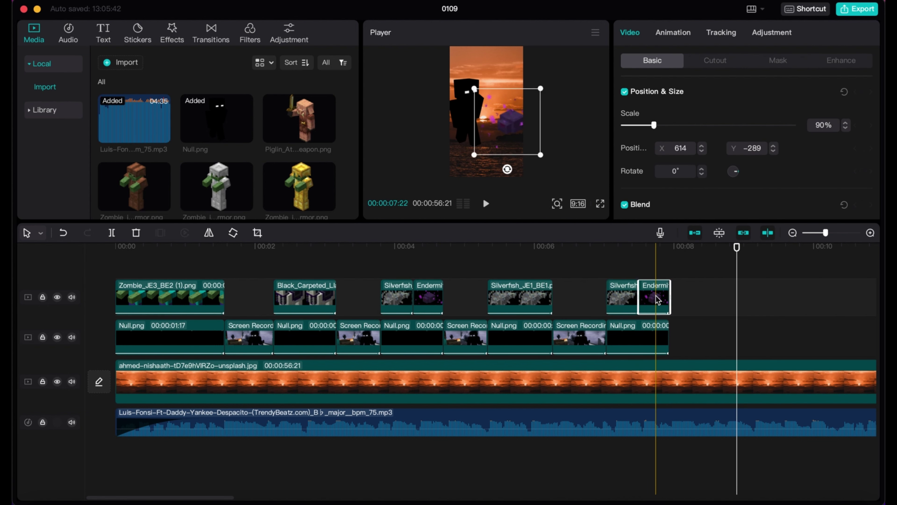
left_click(656, 296, "shift")
key("Delete")
left_click(549, 298)
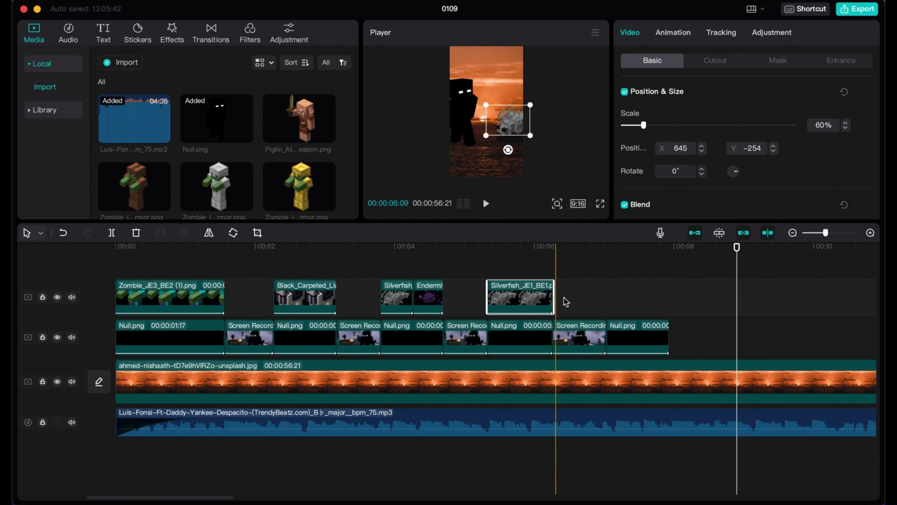
key("ctrl+c")
key("ctrl+v")
key("space")
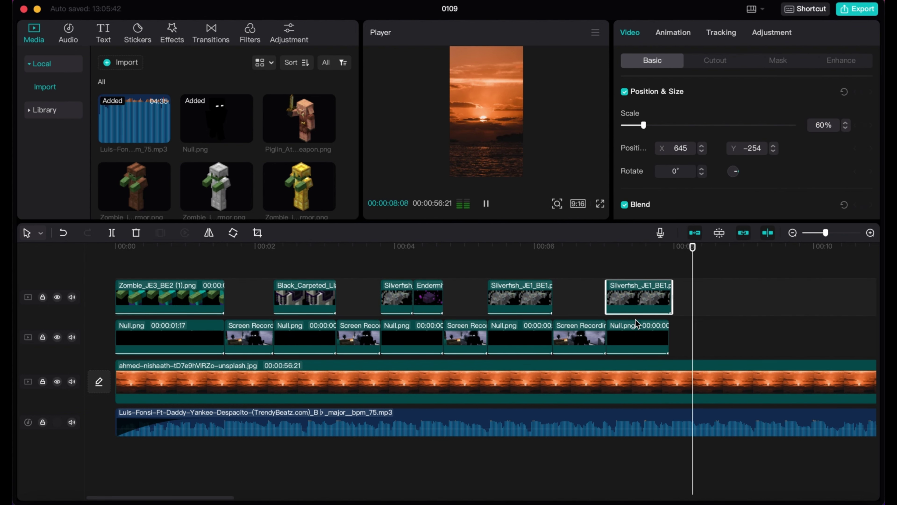
Extend the last Null.png clip to 00:00:02:16 and give it the Pendulum 1 combo animation
left_click_drag(667, 325, 790, 336)
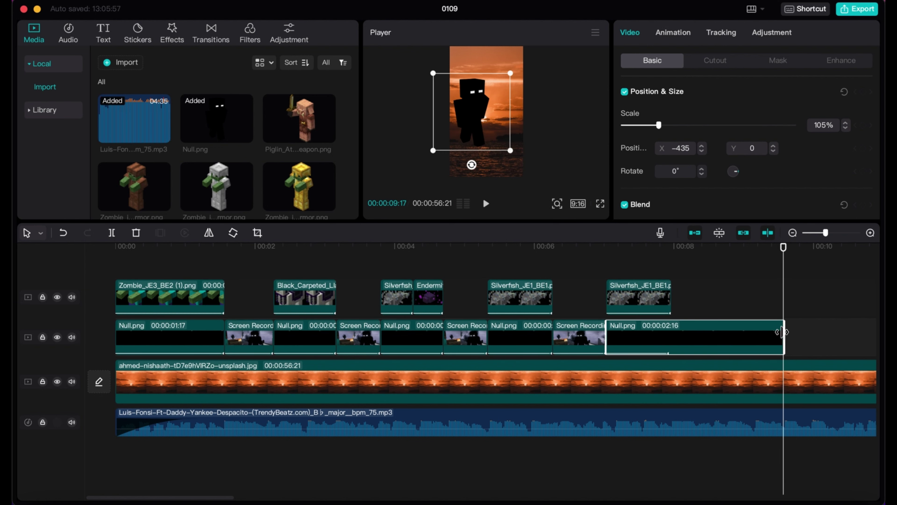
left_click(673, 32)
left_click(687, 104)
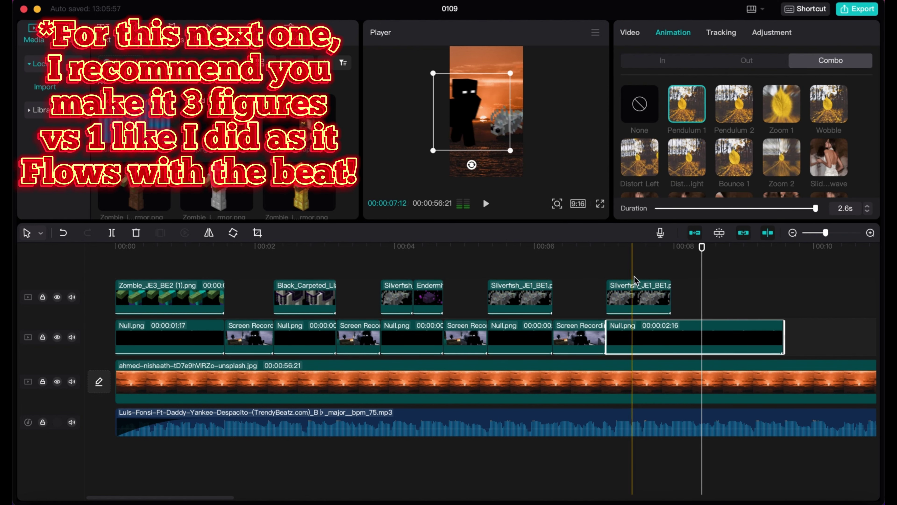
Duplicate the last battle's Silverfish, place the copy directly after it, and play back the section
left_click(635, 287)
key("super+c")
key("super+v")
left_click_drag(724, 296, 693, 295)
left_click(617, 275)
key("space")
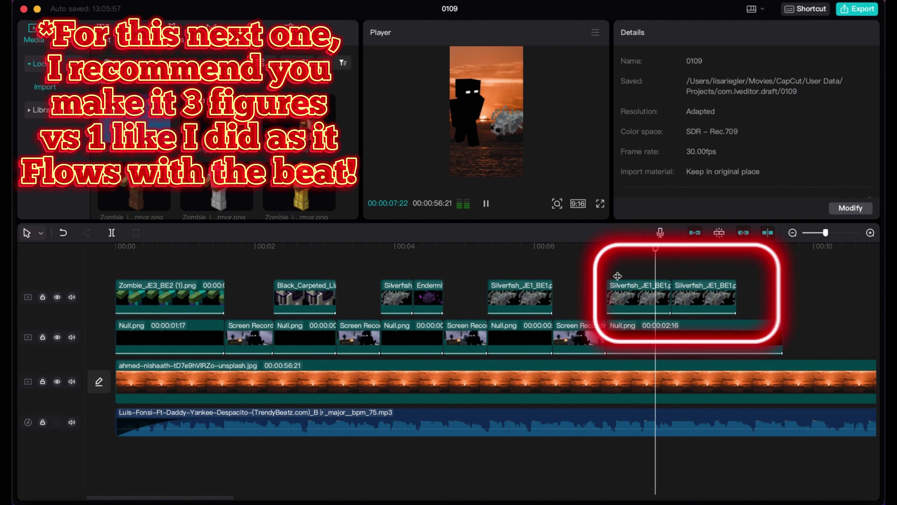
key("space")
Shorten the second Silverfish, add a third copy after it ending with the Null.png clip, and play back the result
left_click(721, 293)
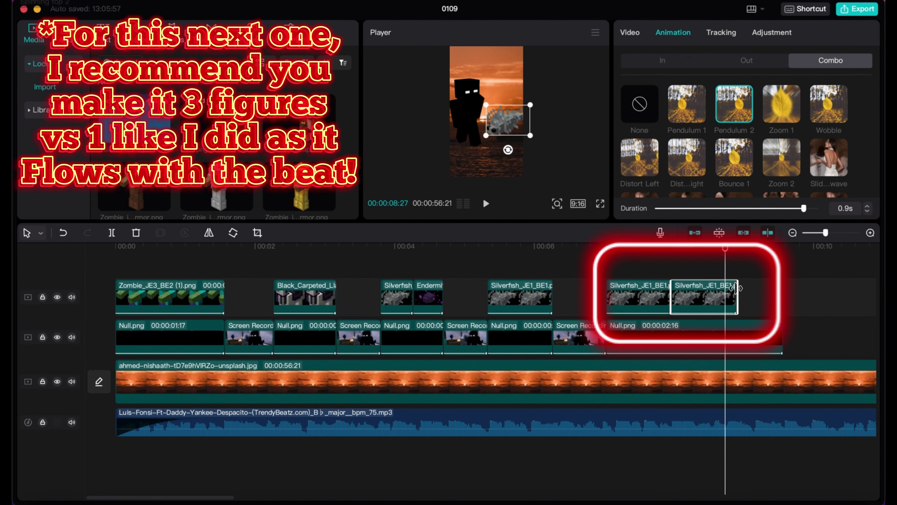
key("ctrl+v")
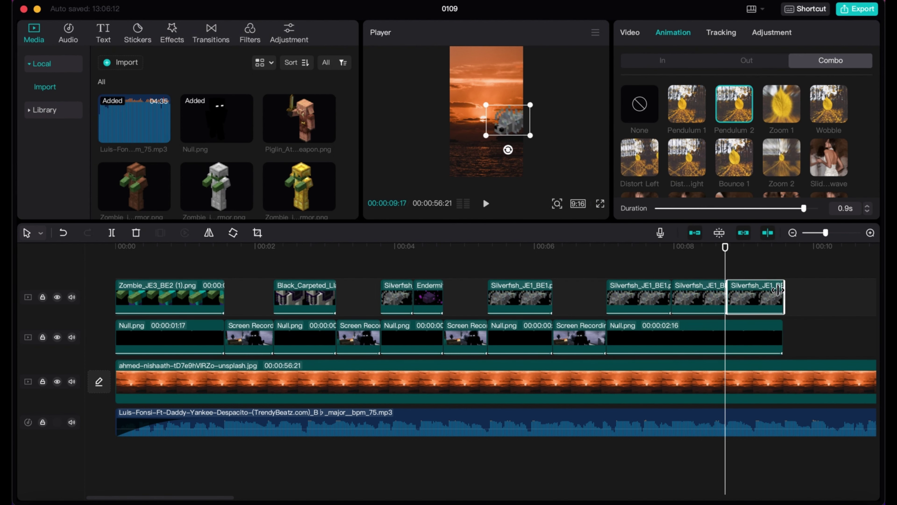
left_click_drag(778, 290, 782, 290)
left_click(698, 274)
key("space")
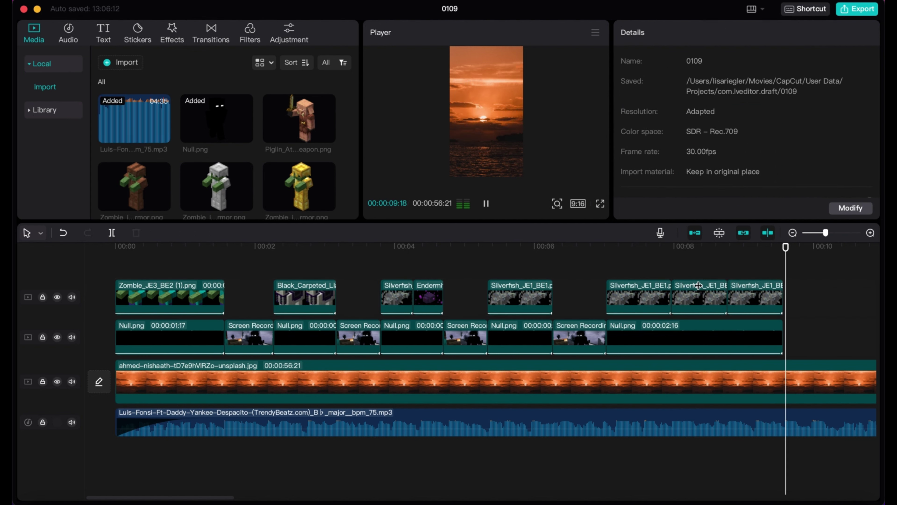
Replace the first of the three Silverfish clips in the fifth battle with the zombie in iron armor
scroll(237, 136, "down", 10)
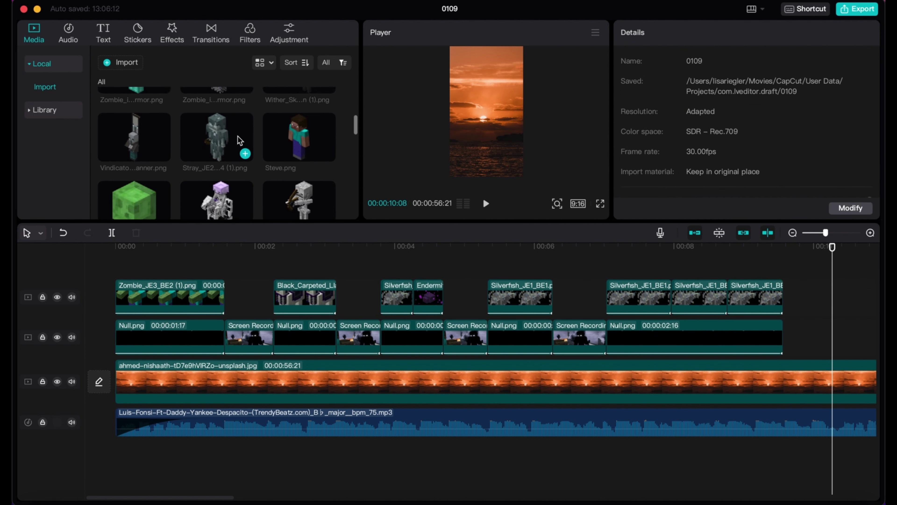
scroll(237, 136, "down", 15)
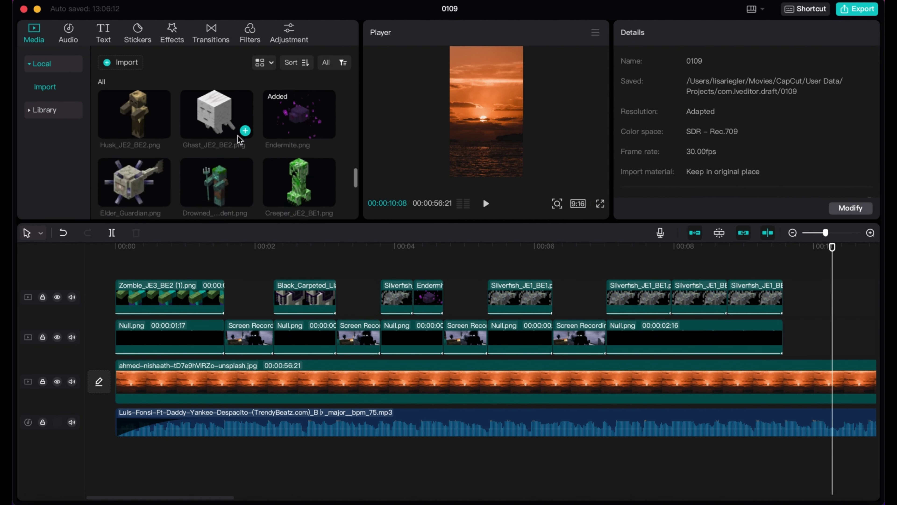
scroll(239, 138, "up", 20)
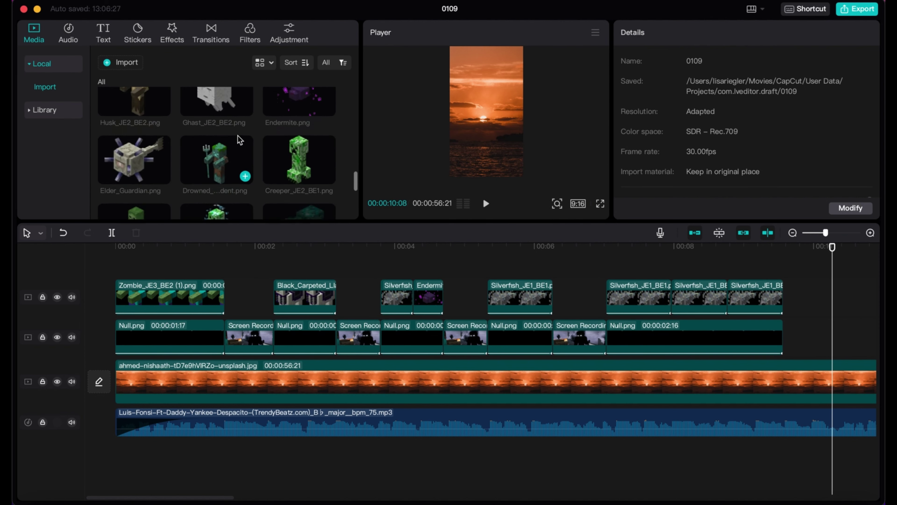
scroll(237, 139, "down", 8)
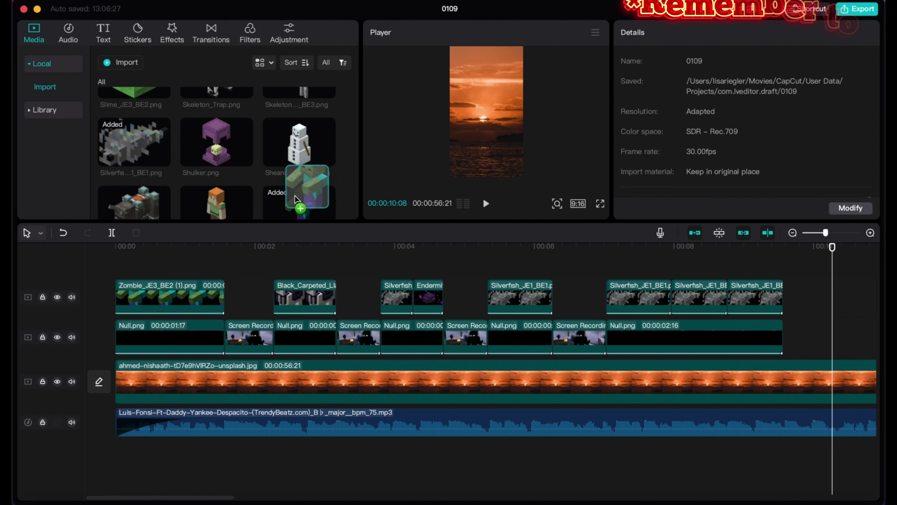
scroll(269, 177, "up", 8)
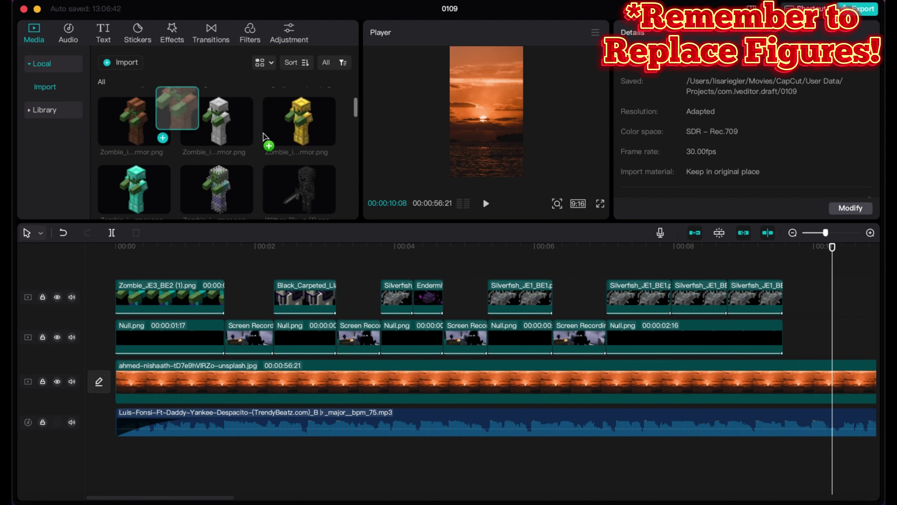
left_click_drag(212, 124, 650, 296)
left_click(542, 377)
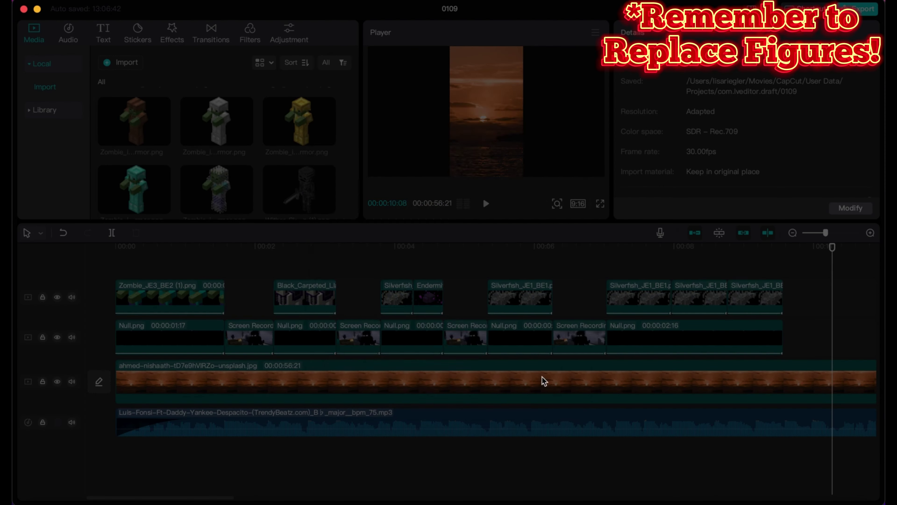
Replace the fifth battle's second and third Silverfish clips with the golden-armor and diamond-armor zombies and play back the battle
left_click_drag(299, 121, 698, 297)
left_click(539, 384)
left_click_drag(162, 205, 756, 298)
left_click(537, 380)
left_click(595, 290)
key("space")
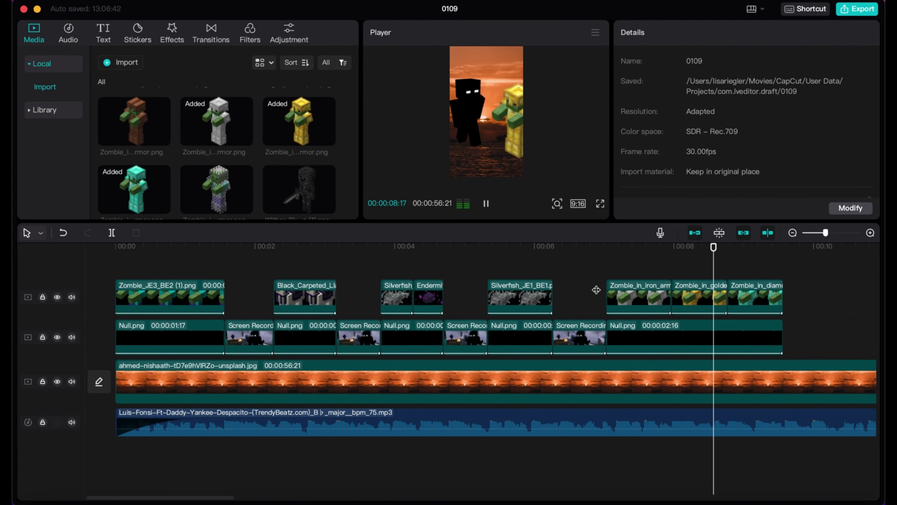
Reposition the golden-armor and iron-armor zombies inside the frame's right edge beside Null and play back the battle
left_click(633, 297)
left_click(527, 123)
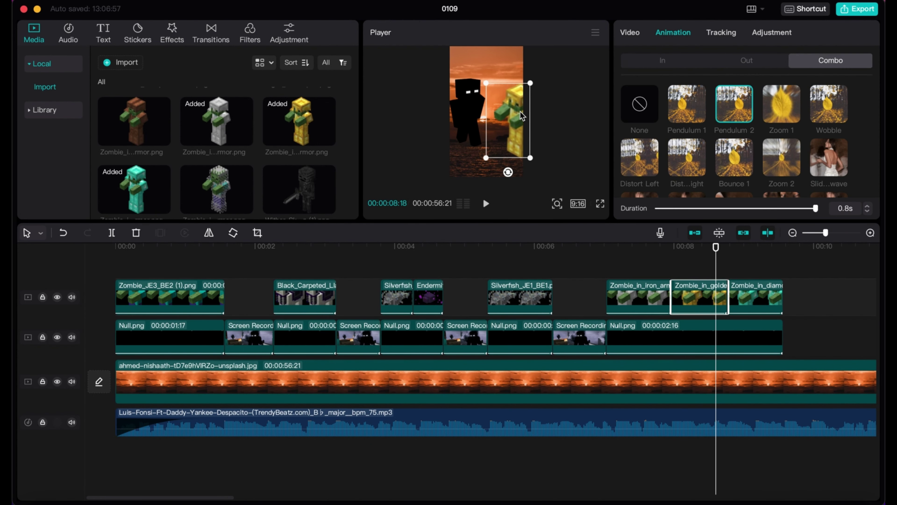
left_click(643, 291)
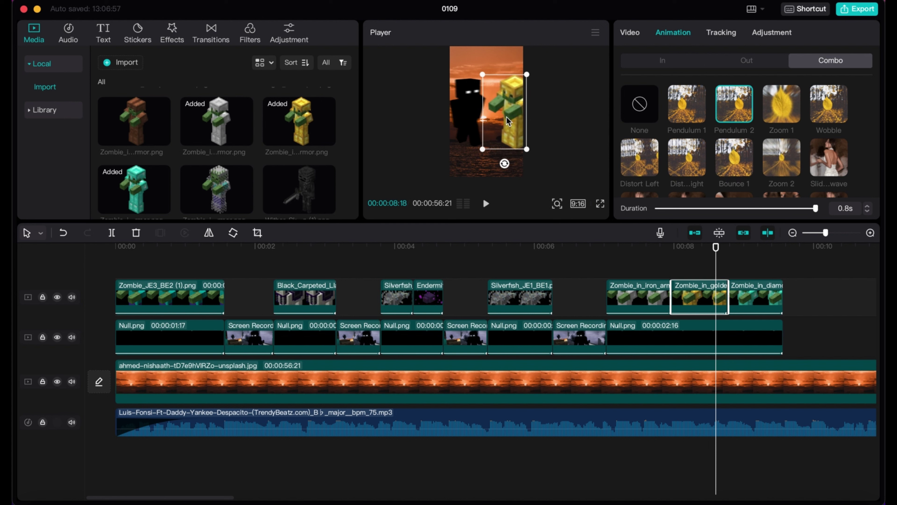
left_click_drag(511, 107, 509, 116)
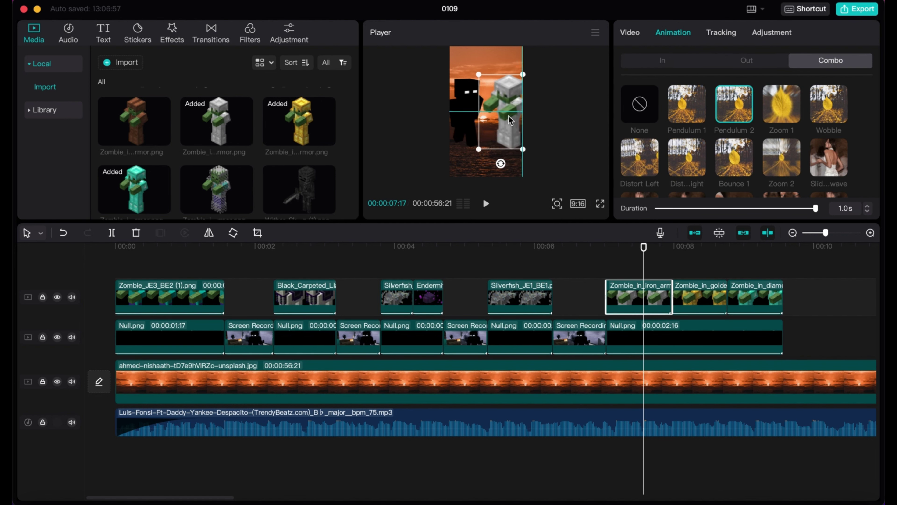
left_click(690, 258)
left_click(519, 132)
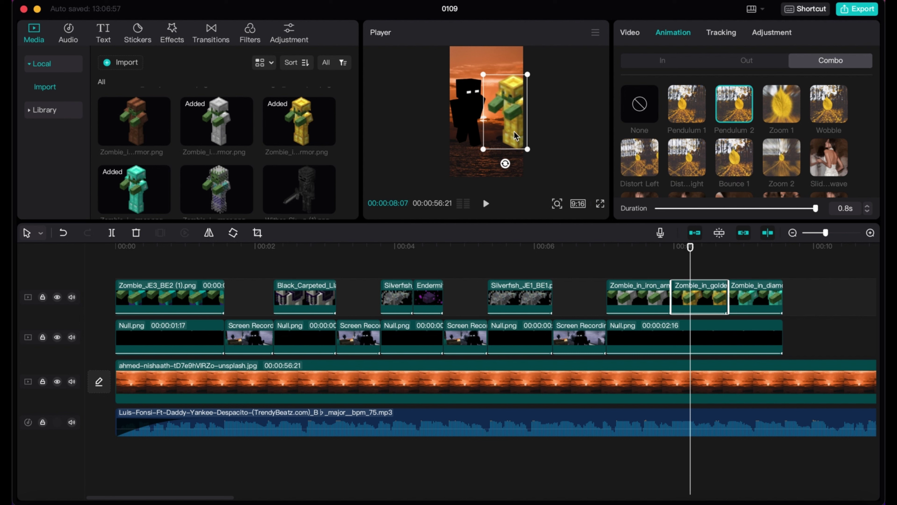
left_click(593, 295)
key("space")
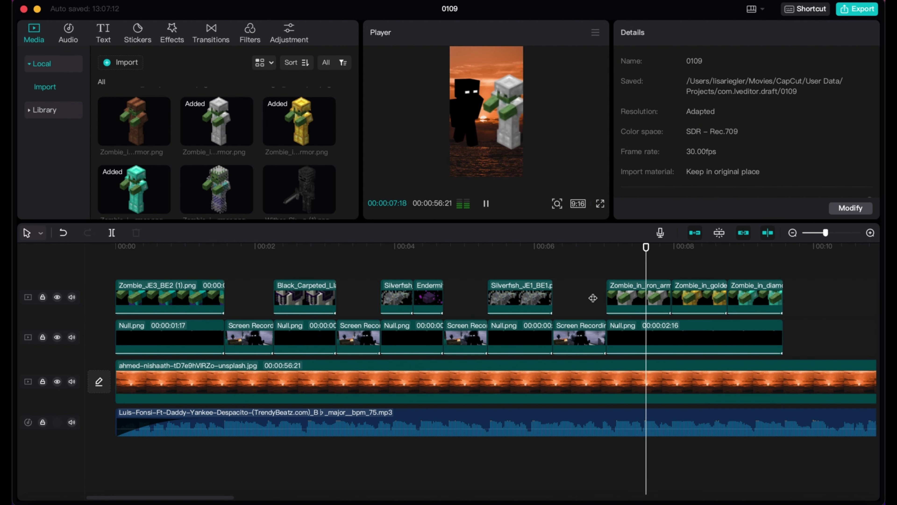
Move the diamond-armor zombie to the frame's right edge beside Null and play back the battle
key("space")
left_click(506, 120)
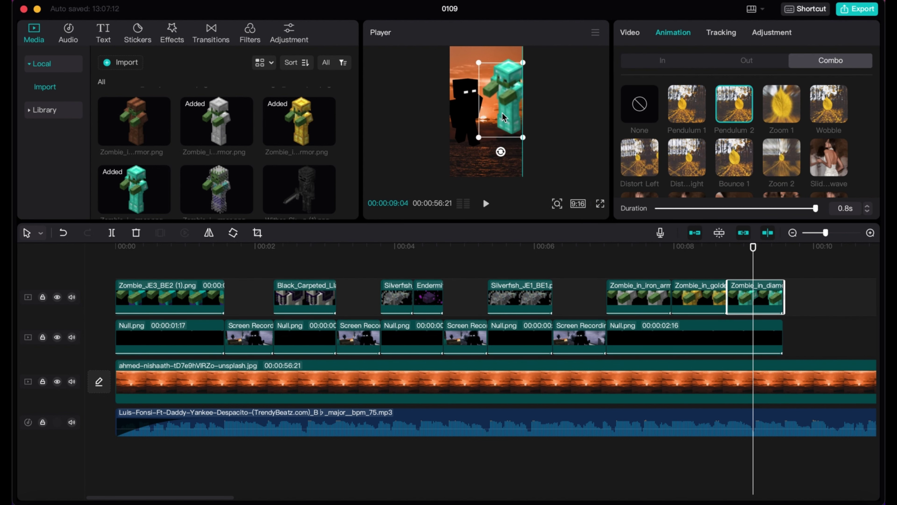
left_click(668, 274)
key("space")
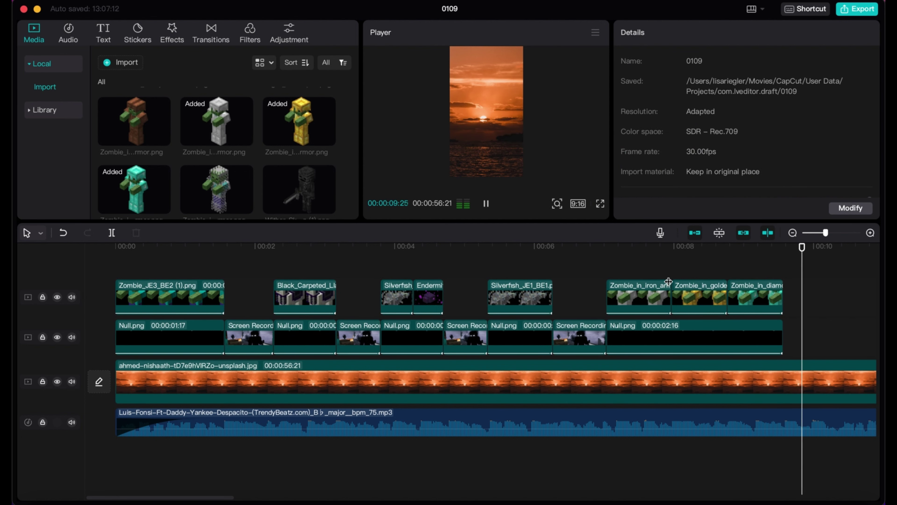
key("space")
Paste a copy of the fourth battle's Screen Recording winner clip directly after the 00:00:02:16 Null.png clip and play it back
left_click(587, 337)
scroll(587, 337, "right", 5)
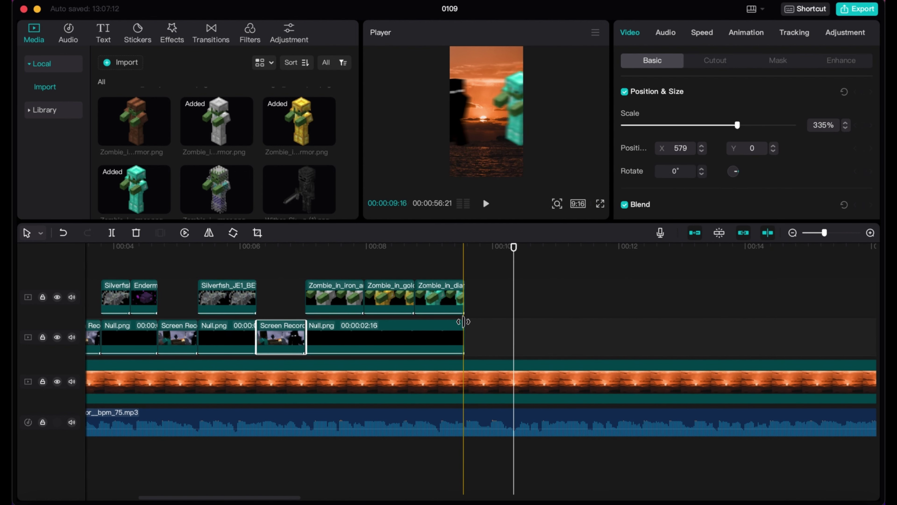
left_click(463, 322)
key("super+v")
left_click(461, 319)
key("space")
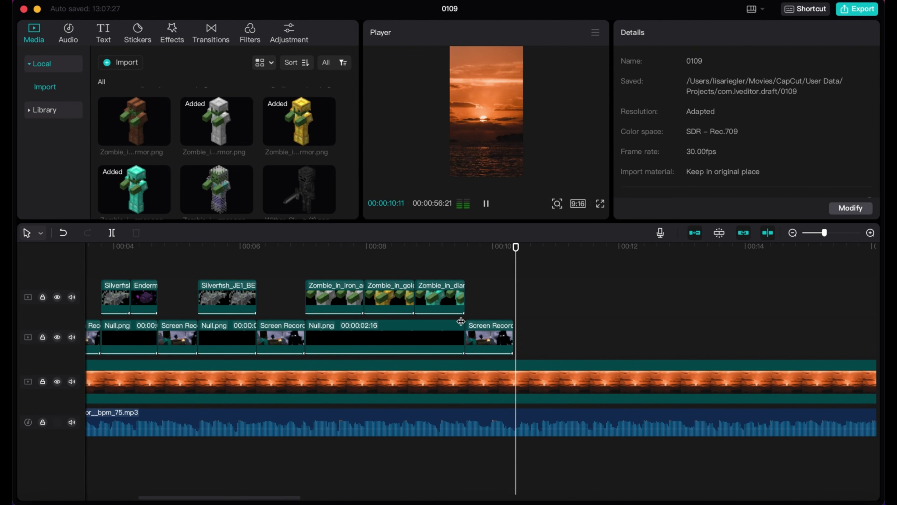
key("space")
Set the pasted winner clip's combo animation to a duration of 0.8 s
left_click(512, 330)
left_click(746, 32)
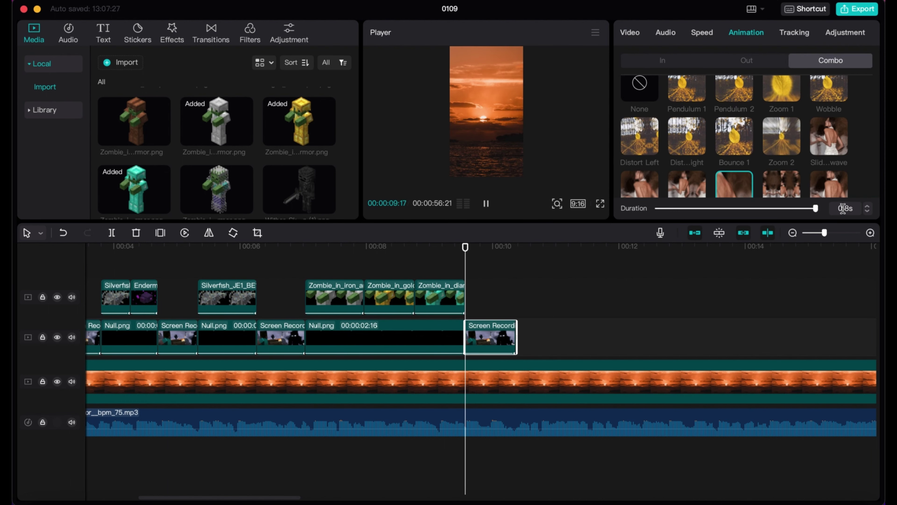
key("space")
Add a second copy of the fifth battle's winner clip, shorten both to about 0.4 s back to back, and play them
key("super+v")
left_click(492, 342)
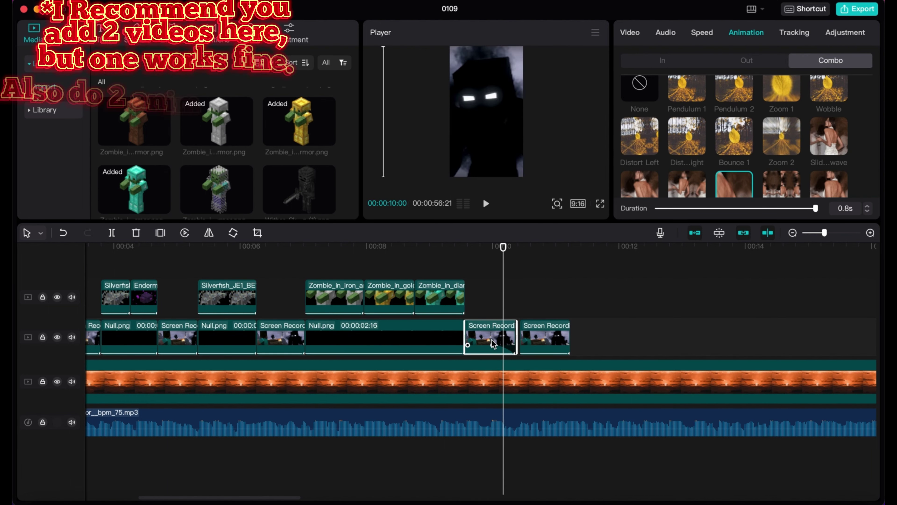
left_click_drag(557, 345, 530, 345)
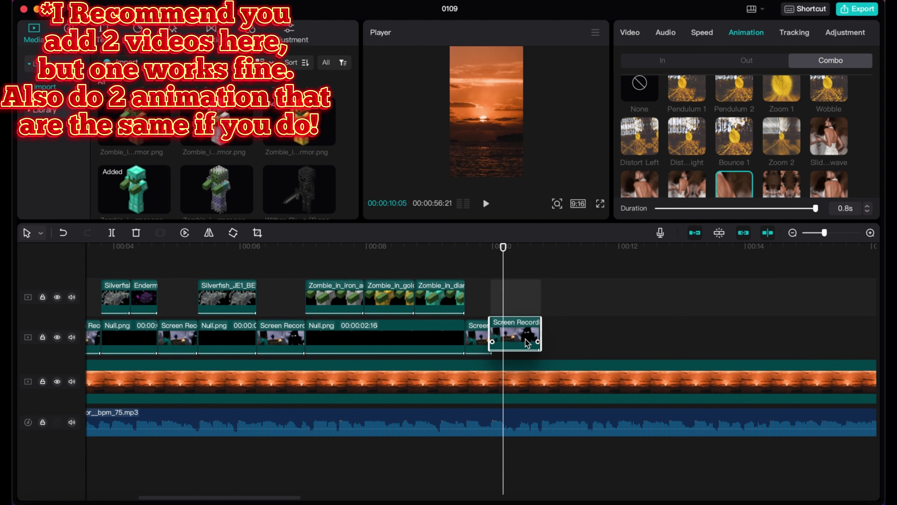
left_click(467, 313)
left_click(488, 335)
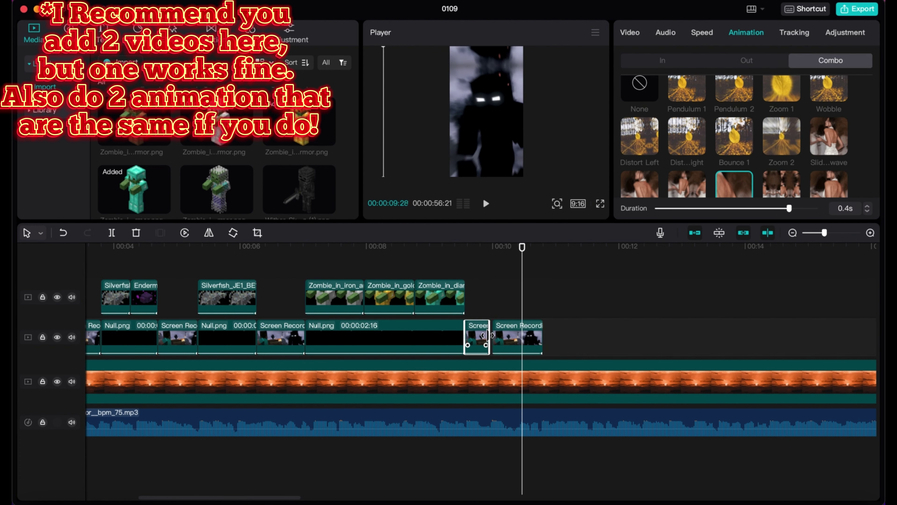
mouse_move(502, 337)
left_mouse_down()
mouse_move(496, 330)
mouse_move(509, 336)
left_mouse_up()
left_click(467, 320)
key("space")
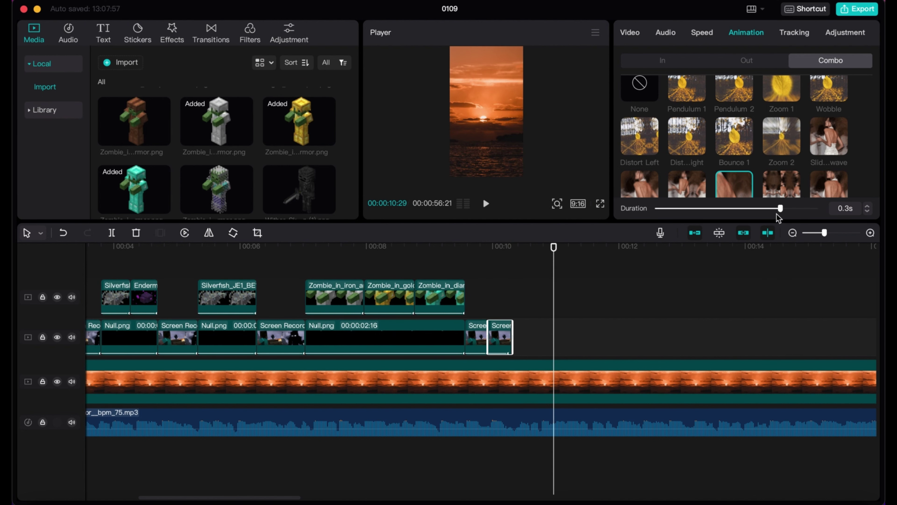
Stretch the second short winner clip's animation to full length, give both short clips the Wobble combo animation, and play them back
left_click_drag(780, 208, 818, 208)
left_click(460, 308)
left_click(450, 272)
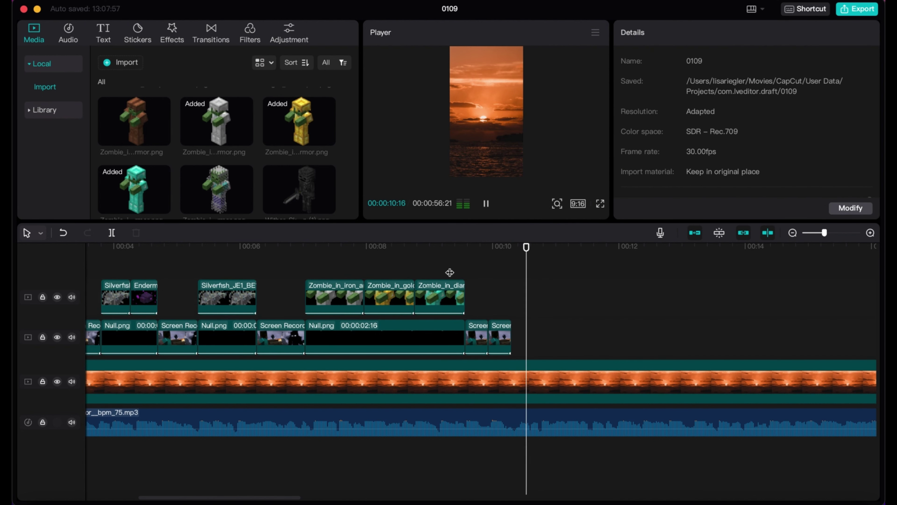
left_click(477, 337)
left_click(742, 35)
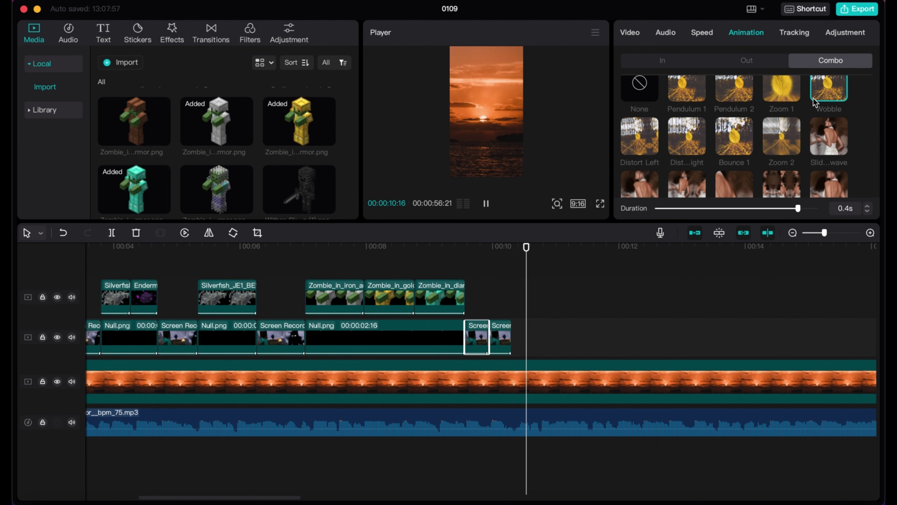
left_click(501, 338)
left_click(473, 260)
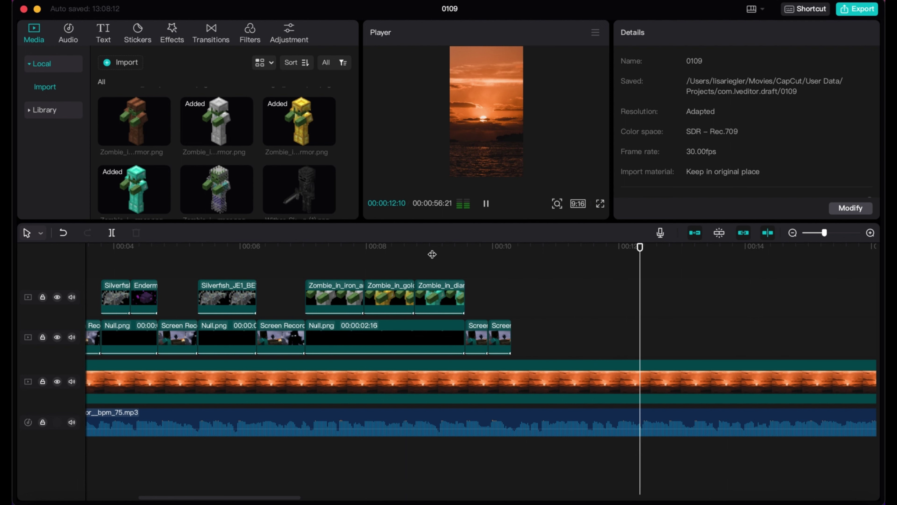
Replace the fourth battle's Silverfish clip with the aiming Skeleton figure and play back that battle
scroll(284, 293, "left", 5)
scroll(270, 165, "down", 10)
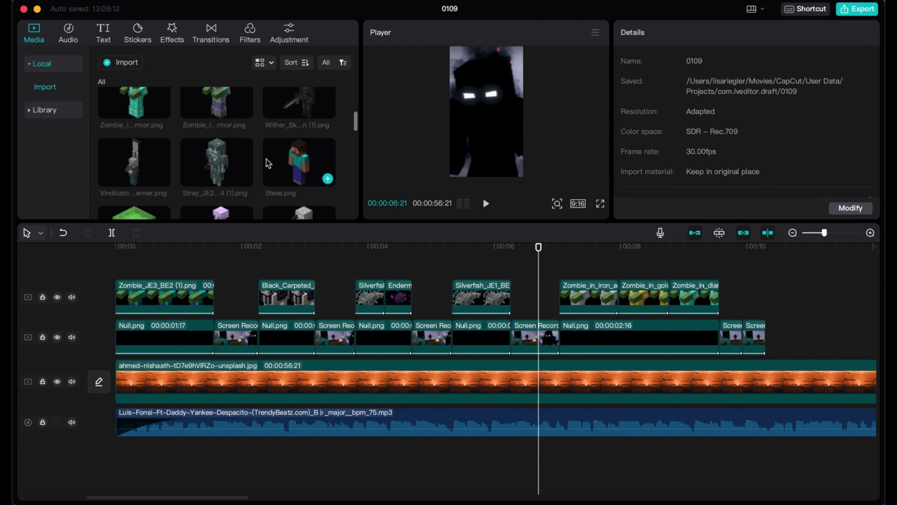
scroll(269, 163, "down", 3)
left_click_drag(293, 137, 487, 299)
left_click(539, 378)
left_click(407, 272)
key("space")
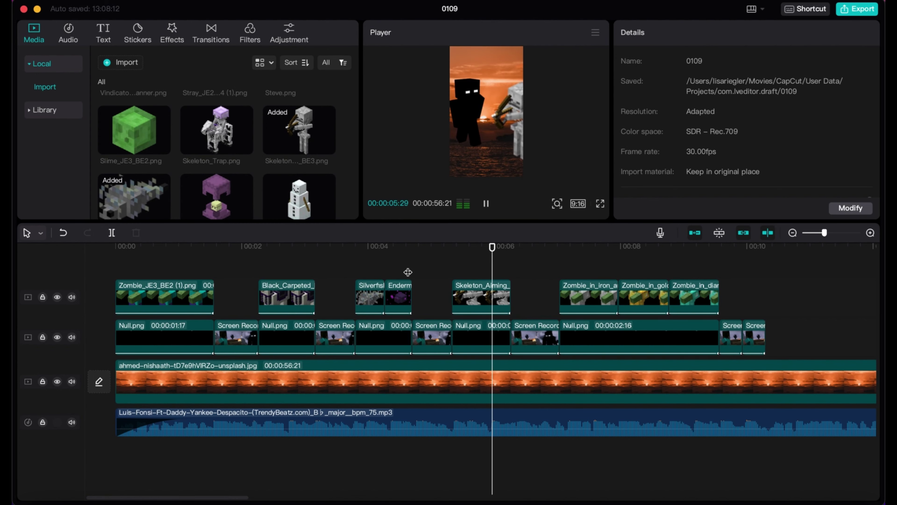
Reposition the aiming Skeleton beside Null at X 463, Y 0 and play the edit through to the last winner clip
left_click(496, 260)
left_click(512, 101)
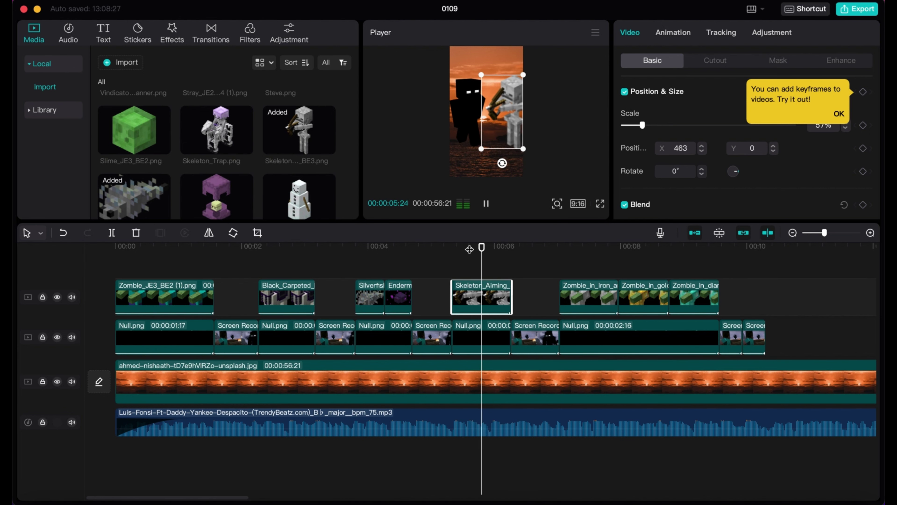
left_click(447, 261)
key("space")
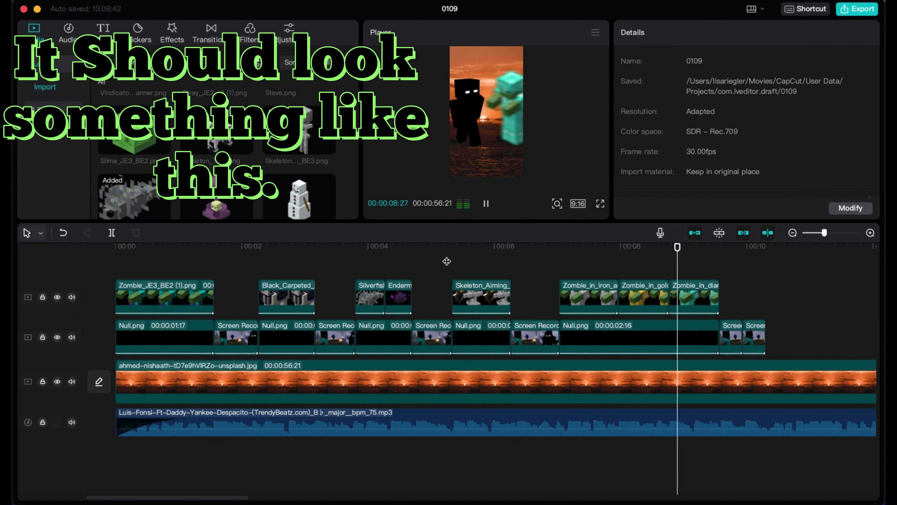
key("space")
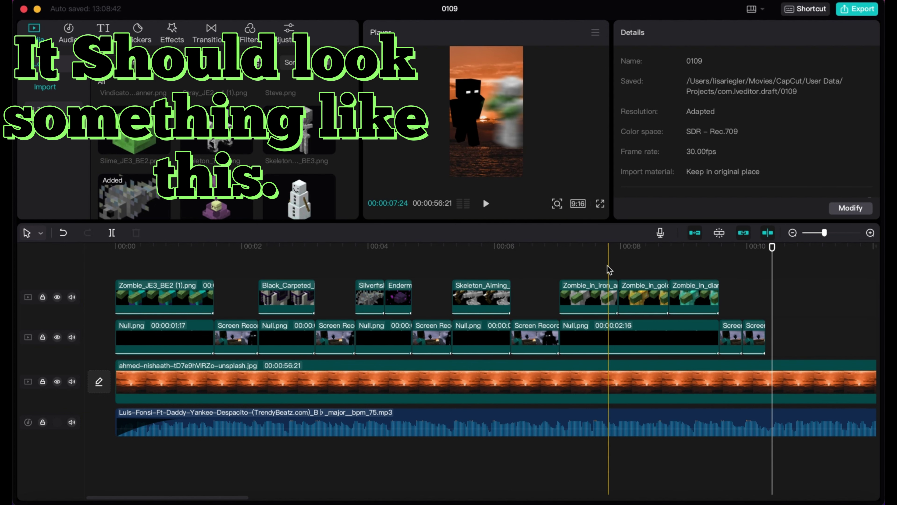
Duplicate the fifth battle's three zombie clips, Null.png clip and two winner clips, placing the copy directly after the originals
left_click(598, 297)
left_click(641, 300, "super")
left_click(680, 299, "super")
left_click(679, 337, "super")
left_click(731, 337, "super")
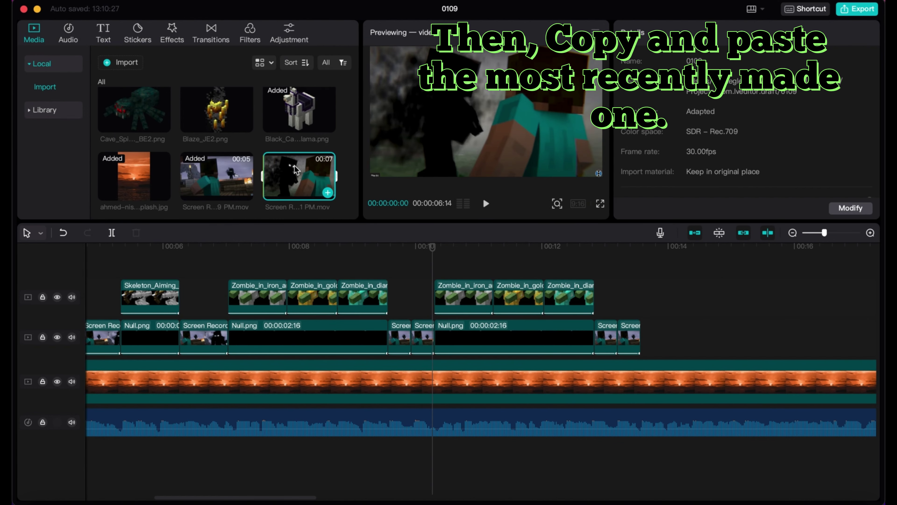
Replace the fifth battle's second winner clip with a section of the 00:07 screen recording, keeping the original video effect, and play it back
left_click_drag(299, 175, 641, 338)
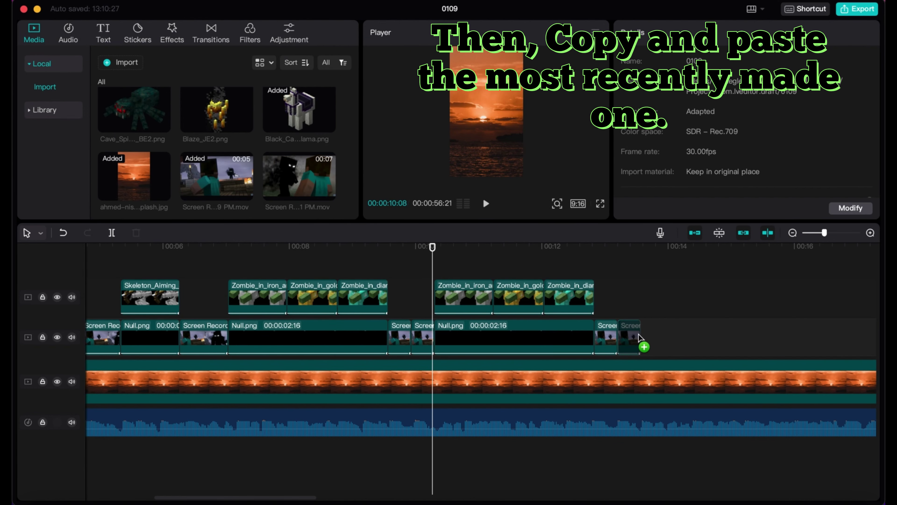
left_click_drag(494, 341, 428, 332)
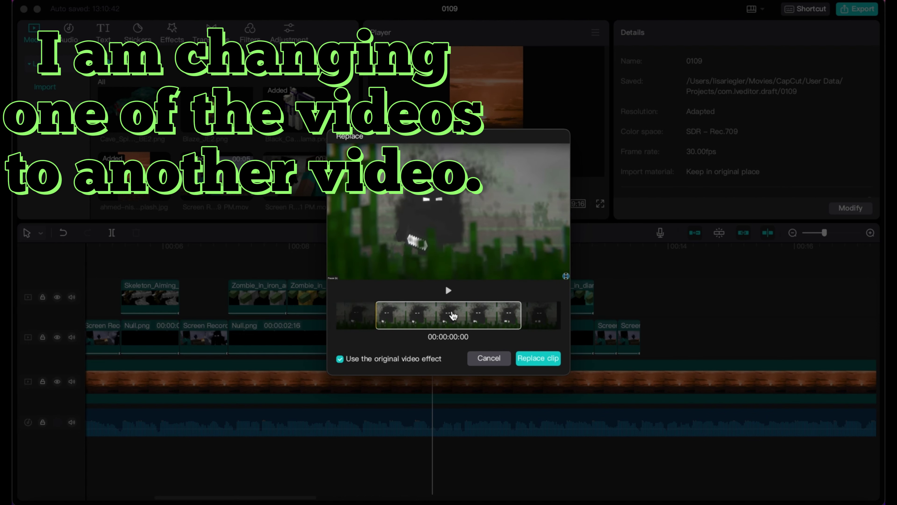
left_click(538, 358)
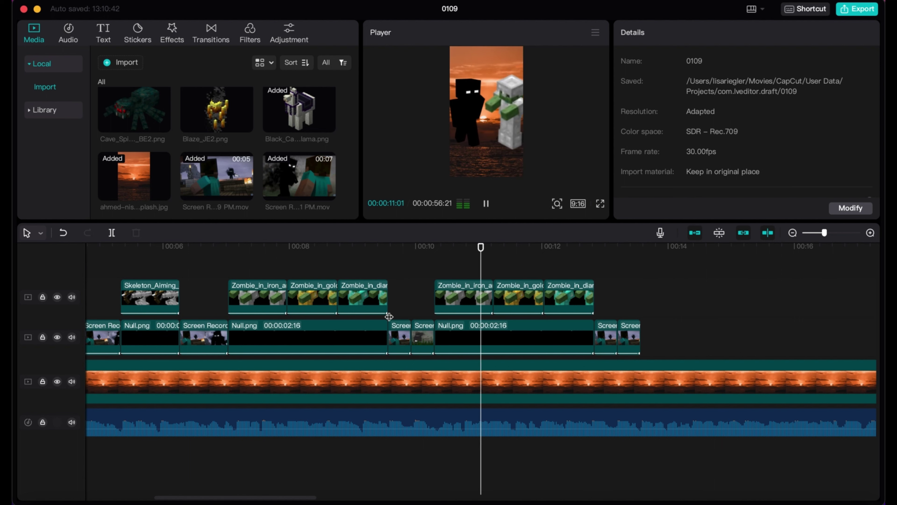
key("space")
Delete the sixth battle's first winner clip and paste a copy of the fifth battle's second winner clip in its place
left_click(606, 340)
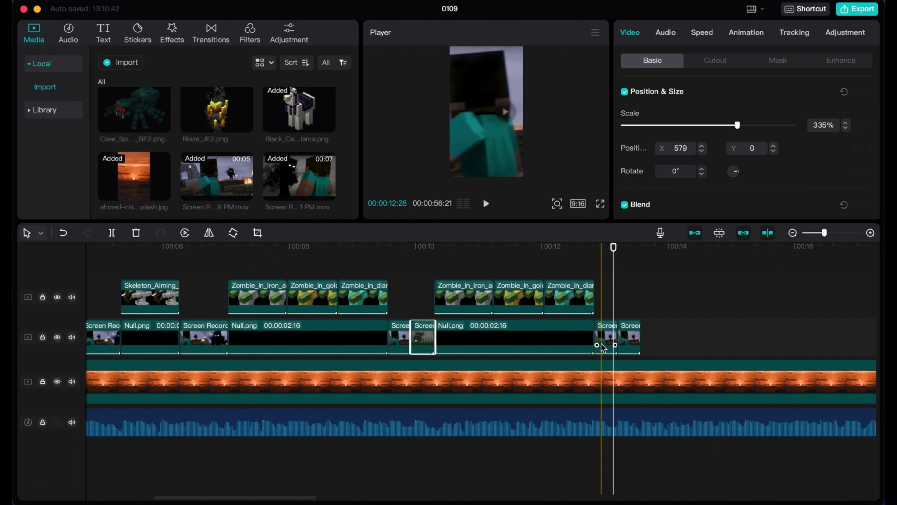
key("Delete")
left_click(594, 329)
key("super+v")
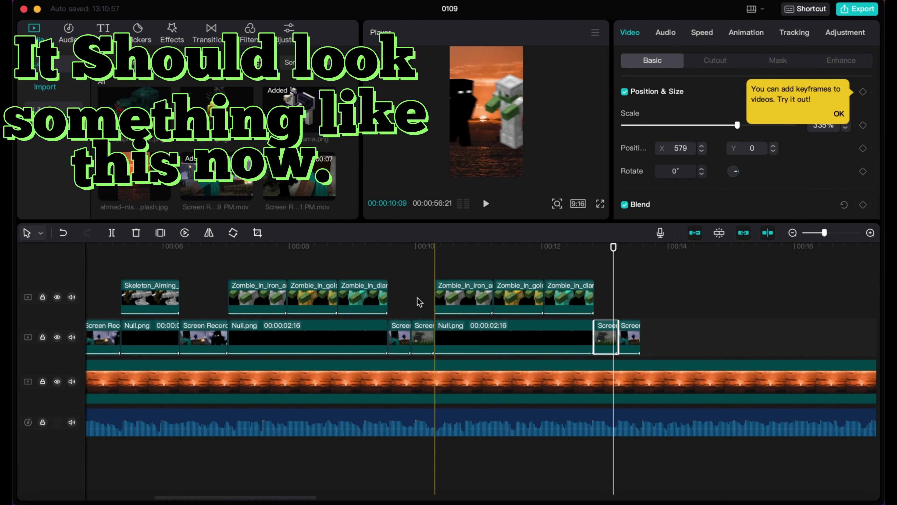
Duplicate the fourth battle's aiming Skeleton and Null.png clips, placing the copies directly after the sixth battle's last winner clip
left_click(387, 289)
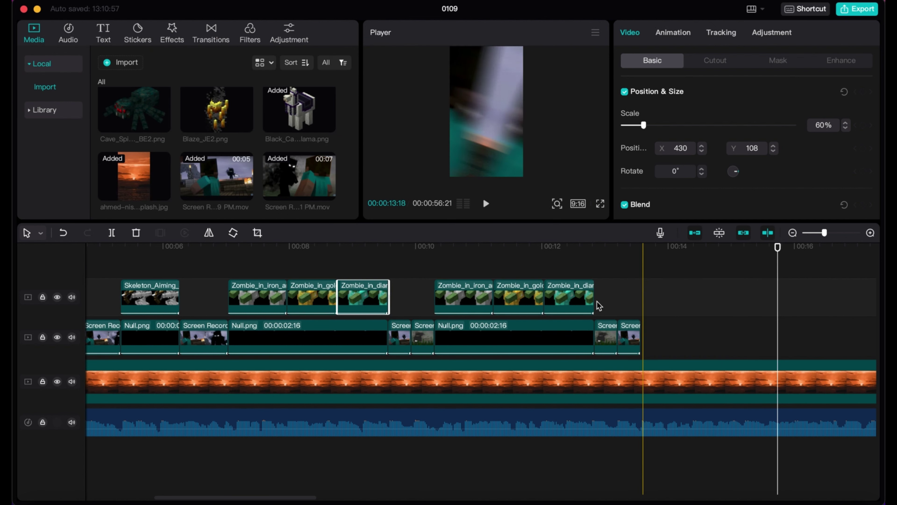
left_click(465, 300)
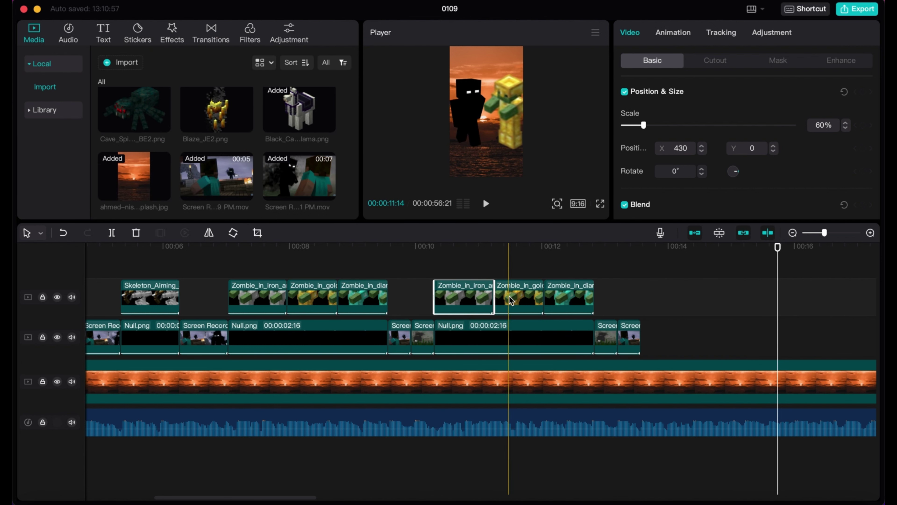
left_click(509, 337)
left_click_drag(150, 268, 150, 337)
key("super+c")
left_click(642, 286)
key("super+v")
Extend the seventh battle's Skeleton and Null.png clips to 00:00:02:15 and stretch their combo animations to 2.5 s
left_click_drag(699, 297, 799, 297)
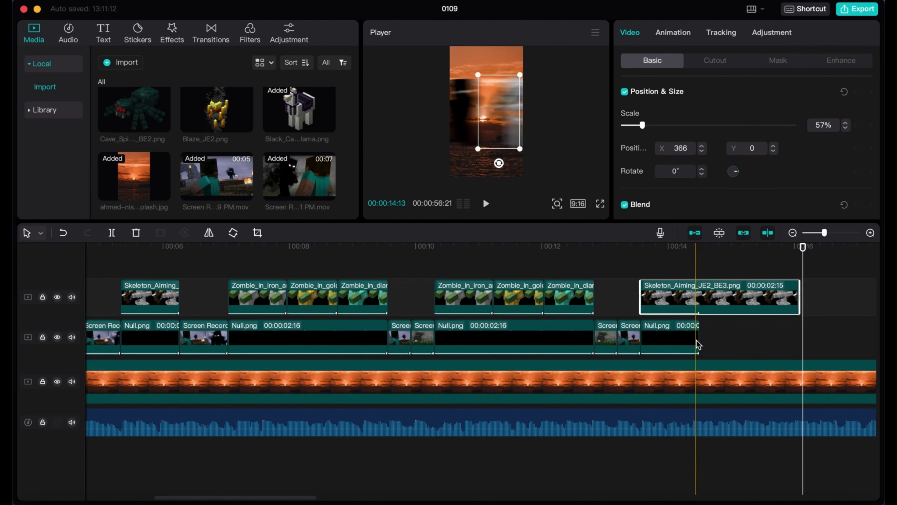
left_click_drag(699, 337, 799, 337)
left_click(672, 32)
left_click(717, 298)
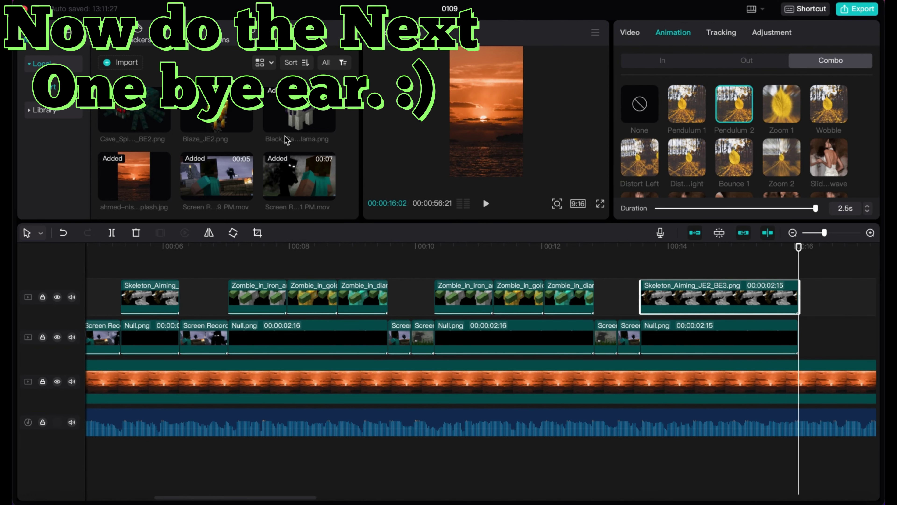
Replace the seventh battle's Skeleton with Creeper_JE2_BE1.png, play it back and add a winner clip after the battle
scroll(286, 140, "up", 3)
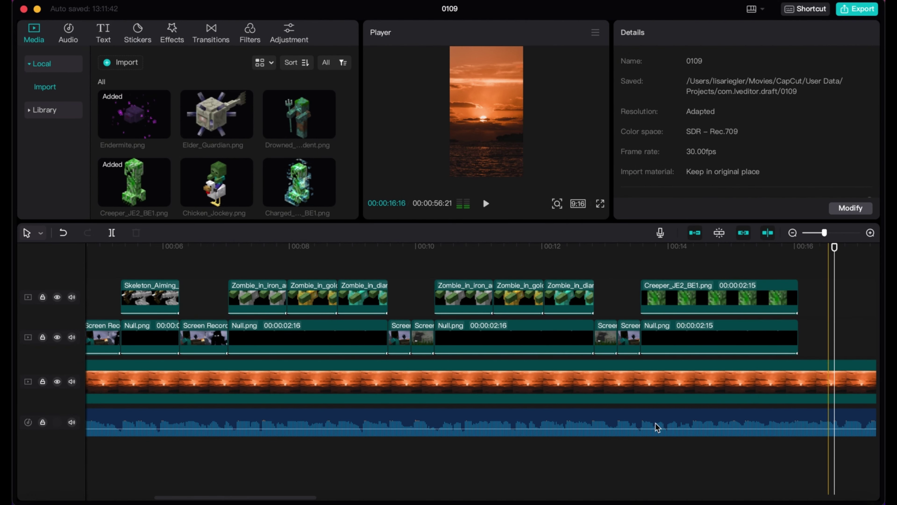
scroll(654, 425, "right", 5)
left_click(541, 305)
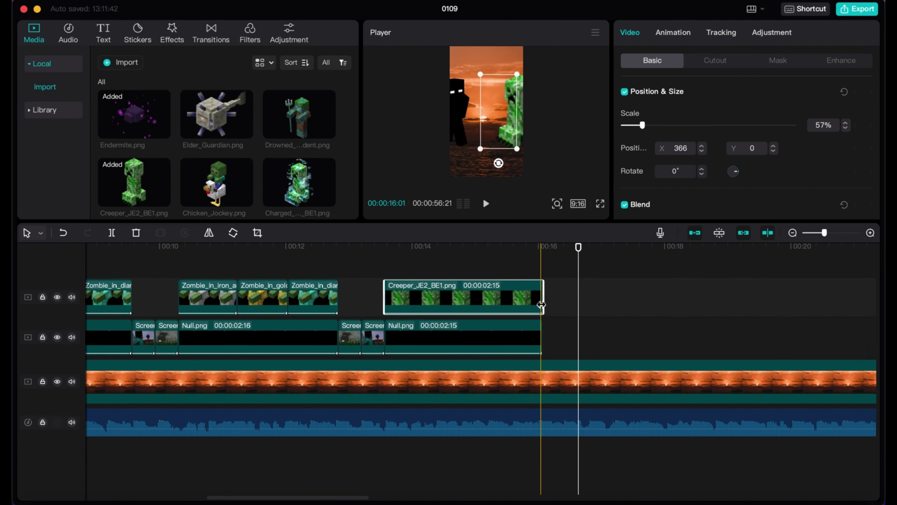
key("space")
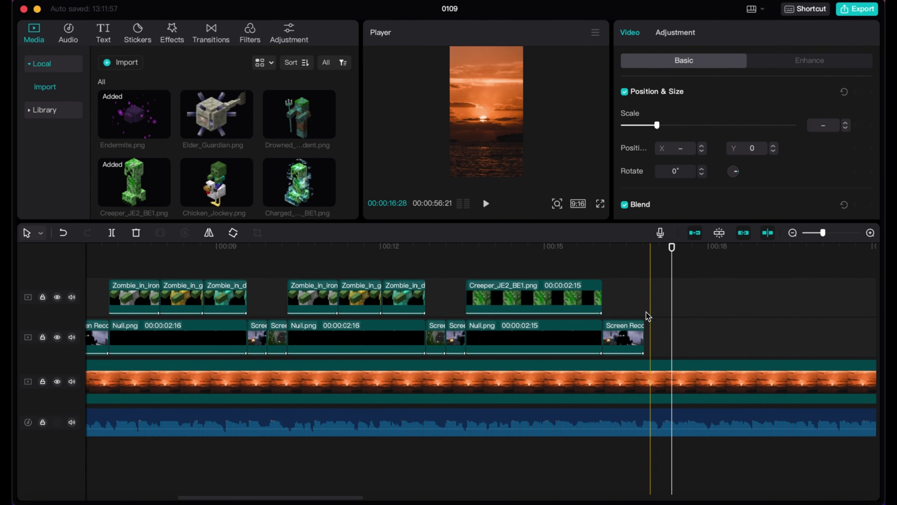
Paste the short aiming Skeleton and Null.png clips after the Creeper battle's winner clip and play them back
left_click(645, 317)
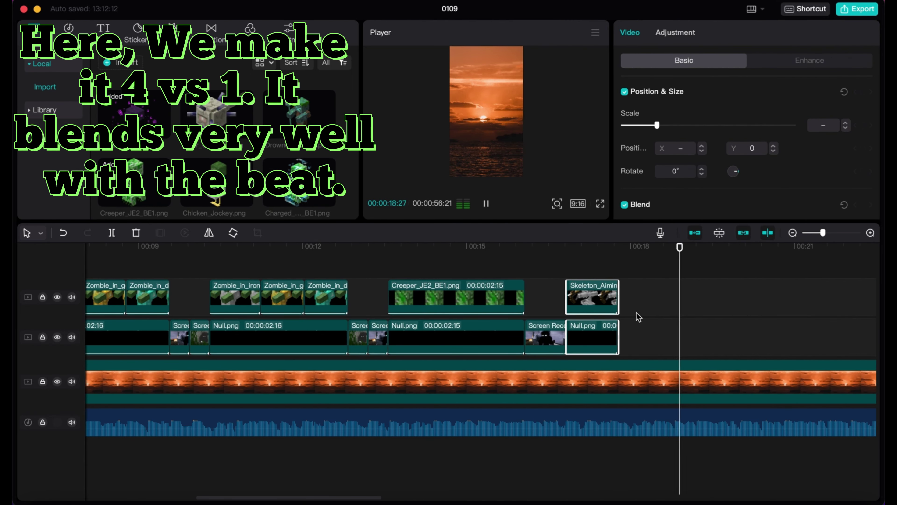
left_click(567, 282)
key("space")
key("space")
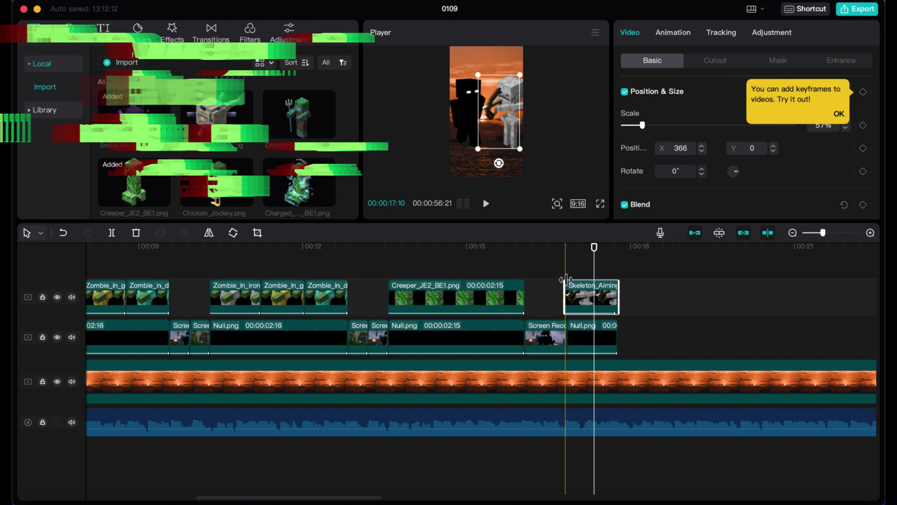
Trim the eighth battle's Skeleton clip to about half its length on the beat and paste a second copy right after it
left_click_drag(589, 292, 596, 301)
left_click(553, 275)
key("space")
key("space")
left_click(585, 302)
key("super+c")
key("super+v")
left_click(567, 284)
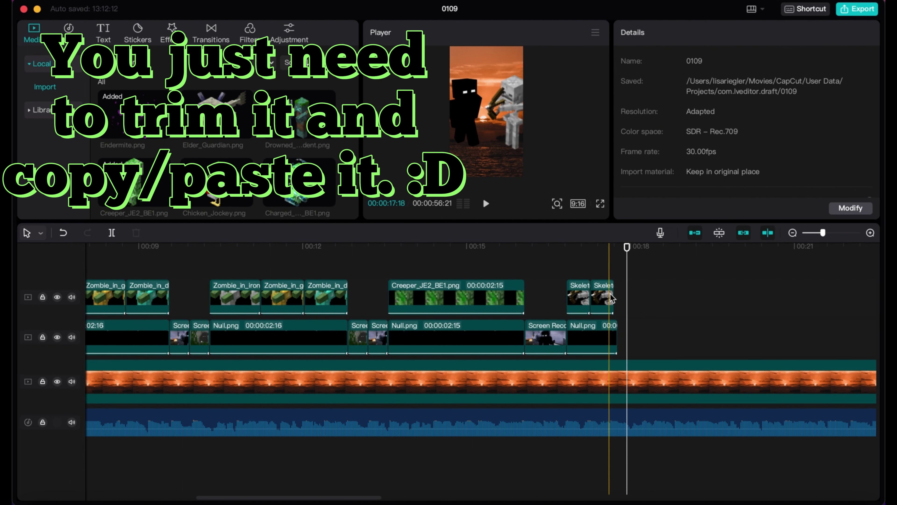
Paste a third short Skeleton clip after the second in the eighth battle and play the sequence back
key("super+v")
left_click_drag(620, 299, 622, 339)
left_click(567, 305)
key("space")
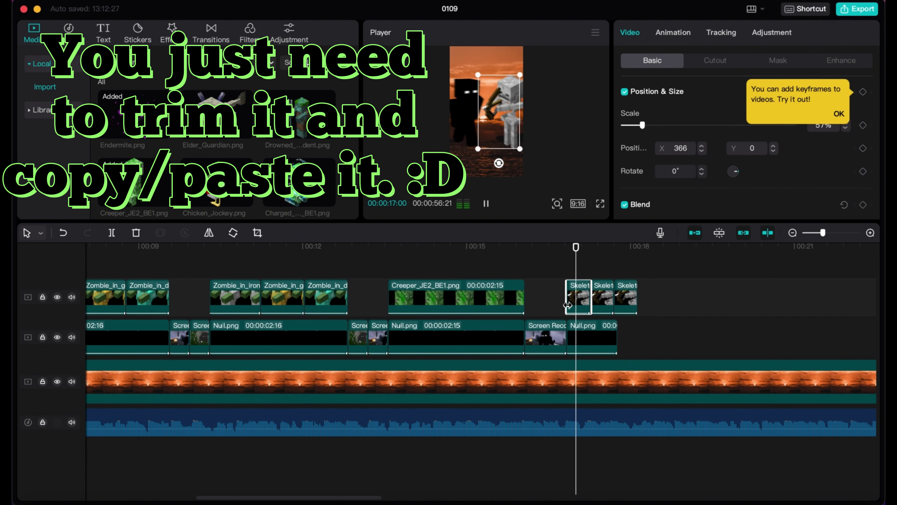
key("space")
Extend the eighth battle's third Skeleton clip to the beat, add a fourth one directly after it and play them back
left_click_drag(651, 297, 688, 298)
left_click(673, 32)
key("space")
key("super+v")
key("space")
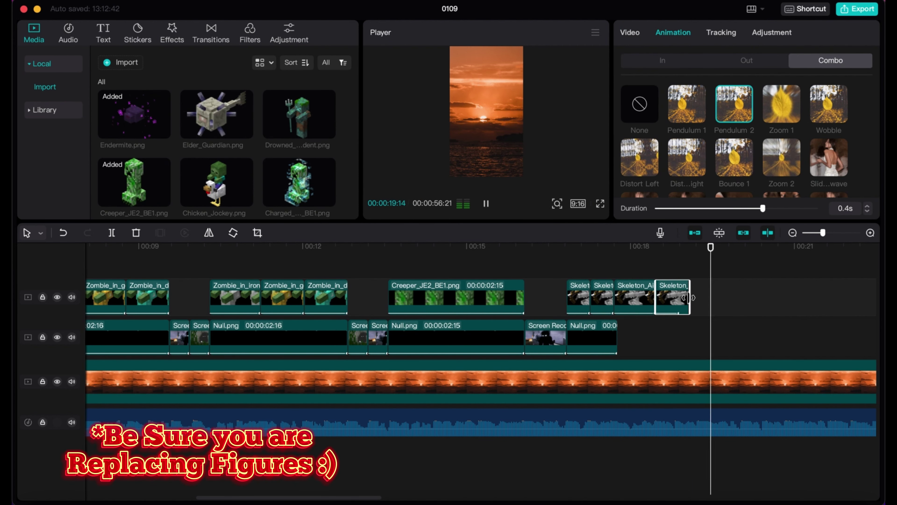
Stretch the fourth Skeleton's animation to 0.6 s, and extend the Null.png clip below to 00:00:02:08 with a 2.3 s combo animation
left_click(798, 208)
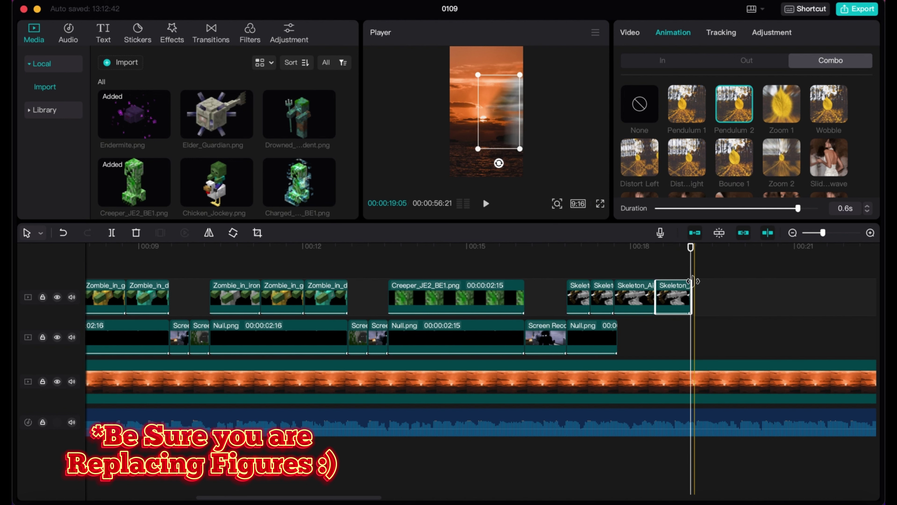
left_click_drag(617, 336, 691, 331)
left_click_drag(717, 208, 816, 208)
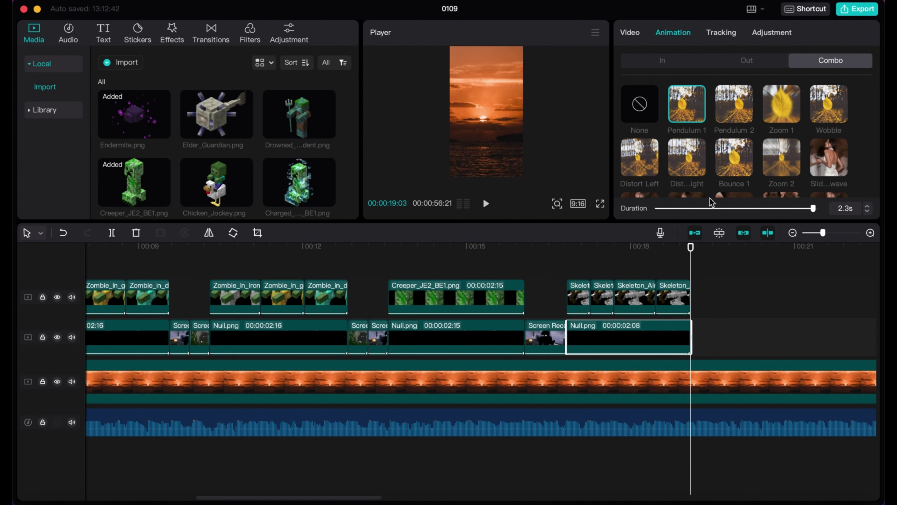
Paste a copy of the previous winner clip after the eighth battle, extend it slightly and set its combo animation to 0.9 s
left_click(534, 332)
key("super+c")
key("super+v")
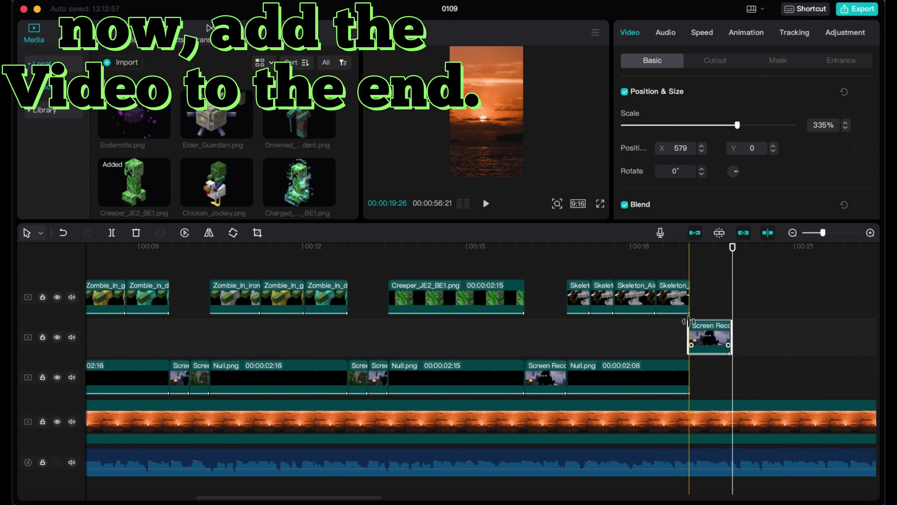
key("super+z")
key("cmd+shift+z")
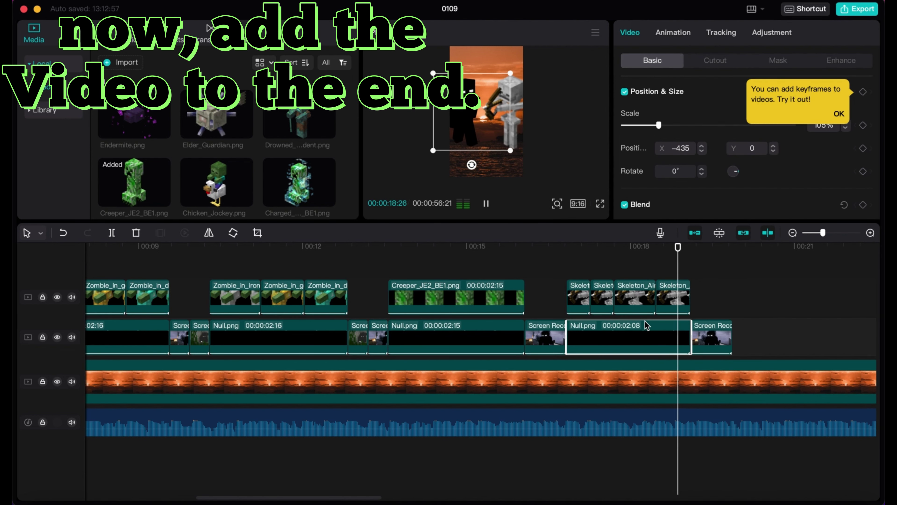
key("space")
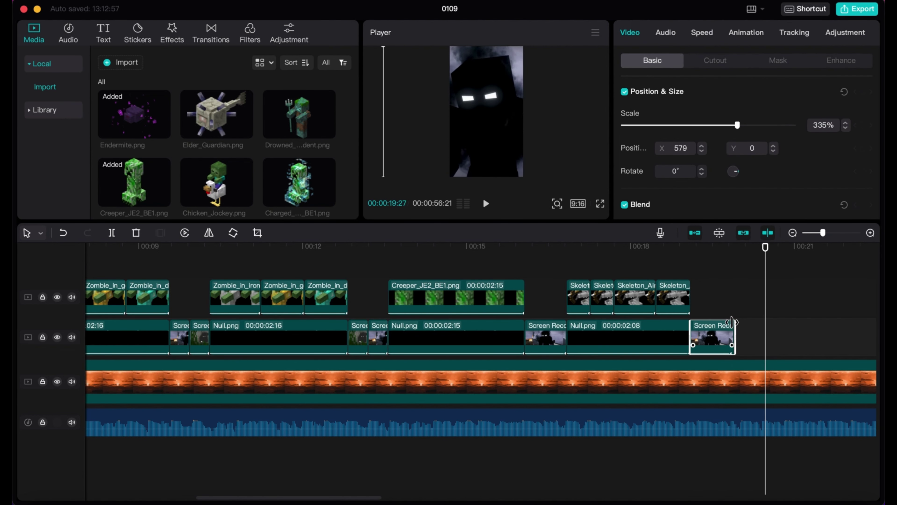
left_click(742, 38)
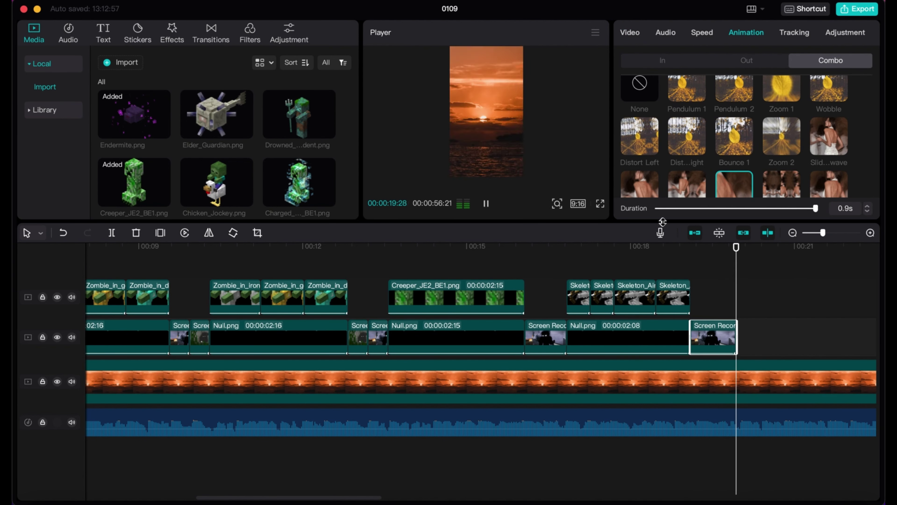
left_click(535, 278)
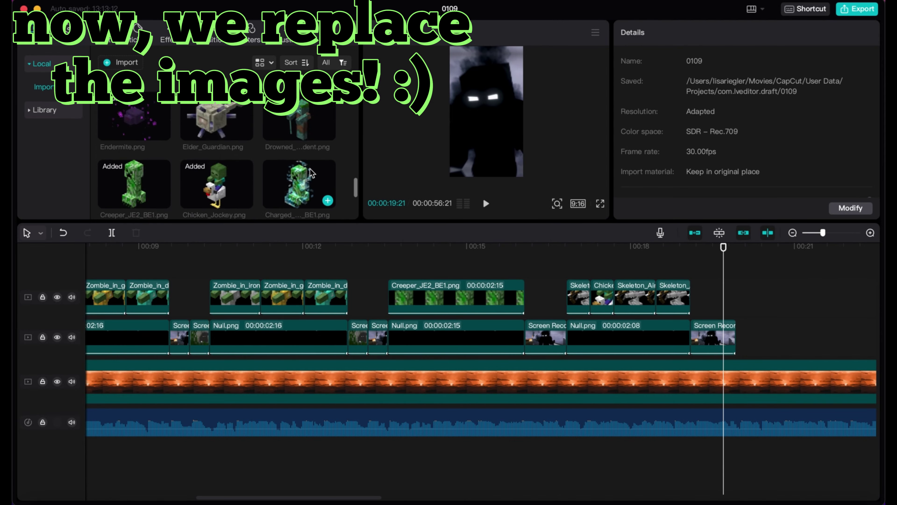
Replace the eighth battle's fourth Skeleton with the Stray image and its first Skeleton with the Sheared snow golem, keeping the original video effect
scroll(311, 173, "down", 3)
scroll(311, 173, "up", 3)
scroll(311, 173, "down", 3)
left_click_drag(306, 118, 671, 298)
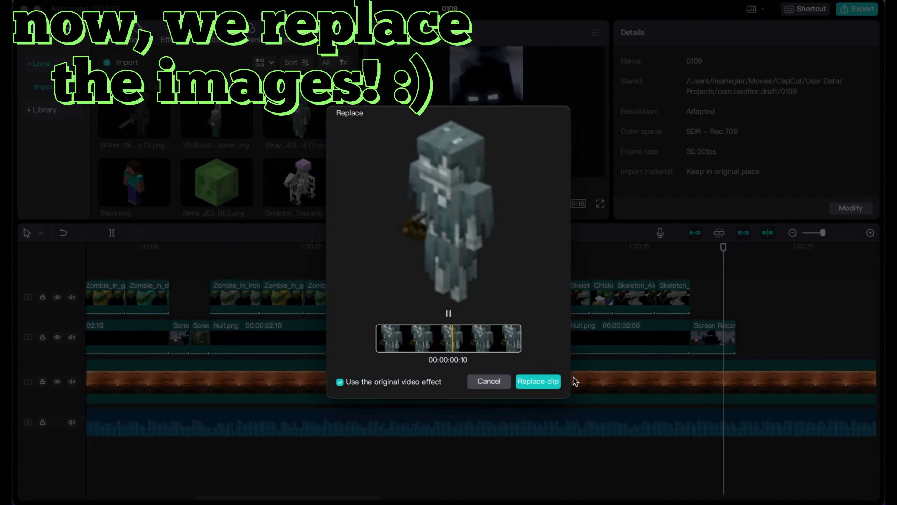
left_click(538, 381)
scroll(219, 159, "down", 4)
left_click_drag(134, 159, 579, 298)
left_click(538, 381)
scroll(226, 159, "down", 4)
left_click_drag(223, 139, 602, 298)
left_click(533, 383)
scroll(303, 184, "up", 10)
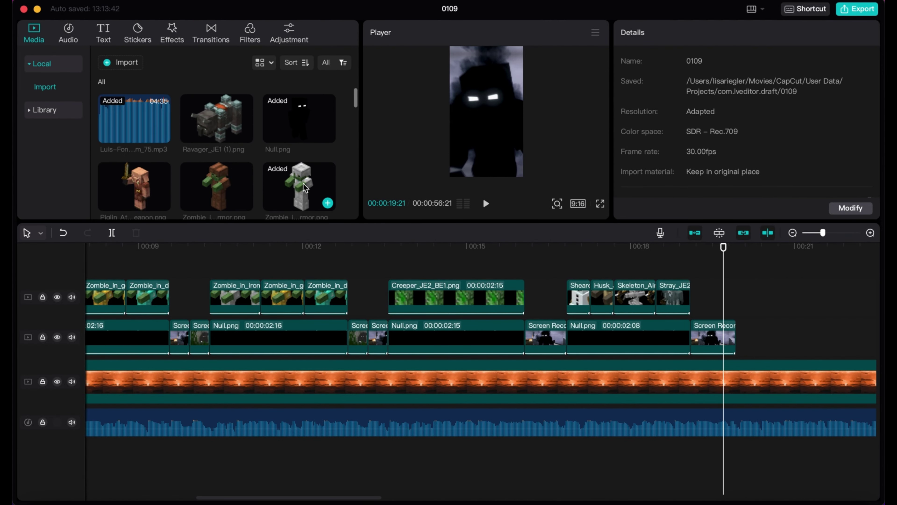
key("super+z")
Replace the eighth battle's third Skeleton with the Husk image and play the four-mob battle back
scroll(247, 188, "down", 8)
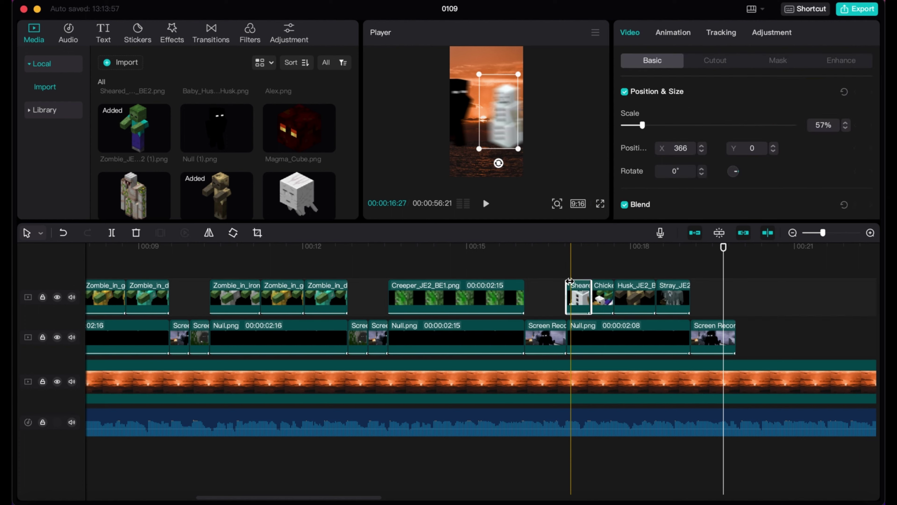
key("space")
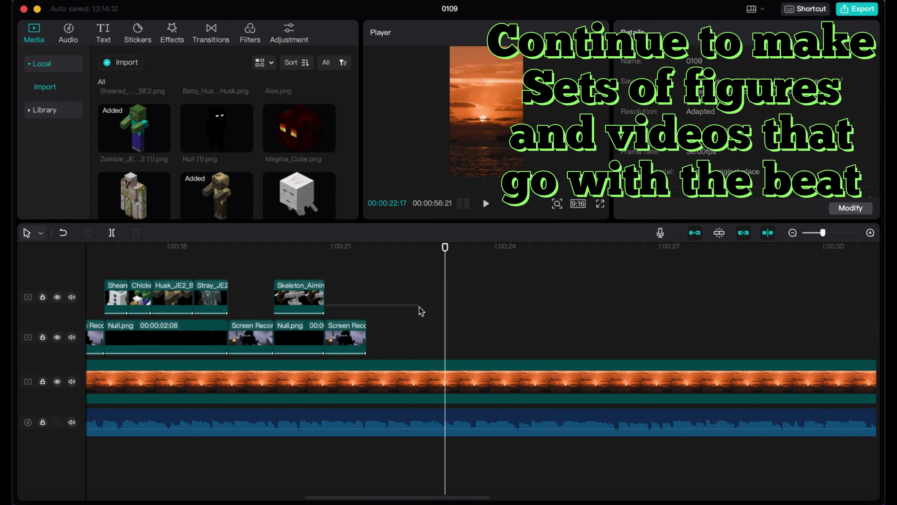
Set the ninth battle's Skeleton and Null.png clips to 00:00:02:18, and add a 00:00:02:10 tenth battle with its winner clip
left_click_drag(423, 338, 323, 338)
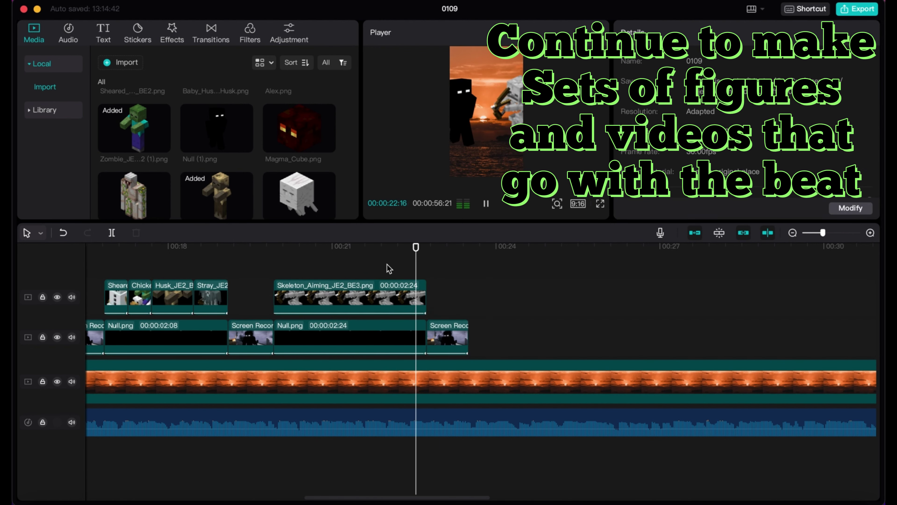
left_click_drag(426, 299, 421, 299)
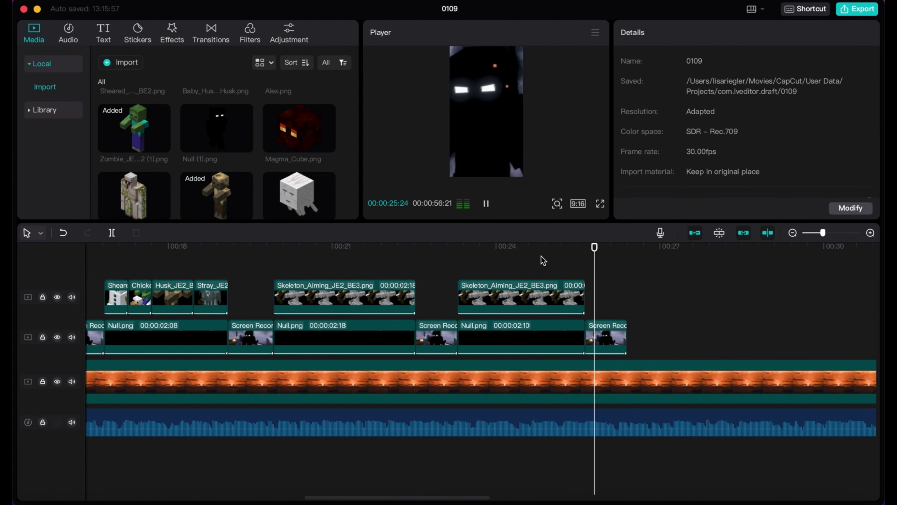
Replace the ninth battle's Skeleton with Cave_Spider_JE2_BE2.png and the tenth battle's Skeleton with Blaze_JE2.png
scroll(217, 159, "down", 10)
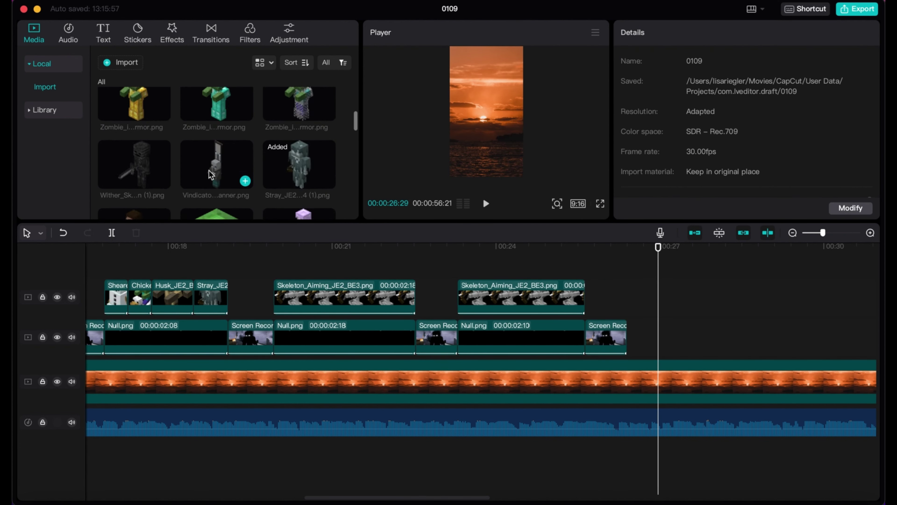
left_click_drag(217, 180, 491, 313)
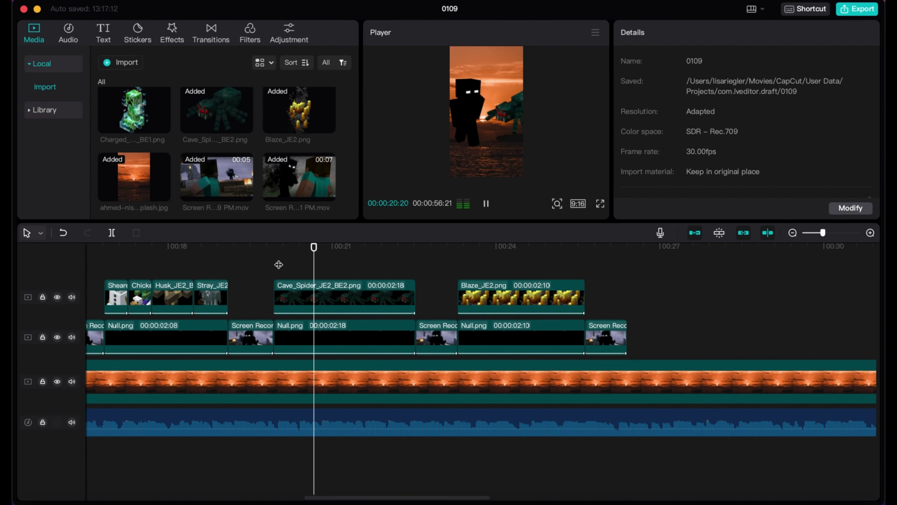
Paste two consecutive copies of the short Skeleton, Null.png and winner clip set after the Blaze battle's winner clip, checking the beat by playback
left_click(431, 345)
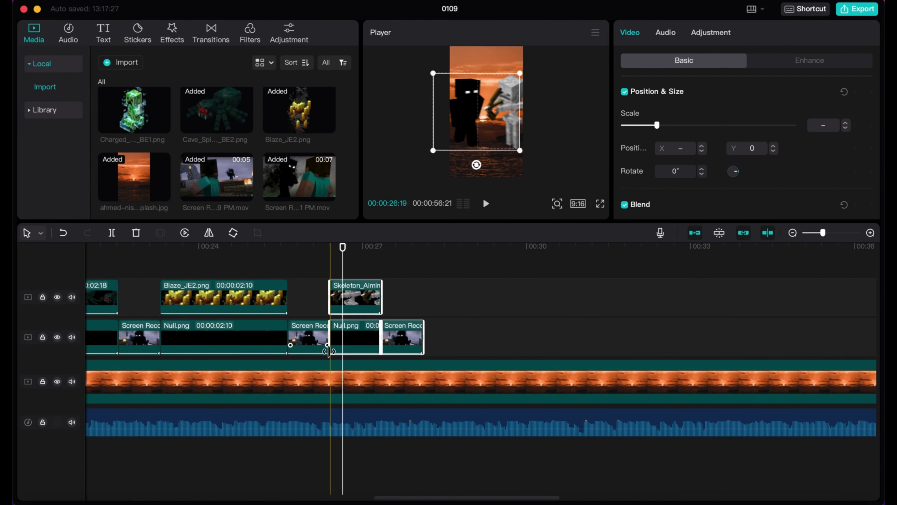
left_click(325, 334)
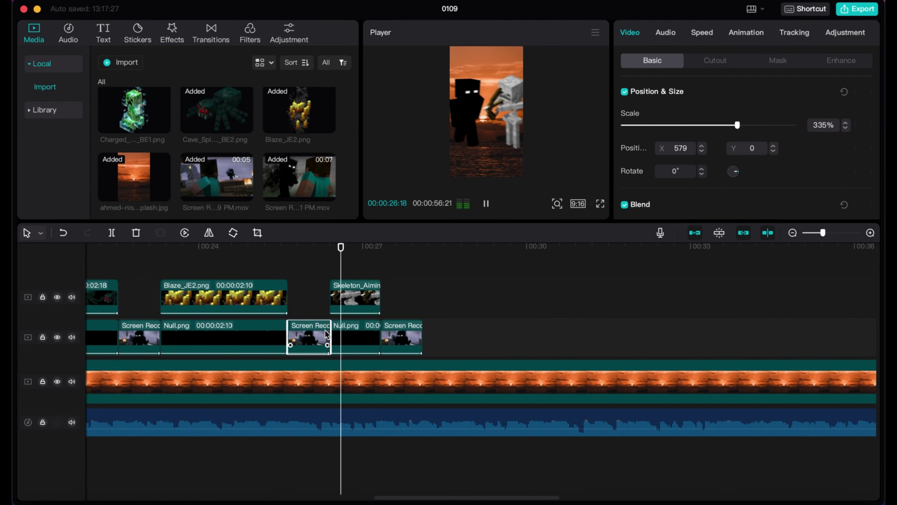
left_click(419, 336)
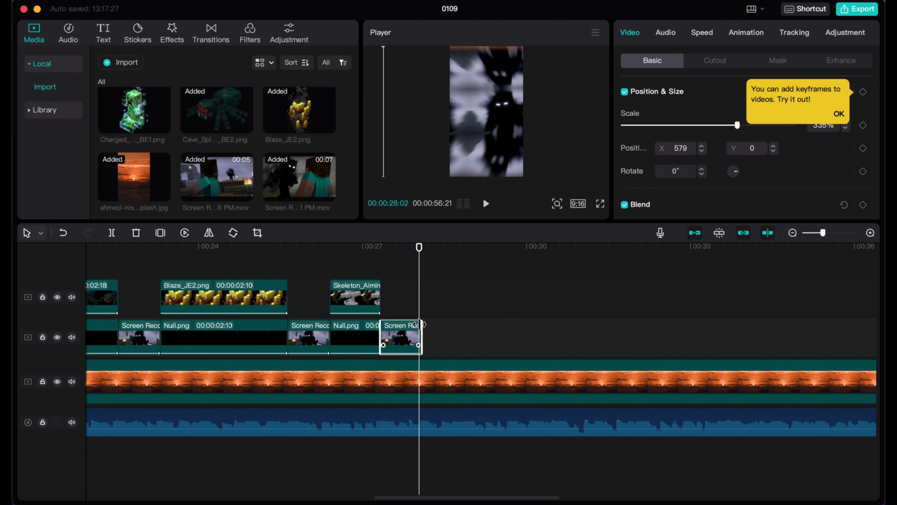
key("super+v")
key("space")
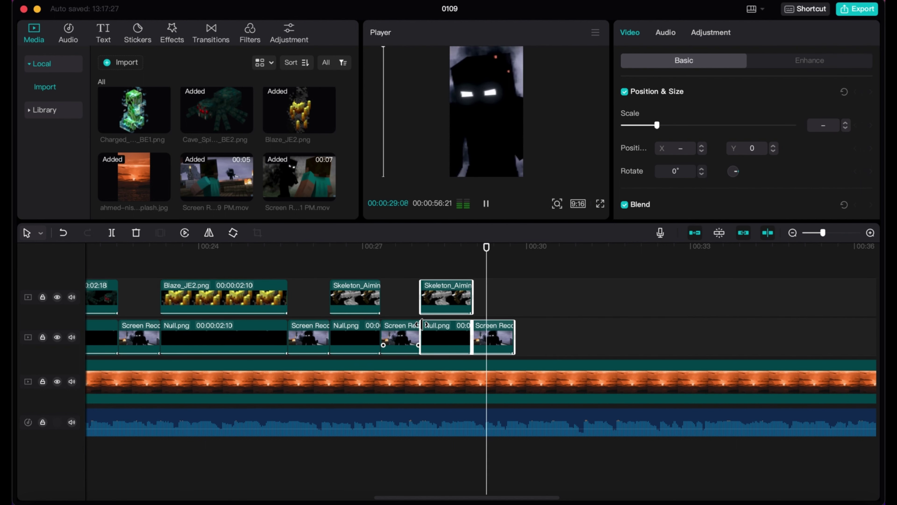
Shorten the second and third short sets' winner clips to the beat, pasting another Skeleton, Null.png and winner clip set after each
left_click_drag(515, 335, 504, 332)
key("super+v")
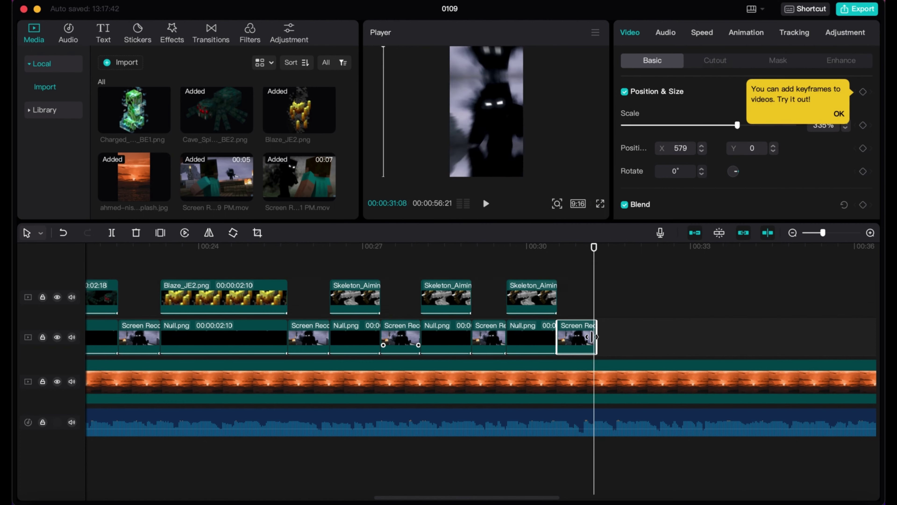
left_click_drag(596, 333, 593, 334)
key("super+v")
left_click_drag(617, 320, 617, 375)
Trim the fourth and fifth short sets' winner clips slightly, paste a further battle set after each and play them back
left_click_drag(686, 334, 680, 333)
key("super+v")
key("space")
left_click_drag(776, 334, 769, 334)
key("super+v")
key("space")
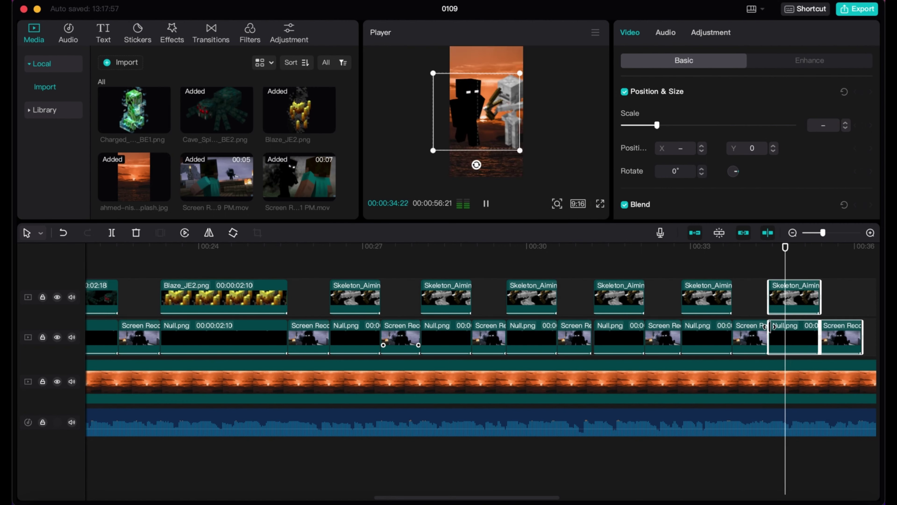
Trim the sixth short set's winner clip, paste a seventh Skeleton, Null.png and winner clip set after it and play it back
scroll(769, 334, "right", 5)
left_click_drag(569, 333, 561, 334)
key("super+v")
key("space")
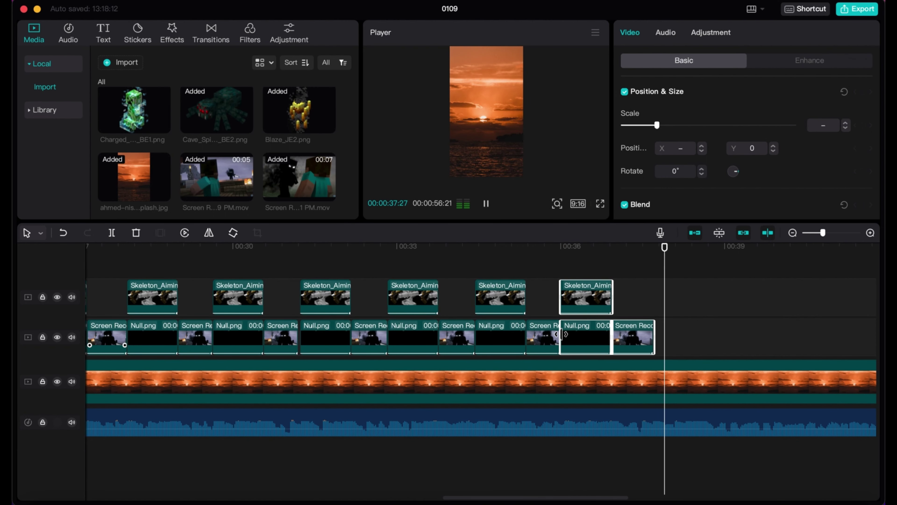
Move the last short set's winner clip further along and extend its Skeleton and Null.png clips to matching lengths of 00:00:02:13
left_click_drag(613, 293, 673, 292)
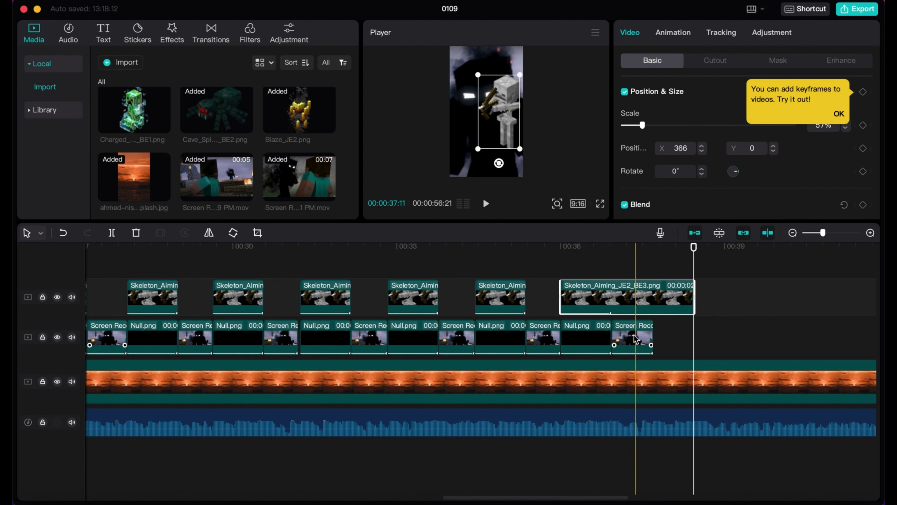
left_click(608, 335)
left_click_drag(641, 339, 727, 339)
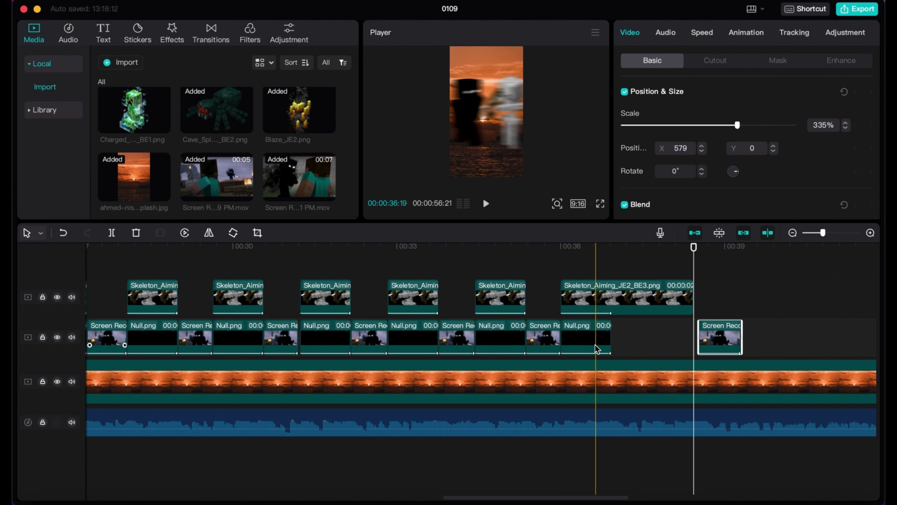
left_click_drag(597, 338, 710, 336)
left_click(641, 277)
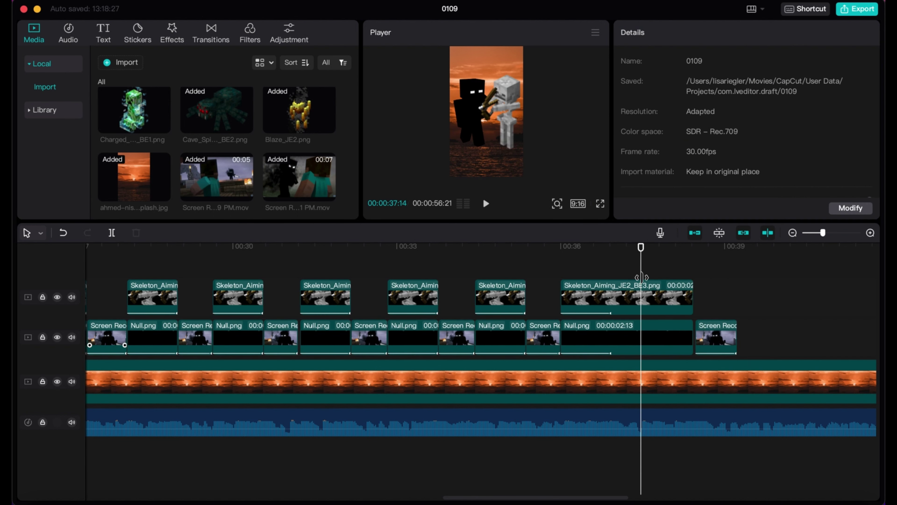
Play back the lengthened Skeleton battle and place its winner clip directly against the end of Null.png
left_click(657, 299)
left_click(674, 32)
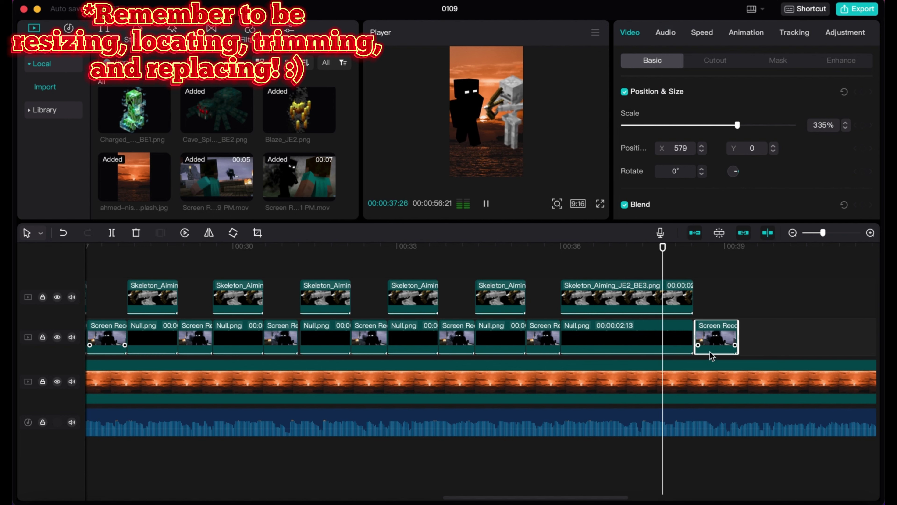
left_click_drag(710, 351, 709, 339)
left_click(603, 293)
key("space")
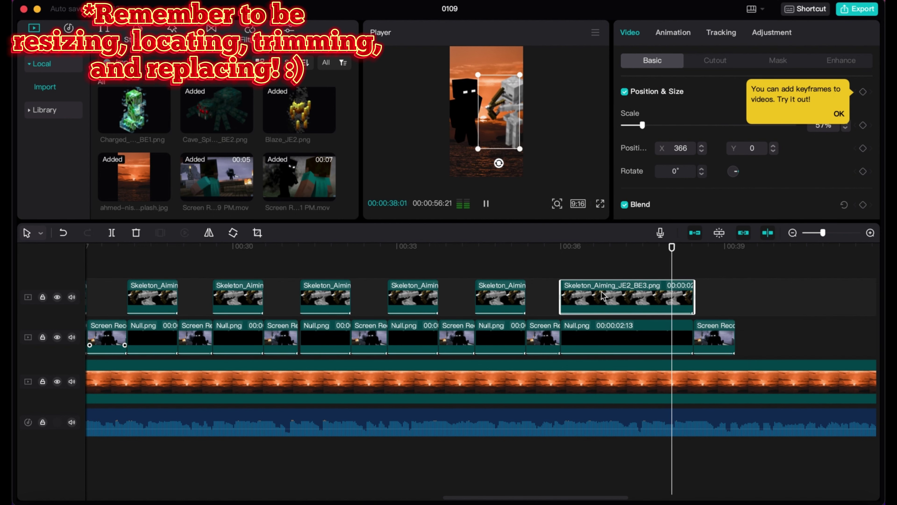
Replace the lengthened Skeleton clip with the Charged Creeper image and the second short Skeleton clip with the Drowned image
left_click_drag(134, 179, 457, 295)
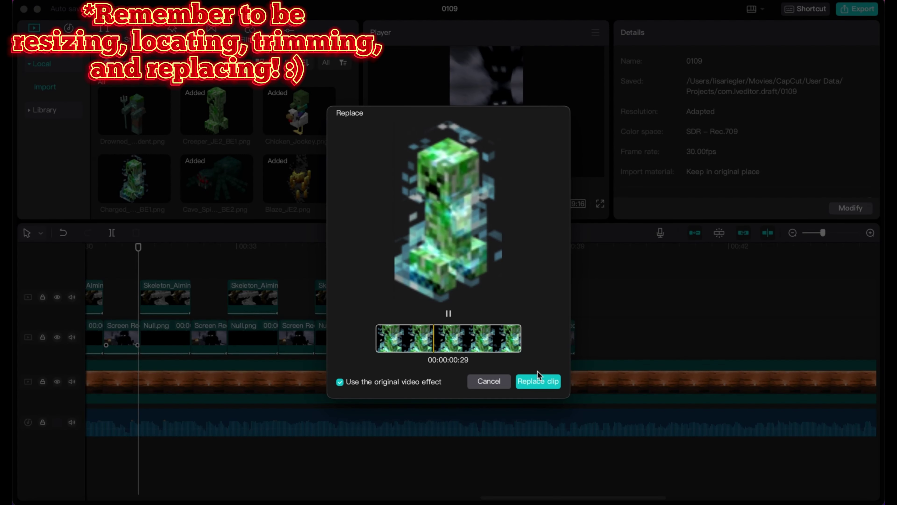
left_click(537, 379)
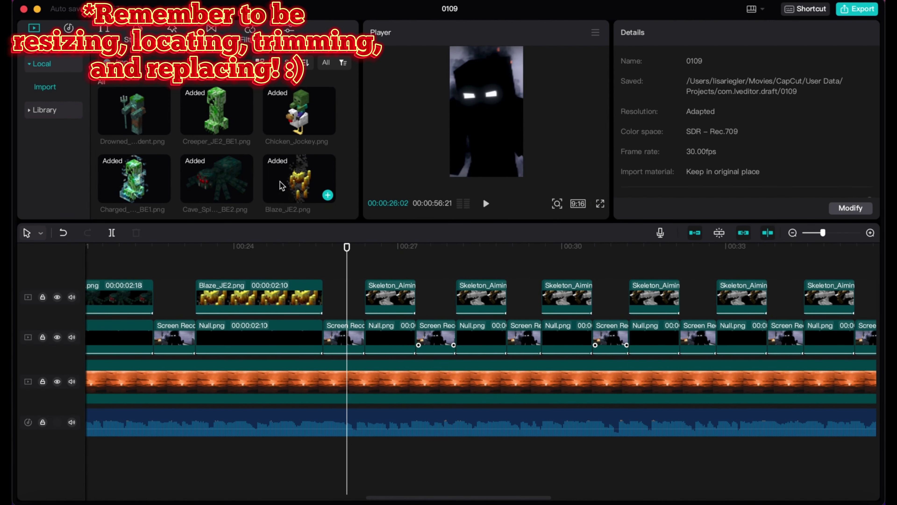
scroll(217, 152, "up", 5)
scroll(217, 152, "down", 2)
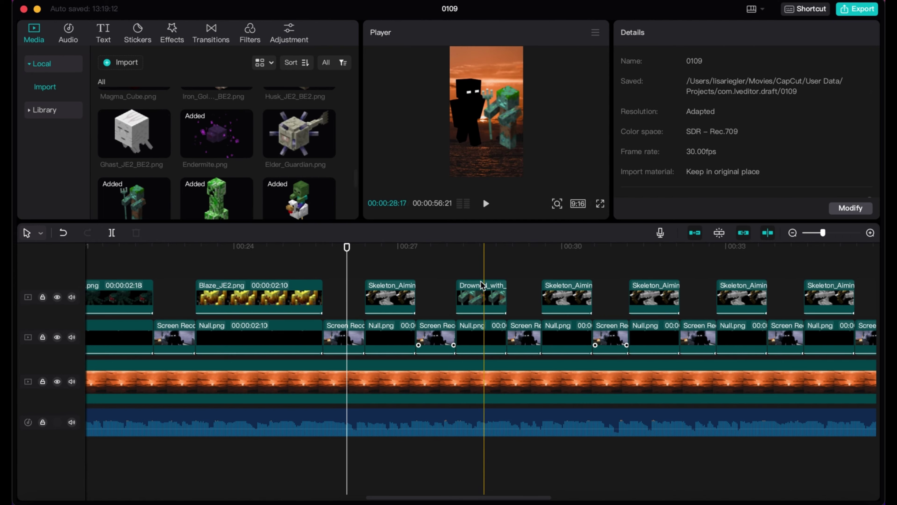
Replace the remaining short Skeleton clips with Piglin, Wither Skeleton, Shulker, Elder Guardian and Ravager images, and play back the Ravager battle
left_click(481, 297)
scroll(273, 166, "up", 3)
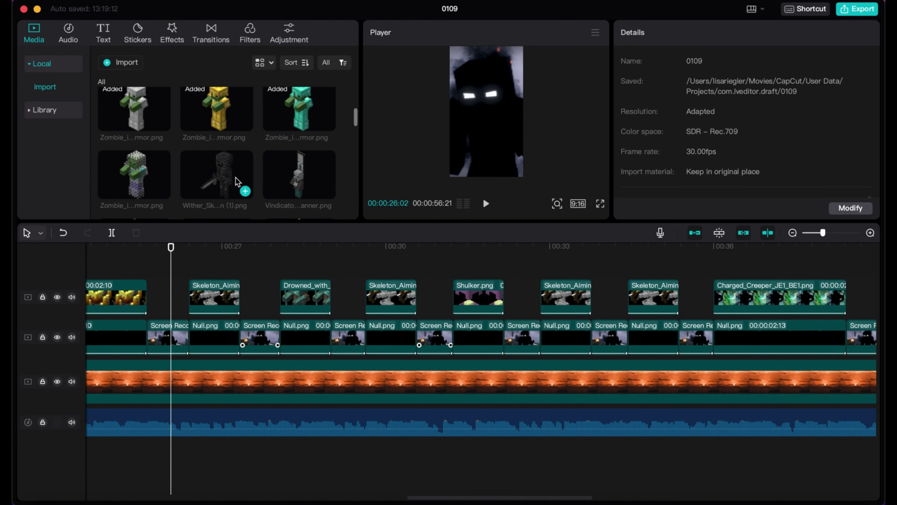
scroll(319, 144, "up", 3)
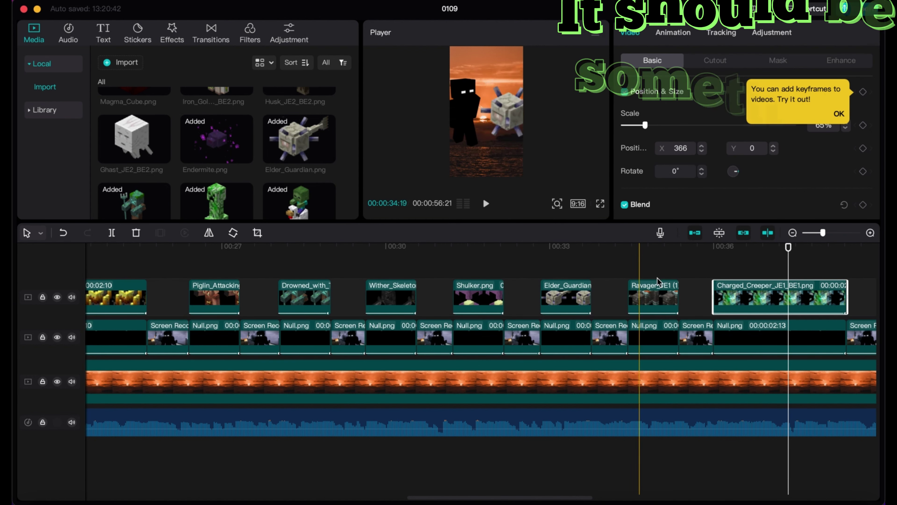
left_click(653, 274)
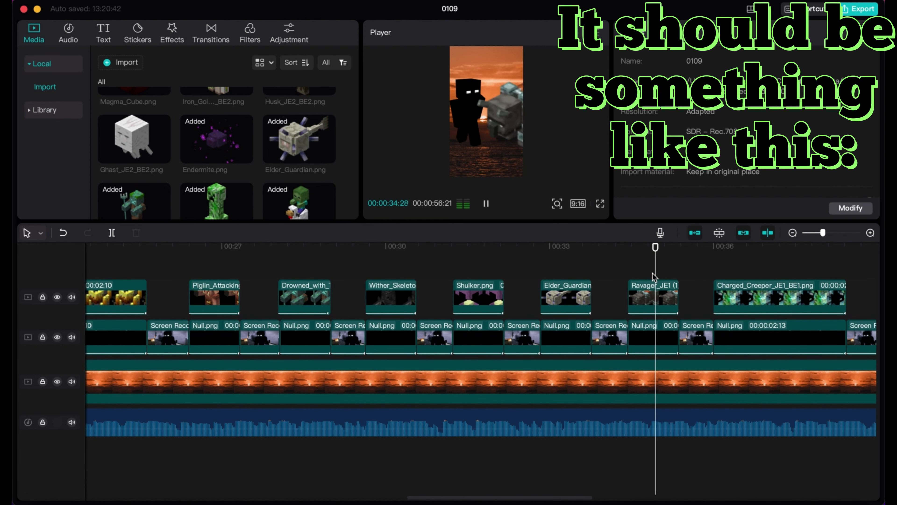
key("space")
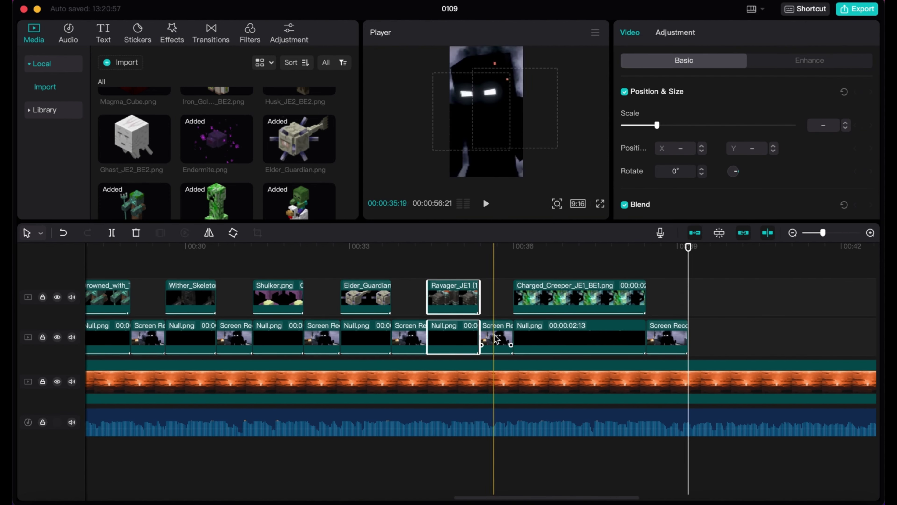
Paste six consecutive Ravager, Null.png and winner clip sets after the Charged Creeper battle's winner clip, checking the beat by playback
key("ctrl+v")
scroll(258, 109, "down", 5)
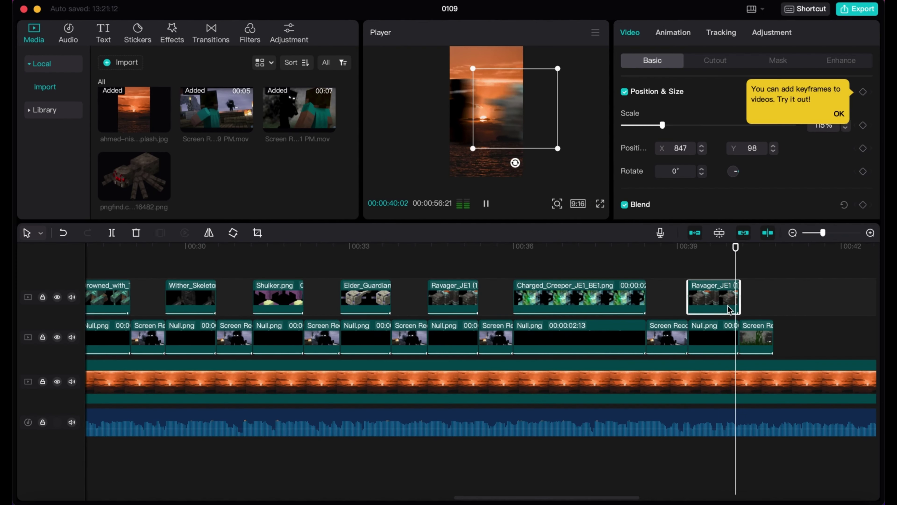
key("ctrl+v")
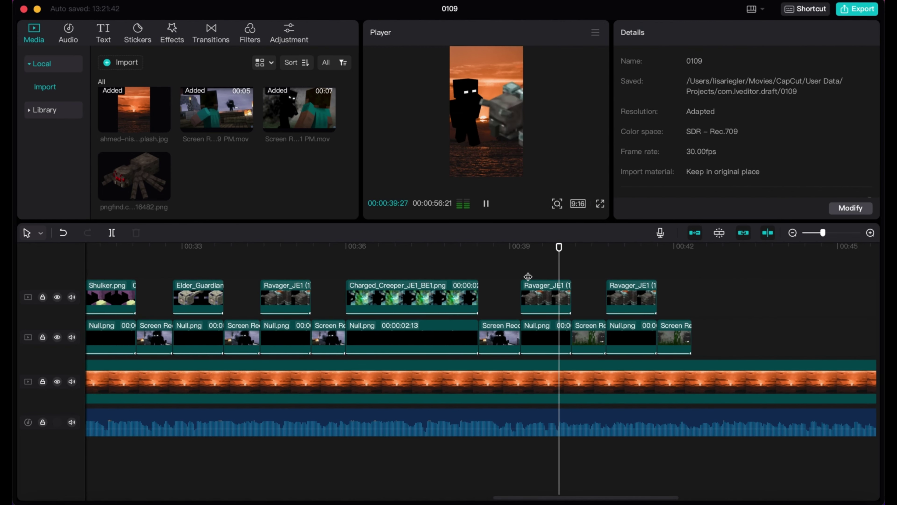
key("ctrl+v")
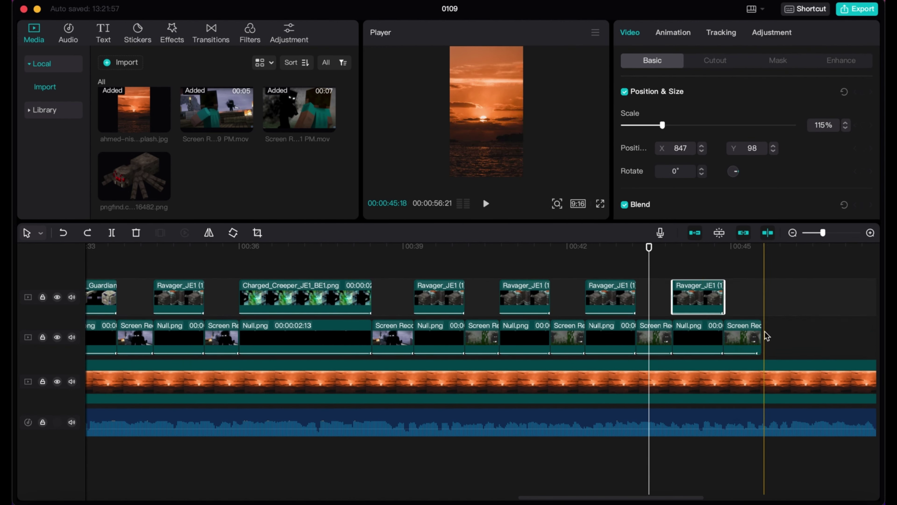
key("space")
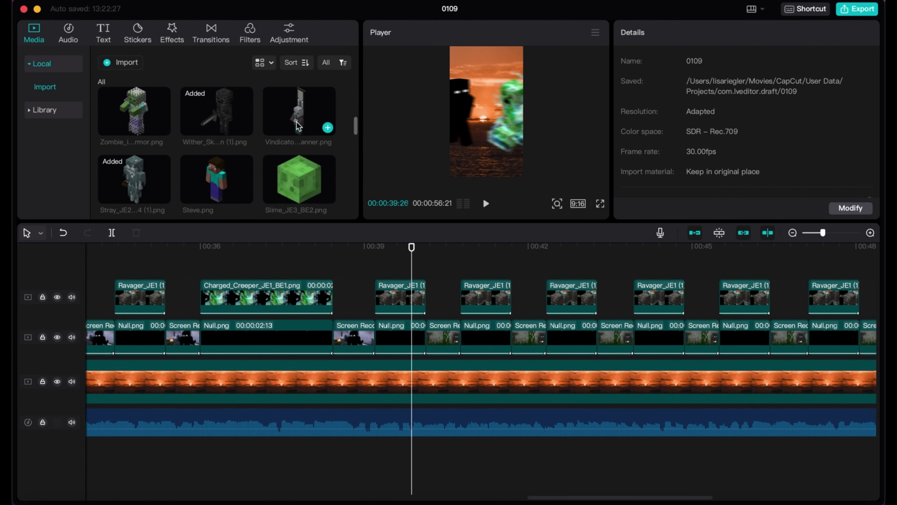
Replace the first pasted Ravager clip with the Vindicator image and the second with the Slime image, keeping the original video effect
left_click_drag(298, 113, 400, 299)
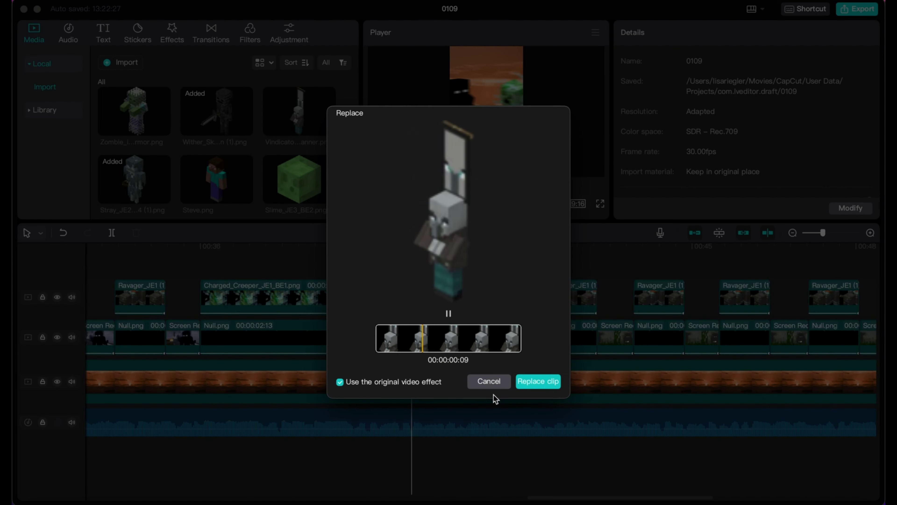
left_click(538, 381)
scroll(300, 172, "down", 1)
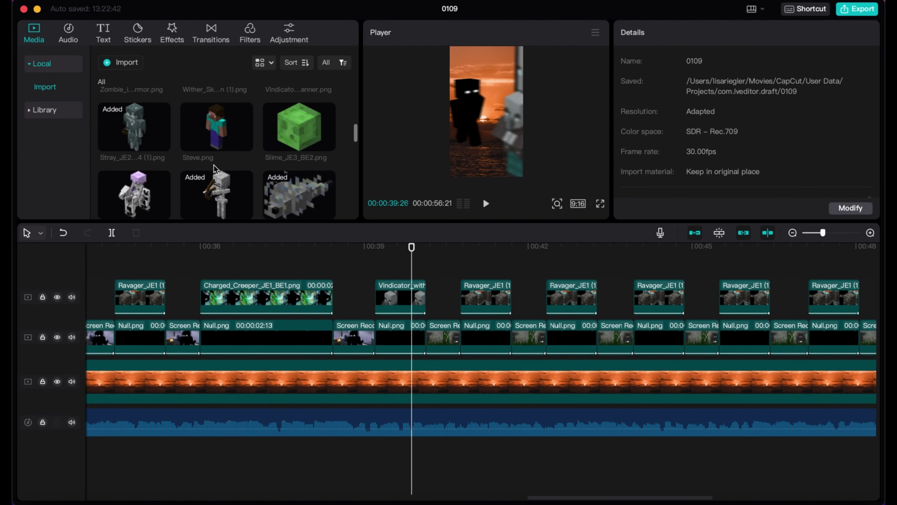
scroll(361, 247, "right", 5)
left_click_drag(258, 305, 259, 305)
left_click(537, 379)
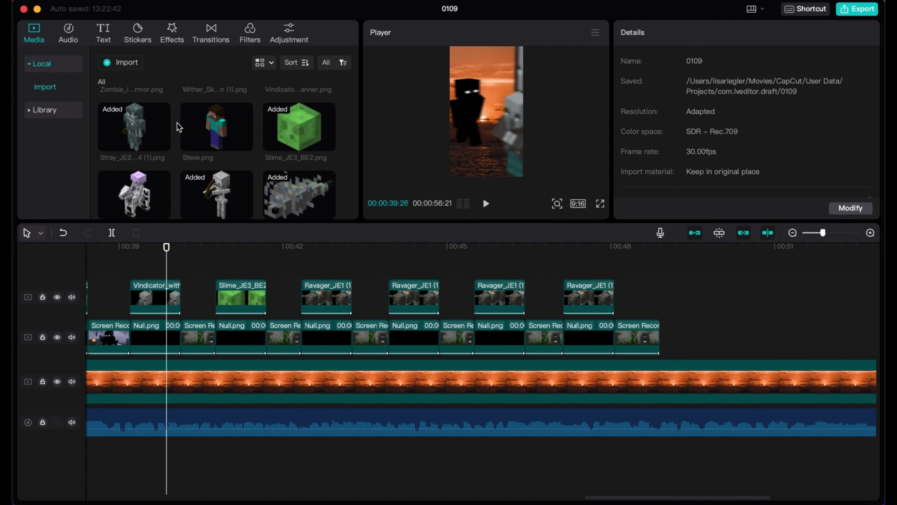
Replace the third pasted Ravager clip and the Vindicator clip with the Iron Golem image, keeping the original video effect
scroll(187, 129, "down", 1)
left_click_drag(152, 182, 248, 202)
scroll(250, 204, "down", 4)
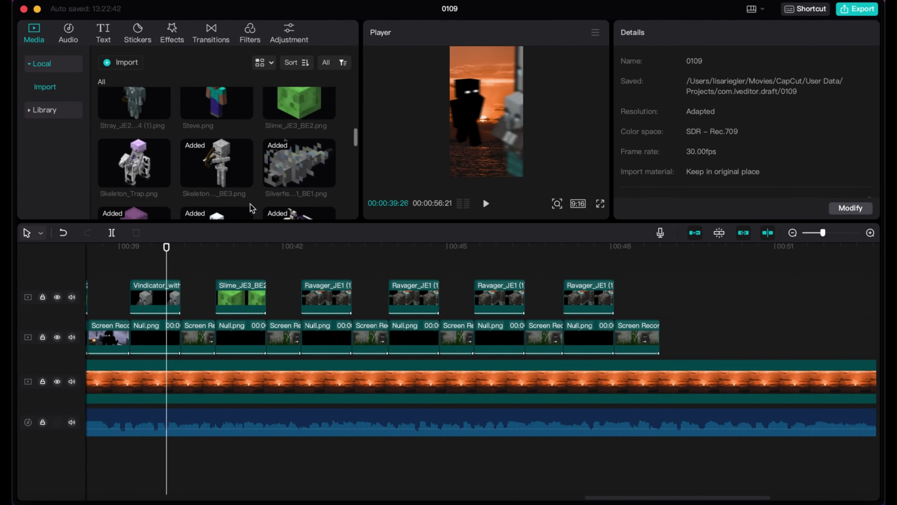
scroll(249, 254, "left", 2)
scroll(248, 164, "down", 1)
scroll(250, 169, "down", 3)
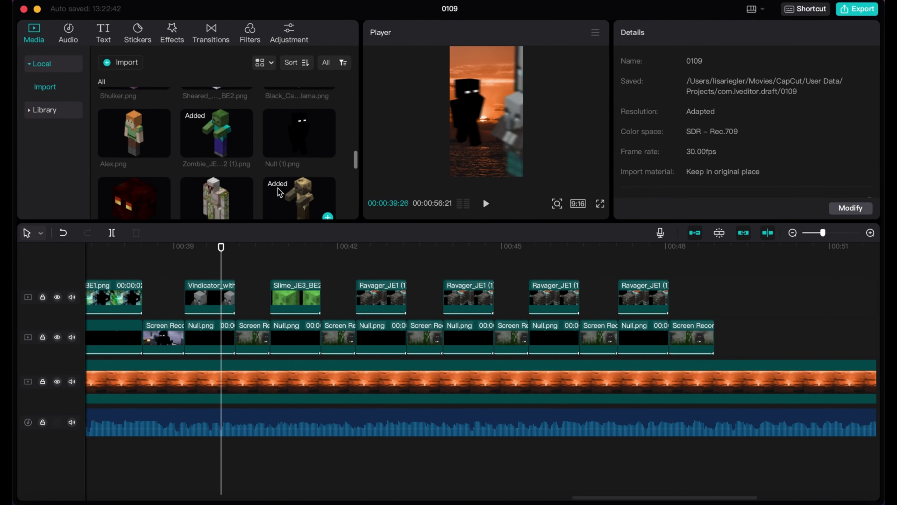
left_click_drag(369, 295, 369, 295)
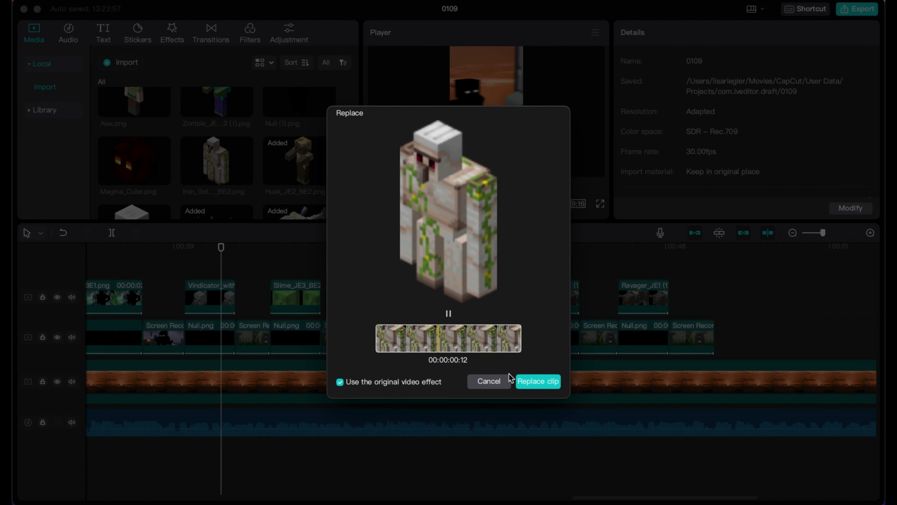
left_click(537, 379)
left_click_drag(286, 258, 300, 297)
left_click(548, 385)
Replace the second Iron Golem clip with Magma_Cube.png and the Slime clip with Ghast_JE2_BE2.png
scroll(301, 156, "down", 2)
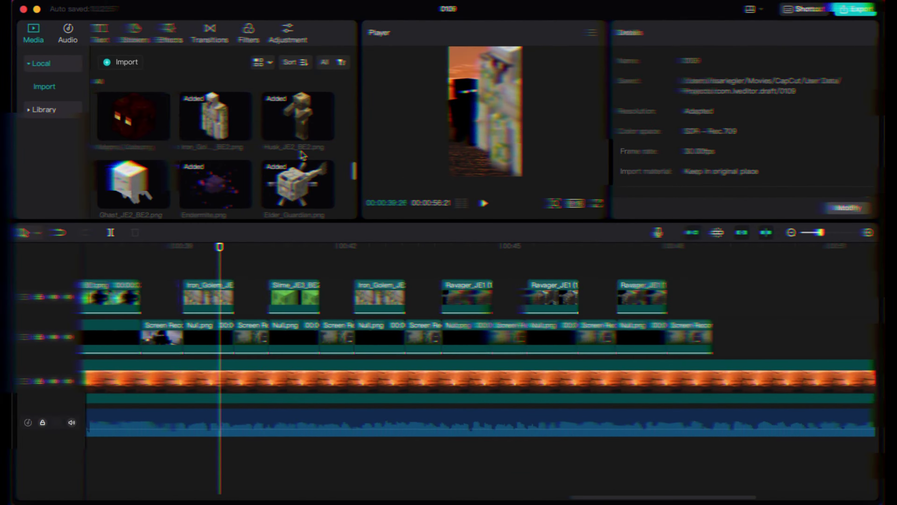
left_click_drag(134, 112, 399, 299)
left_click(537, 381)
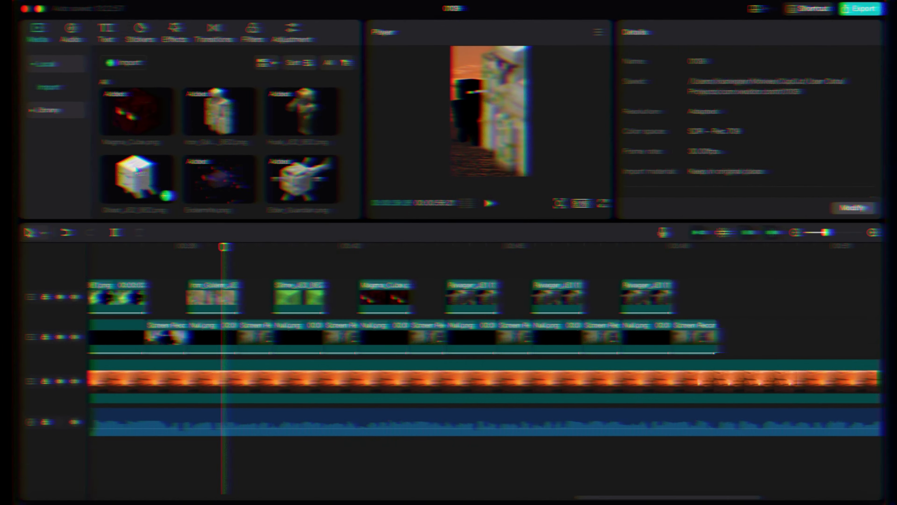
left_click_drag(130, 178, 299, 297)
left_click(536, 381)
Replace the Magma Cube clip with Skeleton_Trap.png and the following two Ravager clips with the PngItem wither and Ender Dragon images
scroll(267, 193, "down", 5)
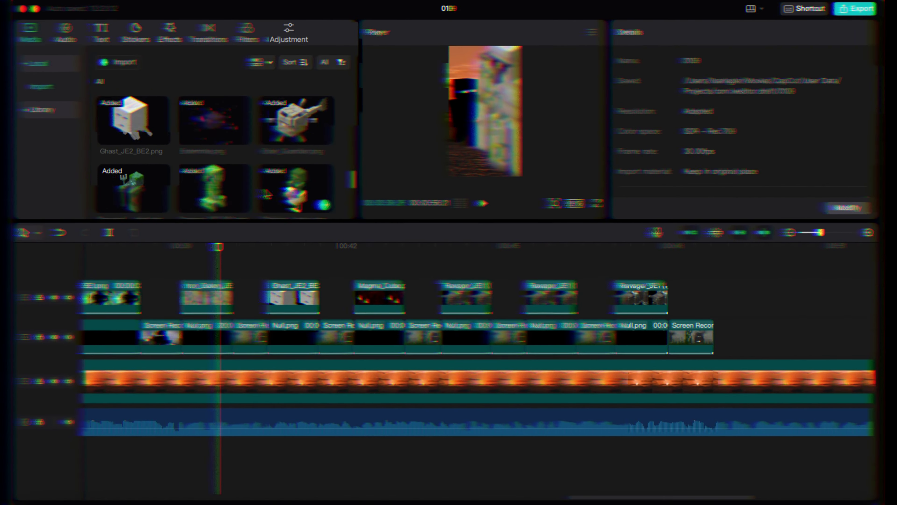
scroll(267, 194, "down", 10)
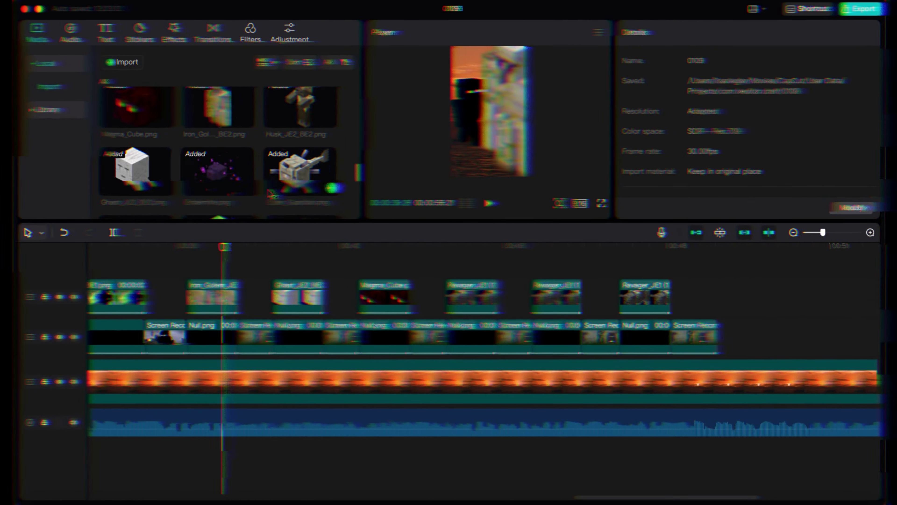
scroll(267, 193, "down", 10)
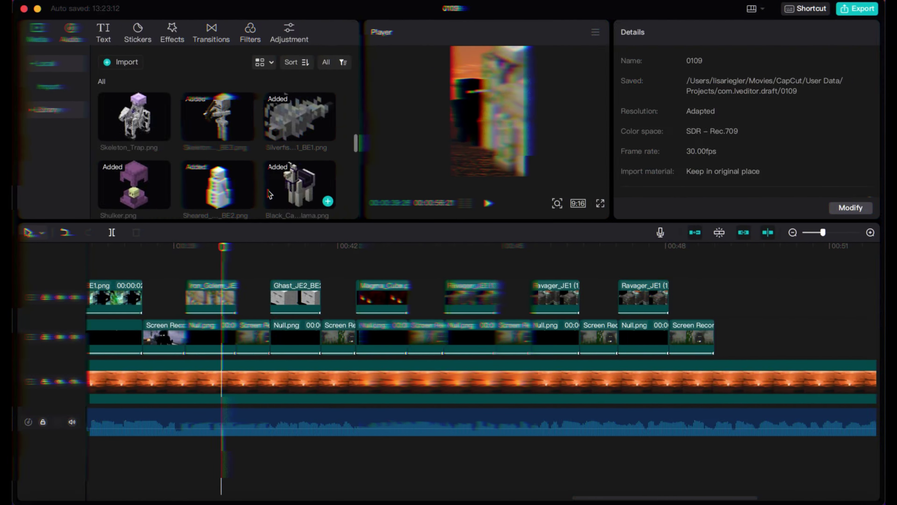
scroll(271, 194, "down", 10)
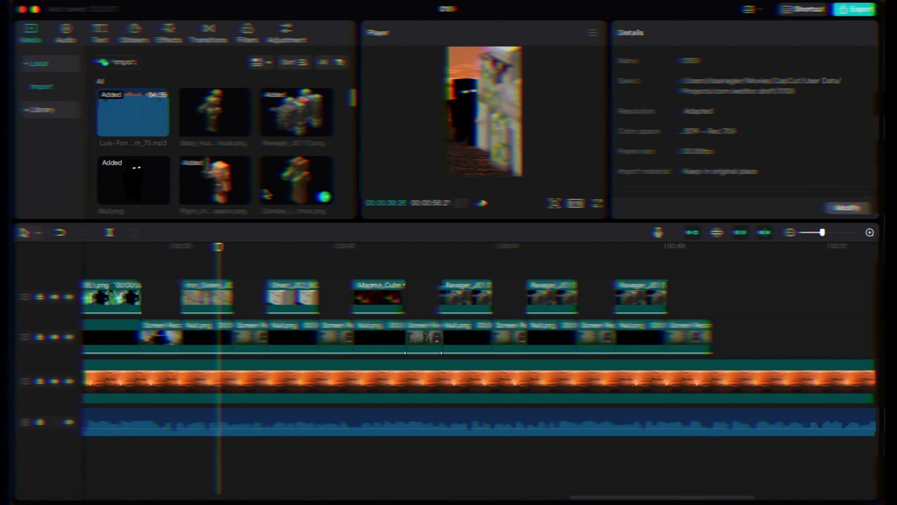
scroll(249, 165, "up", 10)
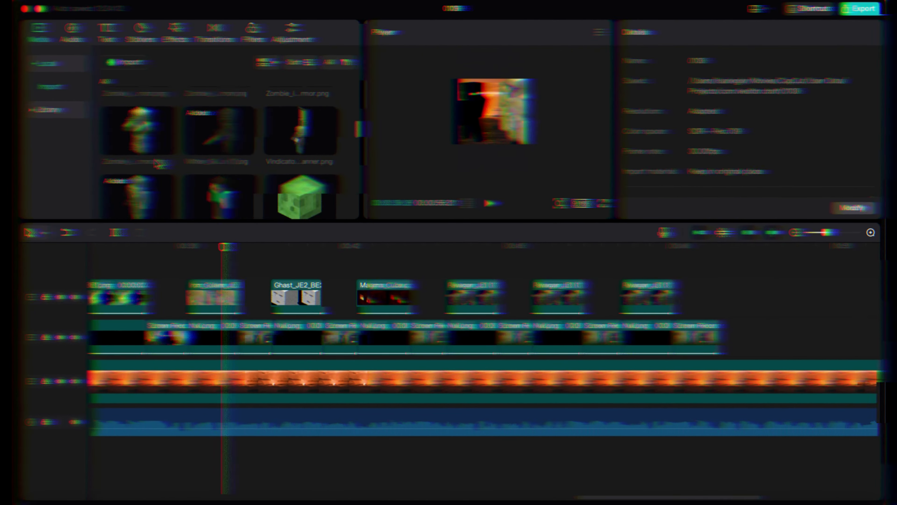
scroll(307, 147, "down", 3)
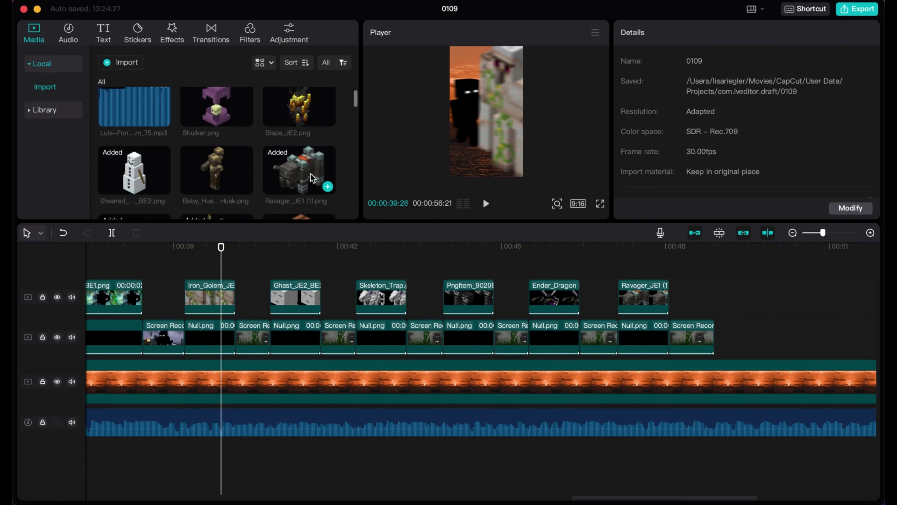
Search Downloads for "steve", import the Steve image and replace the last Ravager clip with it
left_click(120, 62)
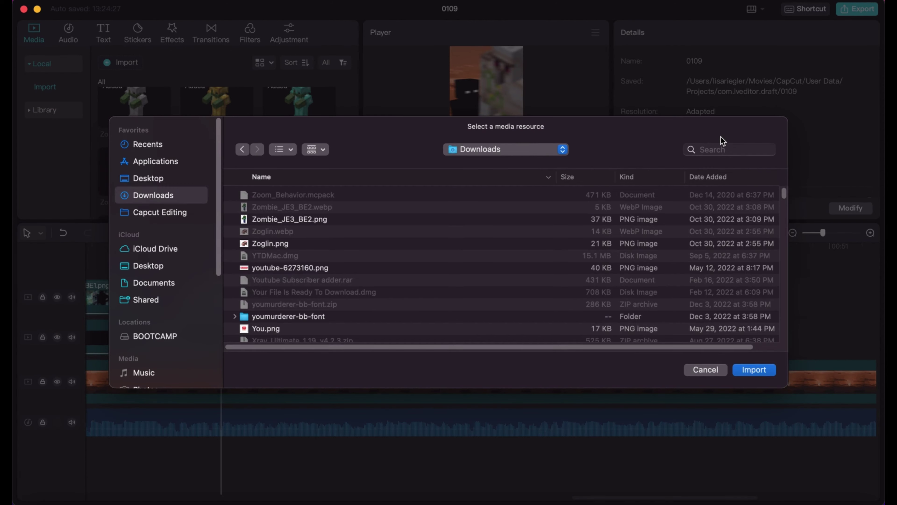
left_click(717, 150)
type("steve")
key("Return")
double_click(288, 214)
scroll(280, 192, "down", 3)
left_click_drag(217, 104, 650, 304)
left_click(526, 324)
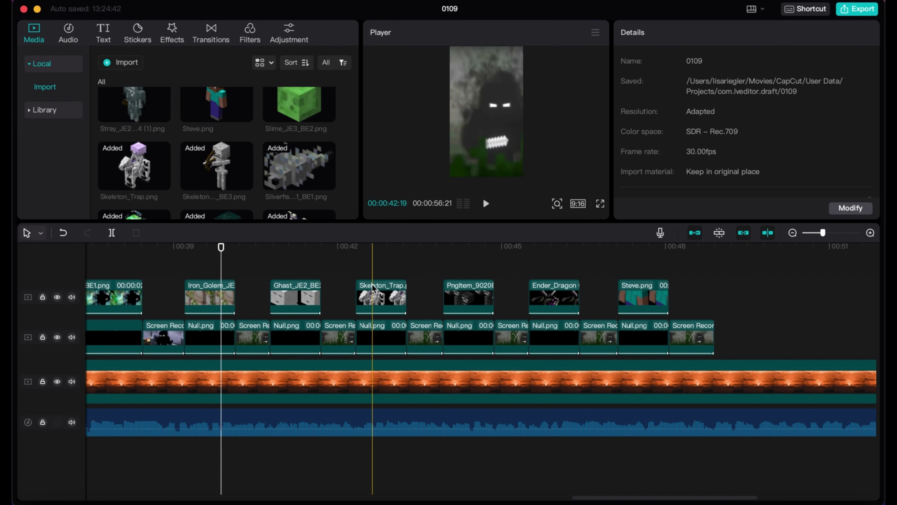
Scale the Iron Golem clip down to 61% so it fits beside Null
scroll(269, 268, "left", 2)
left_click(221, 270)
key("space")
left_click(236, 293)
left_click_drag(669, 125, 644, 125)
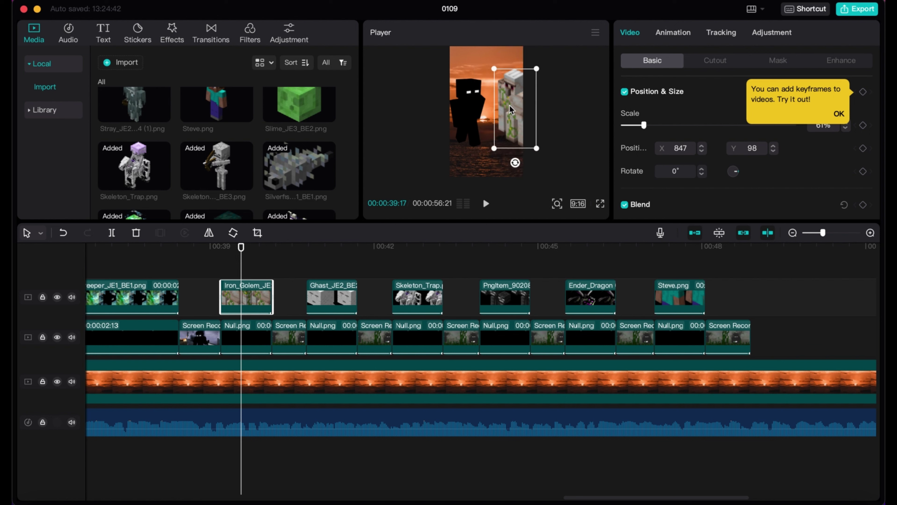
Shrink the Ghast and Skeleton Trap images in the preview to fit beside Null
left_click(250, 266)
key("space")
left_click(503, 106)
left_click_drag(472, 52, 483, 67)
left_click(304, 270)
key("space")
left_click(502, 106)
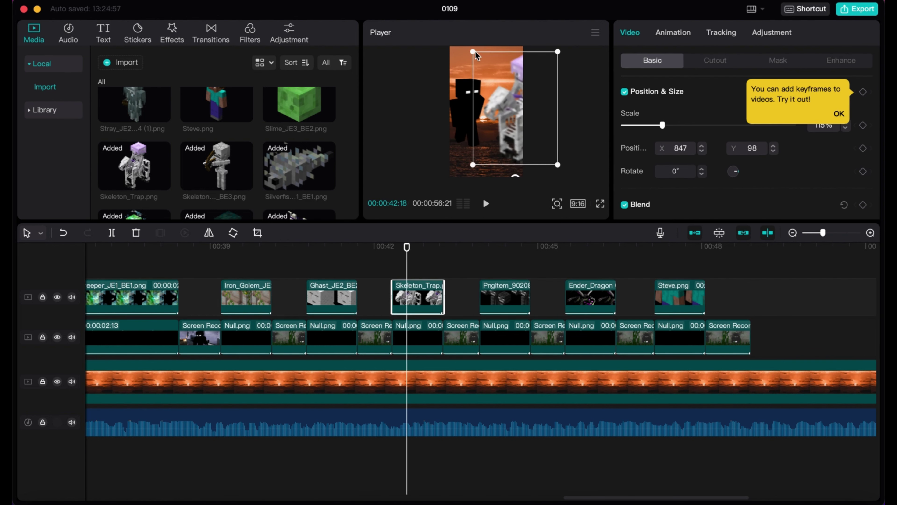
left_click_drag(500, 98, 491, 102)
Shrink the PngItem wither image in the preview to fit beside Null
left_click(380, 265)
key("space")
key("space")
left_click(501, 103)
left_click_drag(473, 59, 480, 69)
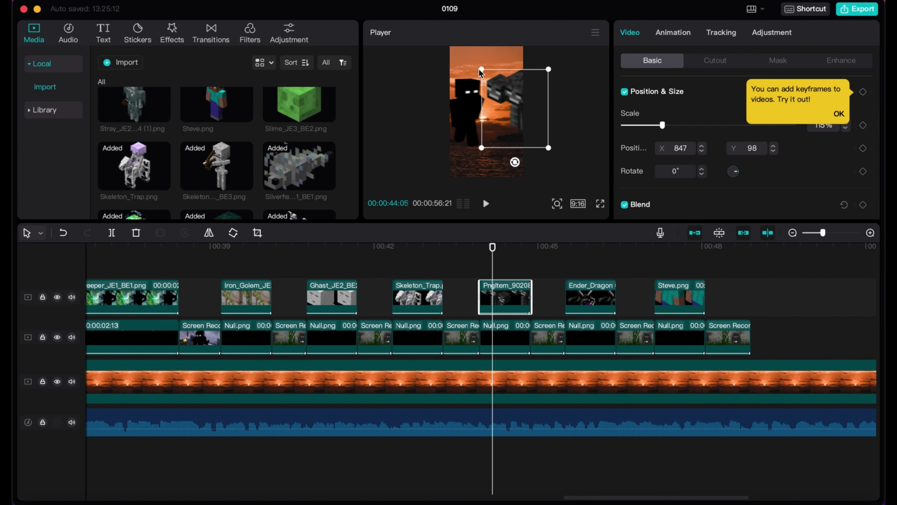
Shrink the Ender Dragon image to 71% and move it so it fits beside Null
left_click(473, 274)
key("space")
key("space")
left_click(505, 107)
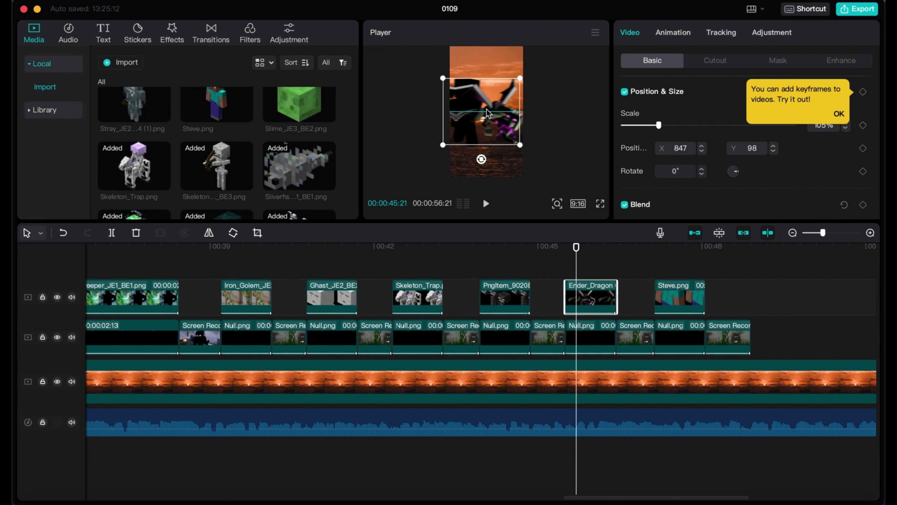
left_click_drag(486, 109, 506, 109)
left_click(559, 265)
key("space")
key("space")
left_click(505, 132)
left_click_drag(540, 78, 535, 82)
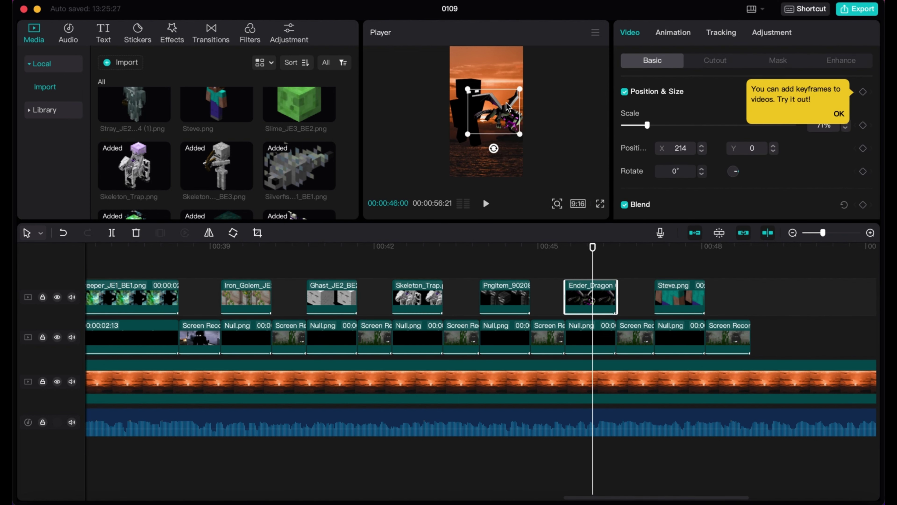
Scale the Steve image down to 61% and play back its fight with Null
left_click(687, 269)
left_click(513, 126)
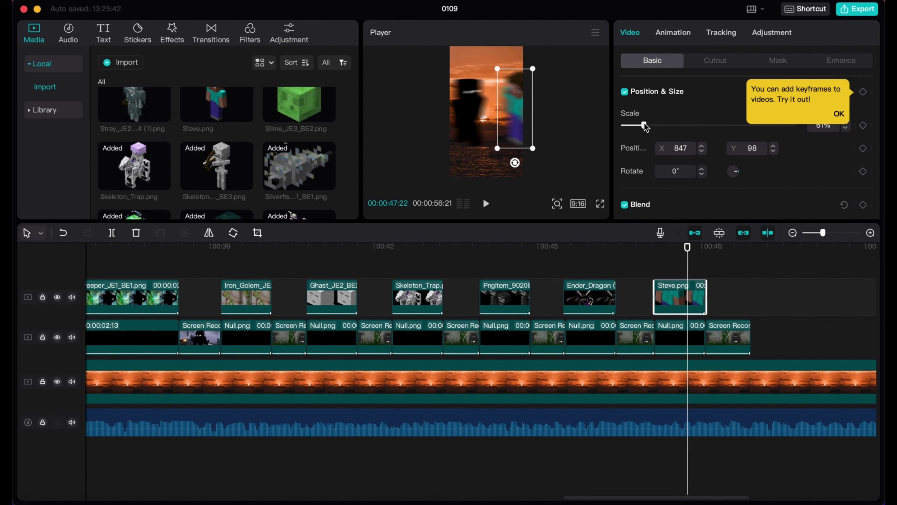
left_click(639, 259)
key("space")
key("space")
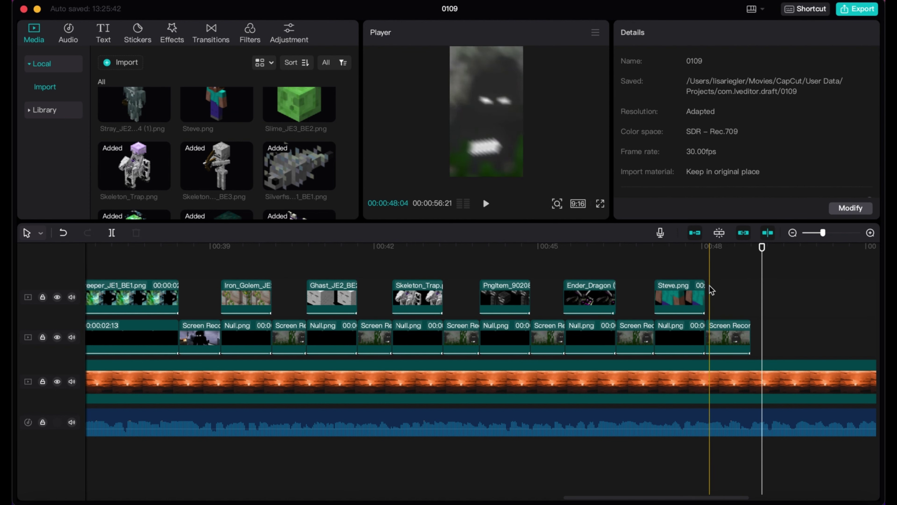
Paste another Ravager, Null and screen recording set at the end of the edit, then delete its trailing screen recording clip
scroll(710, 286, "right", 3)
scroll(291, 143, "up", 5)
key("super+v")
left_click(635, 308)
key("space")
key("space")
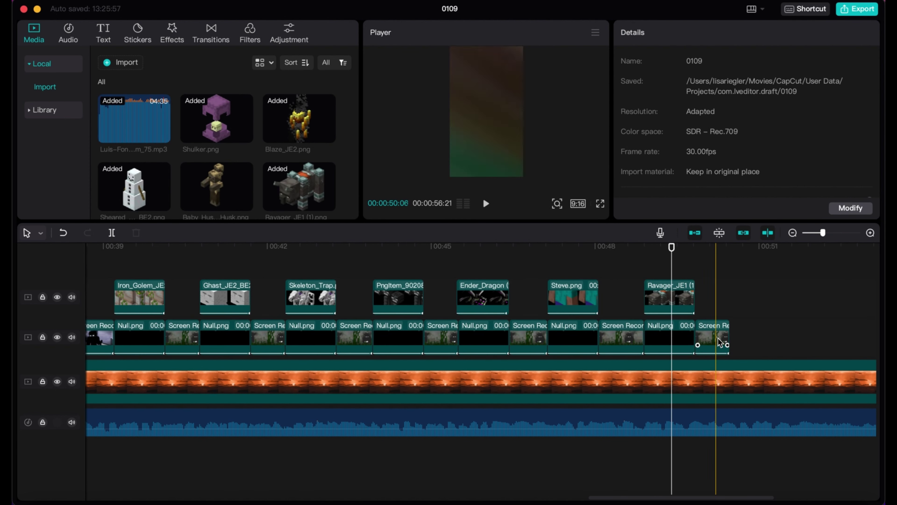
left_click_drag(715, 336, 785, 332)
key("BackSpace")
Extend the last Ravager clip and the Null clip below it to a duration of 00:00:05:18
left_click_drag(694, 301, 801, 301)
scroll(496, 311, "right", 8)
key("space")
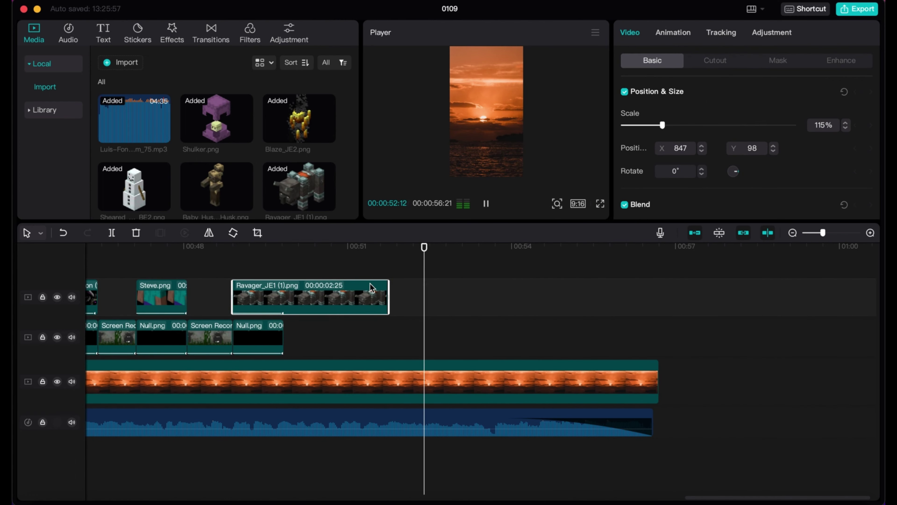
left_click_drag(433, 299, 538, 299)
left_click(258, 338)
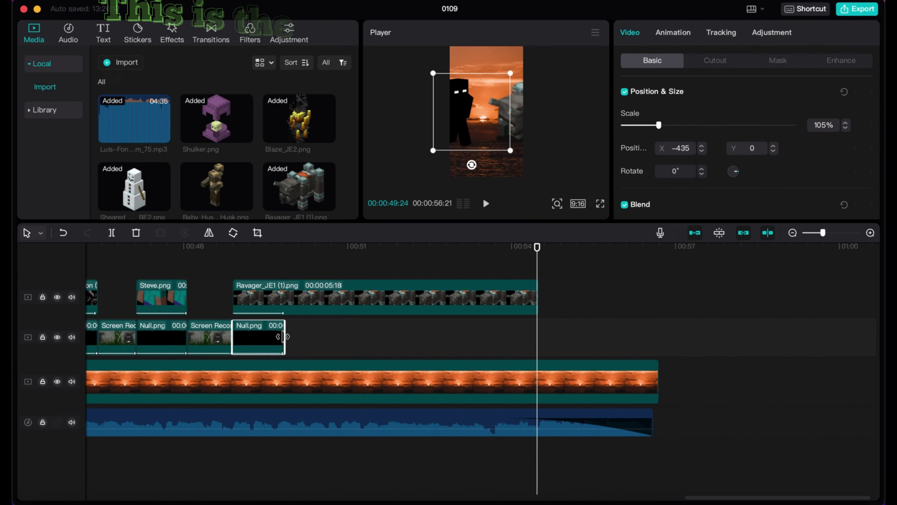
left_click_drag(283, 338, 540, 337)
Apply the Pendulum 2 combo animation to the lengthened final Null and Ravager clips and play them back
left_click(673, 33)
left_click(735, 104)
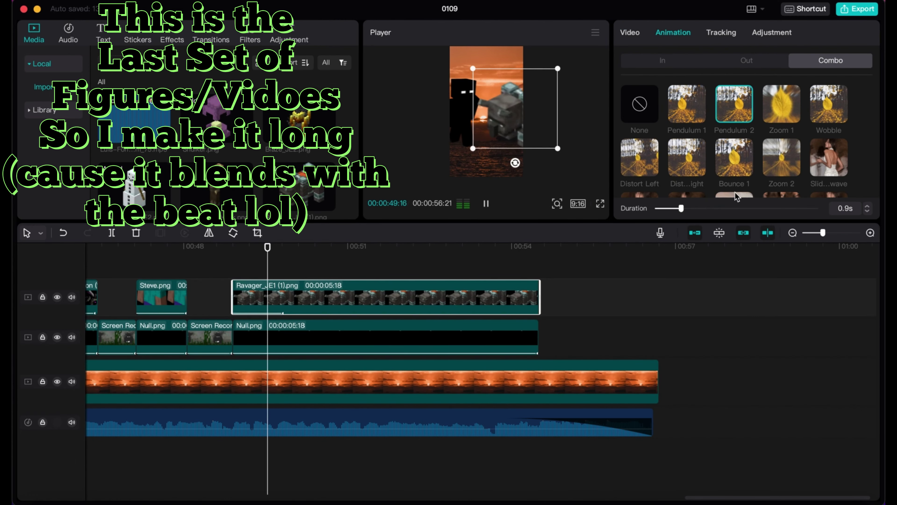
key("space")
Replace the long Ravager clip with the imported entity-303 image
scroll(249, 154, "down", 5)
left_click_drag(141, 175, 438, 297)
left_click(488, 308)
key("space")
left_click(387, 289)
Try to isolate one figure of the entity-303 image with a rotated Split mask
left_click(630, 33)
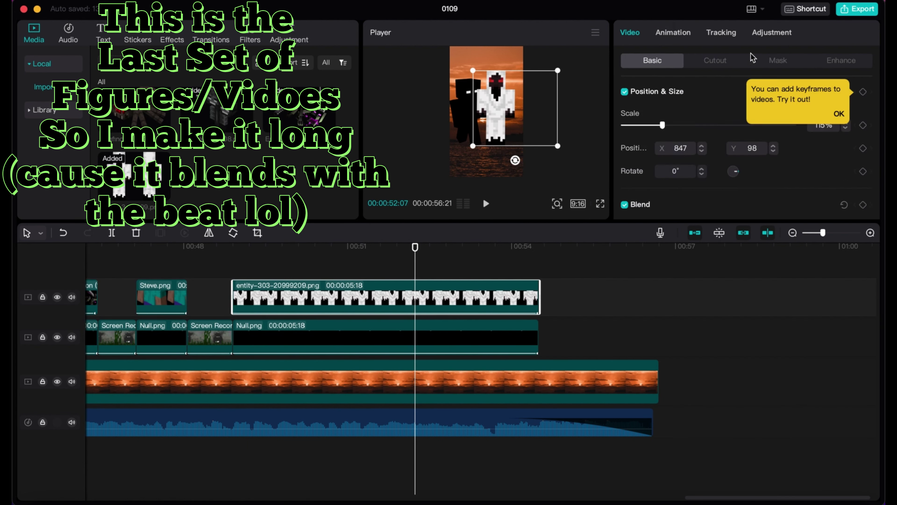
left_click(715, 60)
left_click(779, 60)
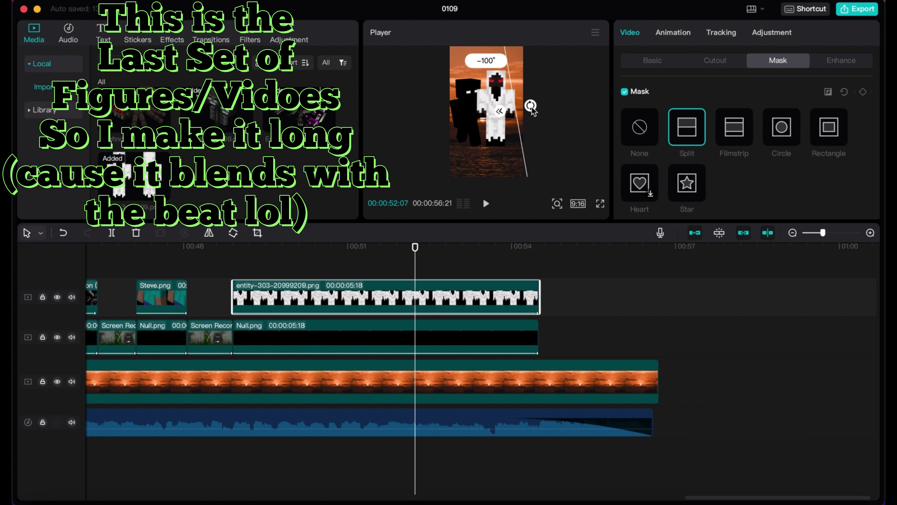
left_click(419, 265)
left_click(496, 109)
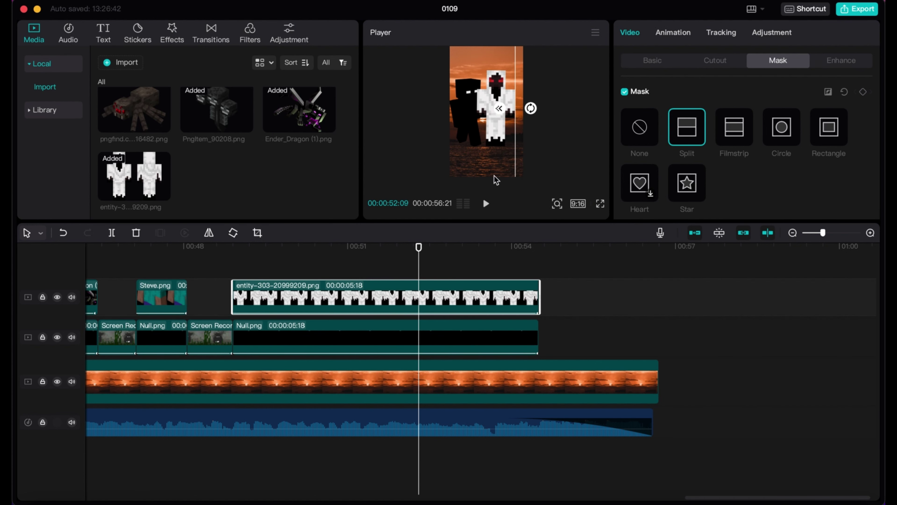
Move the entity-303 image beside Null to X 1133, Y 0, scale it to 107% and play it back
left_click(662, 58)
mouse_move(497, 108)
left_mouse_down()
mouse_move(473, 128)
mouse_move(510, 111)
left_mouse_up()
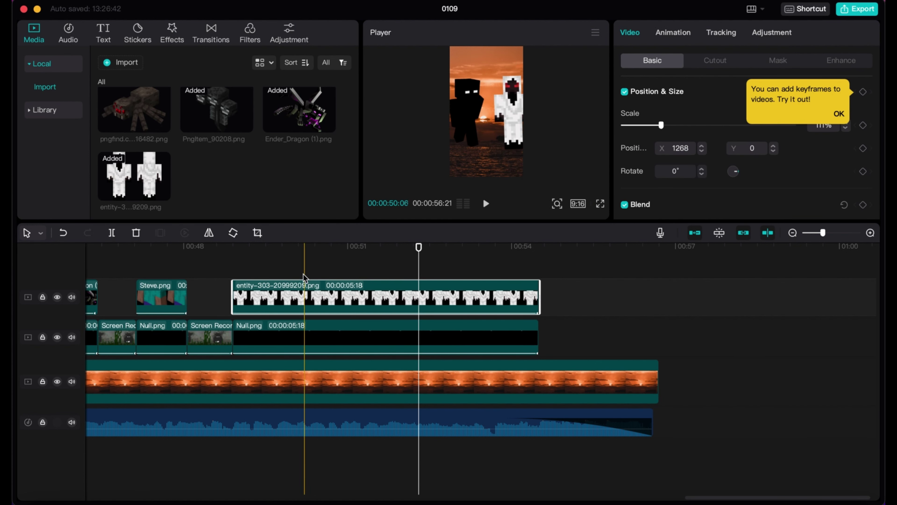
left_click(335, 269)
left_click(492, 84)
left_click(218, 269)
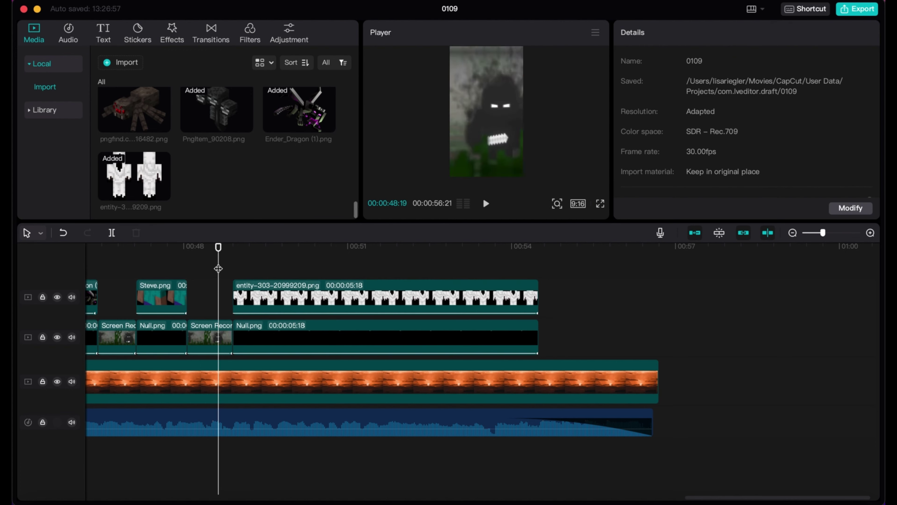
key("space")
left_click(521, 124)
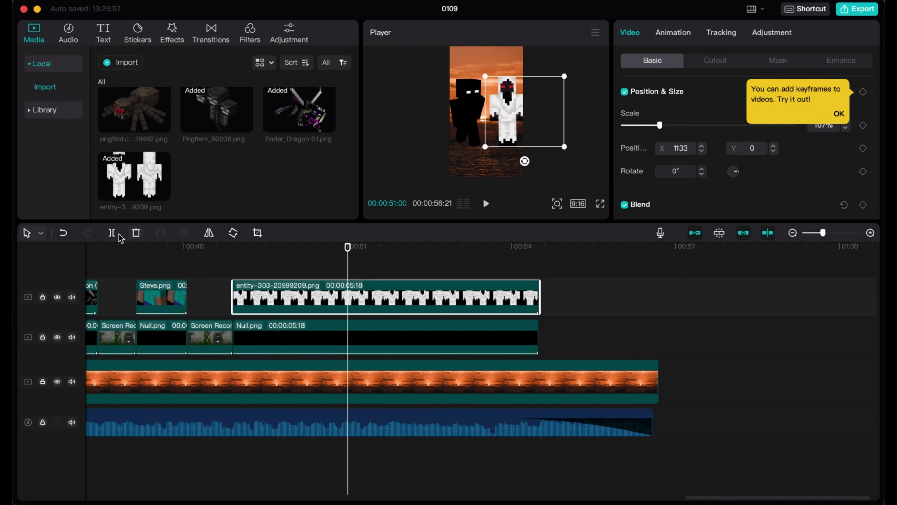
Crop the entity-303 image to its front-facing figure and turn off its mask
left_click(257, 232)
left_click_drag(587, 301, 444, 300)
left_click(709, 435)
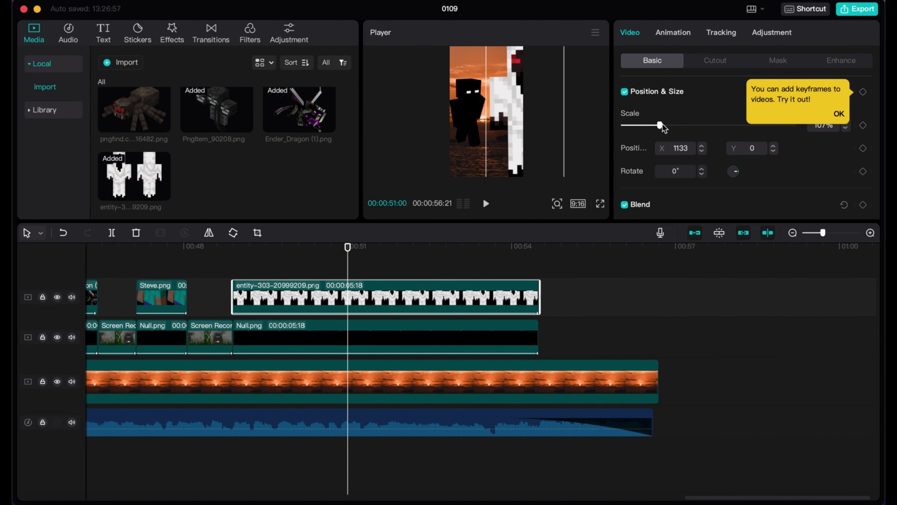
left_click(779, 60)
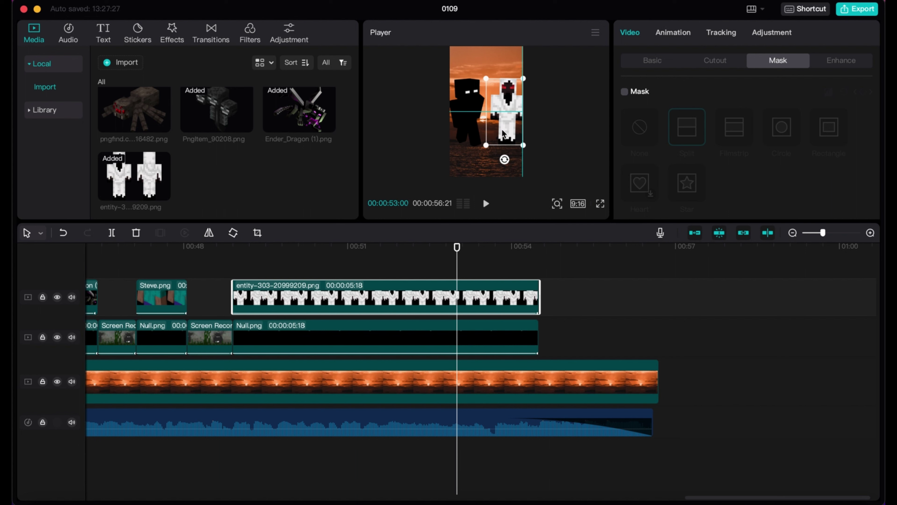
left_click(221, 254)
key("space")
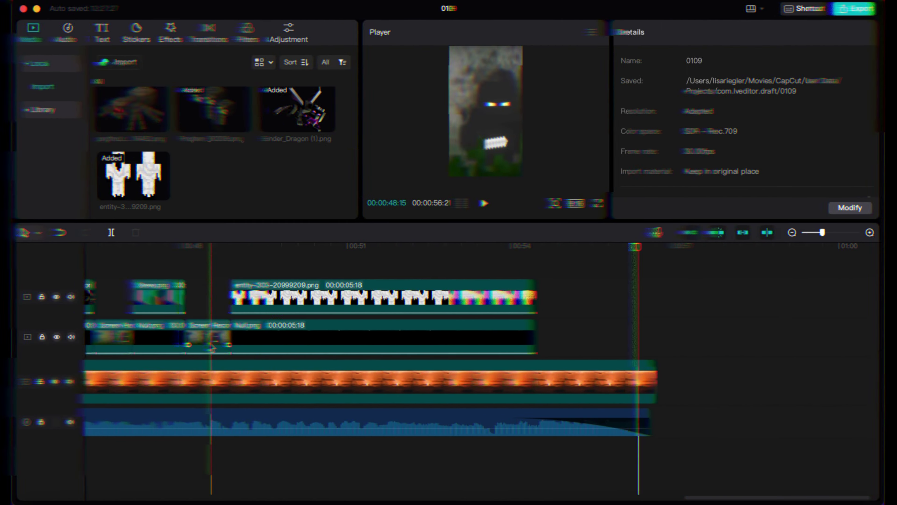
Copy the last Null winner recording to the end of the final fight, lengthen it and slow it to 0.6x speed
left_click(212, 348)
key("super+c")
left_click(536, 344)
key("super+v")
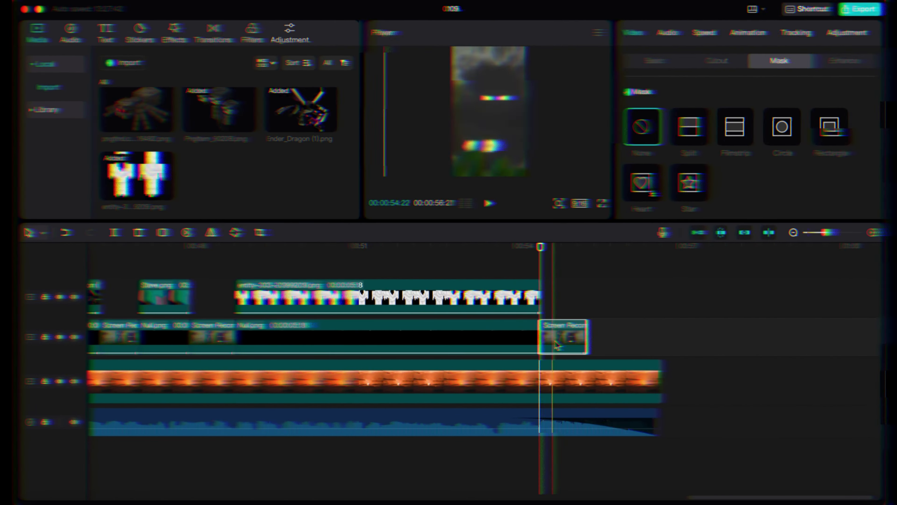
left_click_drag(582, 345, 607, 341)
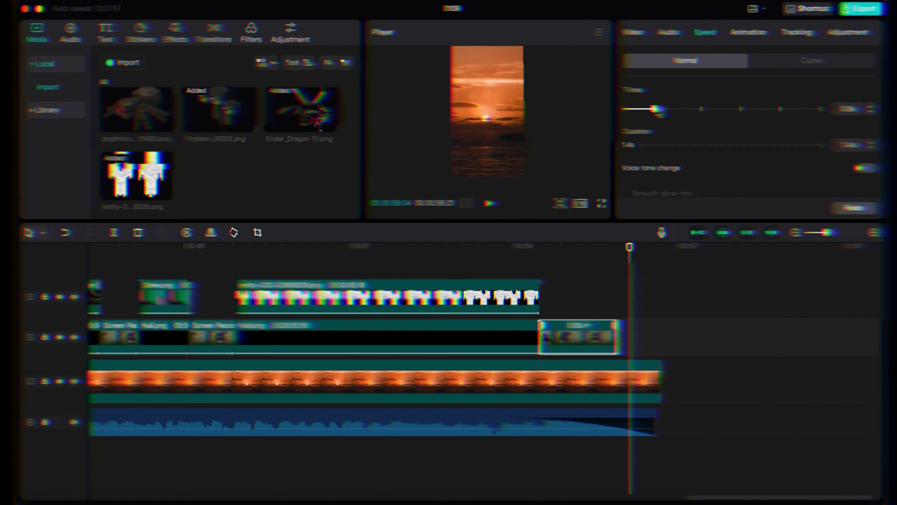
left_click_drag(656, 109, 647, 110)
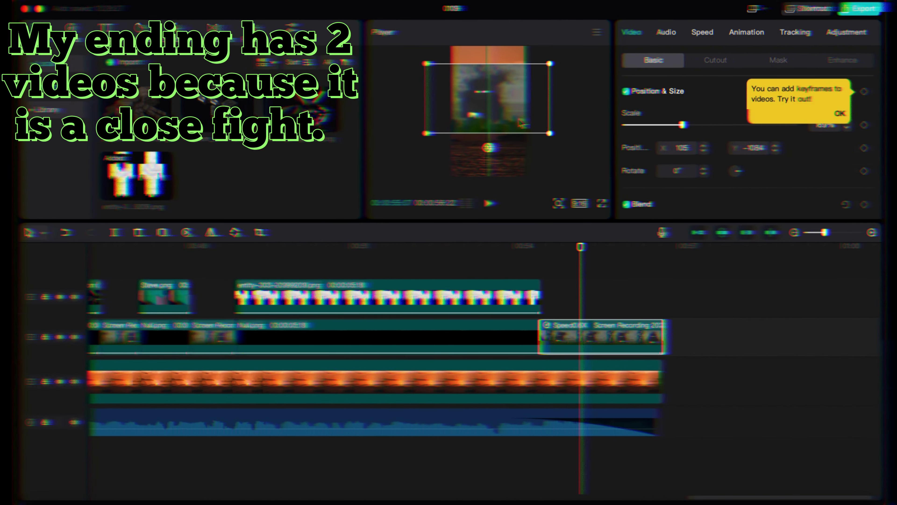
Place the slowed Null winner clip in the lower half of the frame at X 134, Y -814 and scale it to 182%
left_click_drag(518, 150, 519, 148)
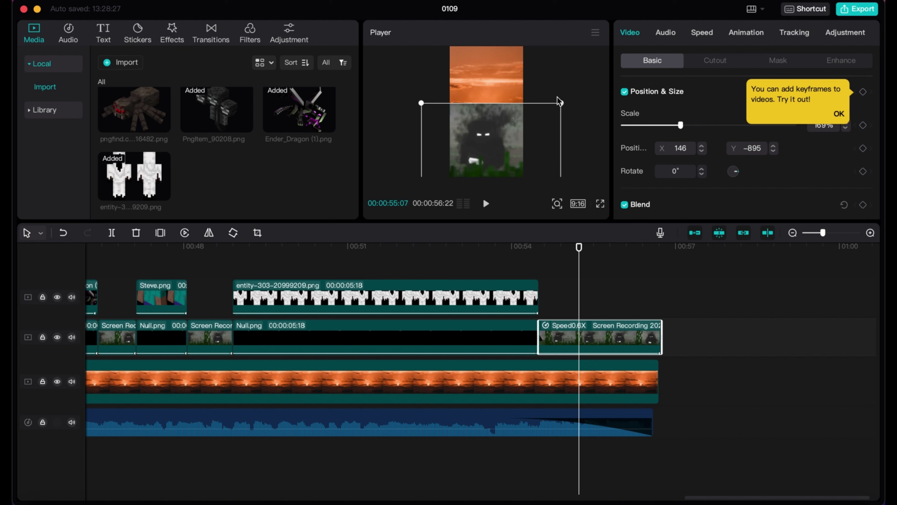
mouse_move(508, 139)
left_mouse_down()
mouse_move(514, 122)
mouse_move(515, 131)
left_mouse_up()
left_click(570, 83)
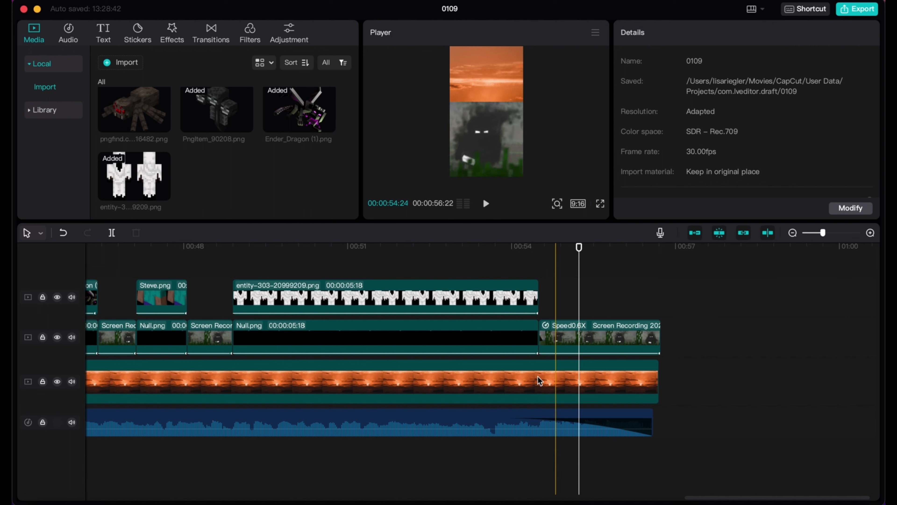
key("space")
left_click(543, 348)
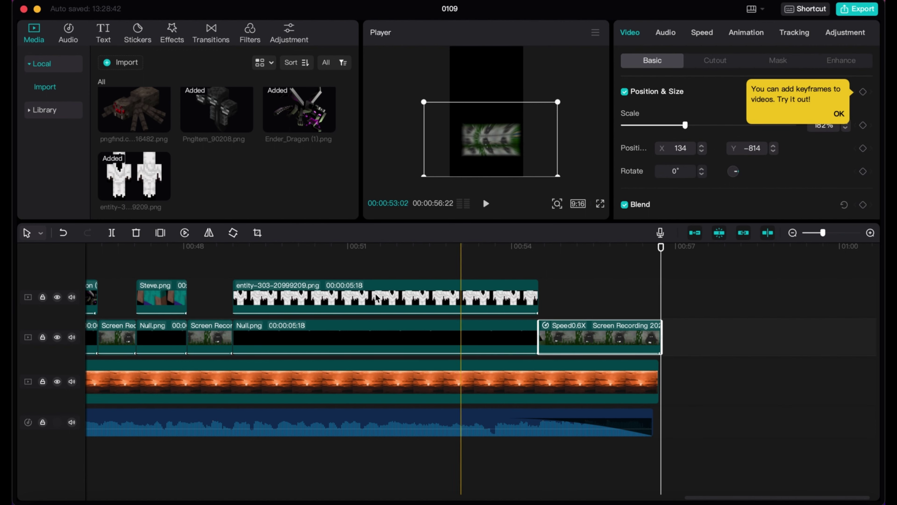
Import "Screen Recording 2022-11-02 at 1.36.46 PM.mov" from the Desktop folder
left_click(120, 63)
left_click(148, 178)
scroll(424, 254, "down", 10)
left_click(375, 261)
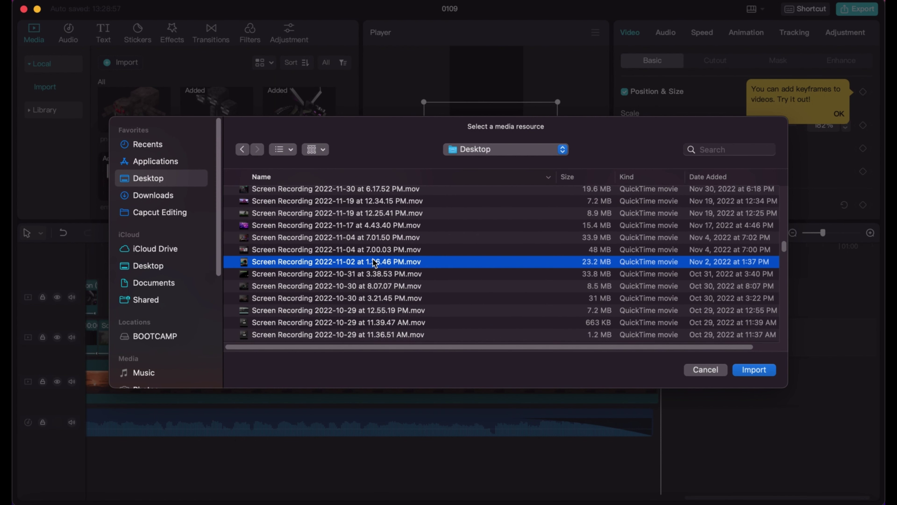
double_click(375, 261)
left_click_drag(218, 177, 546, 345)
left_click(216, 179)
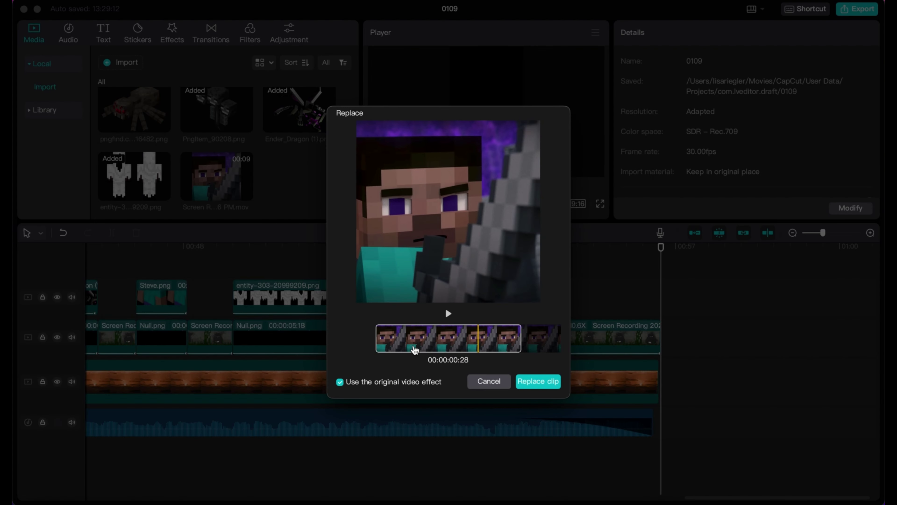
left_click(489, 381)
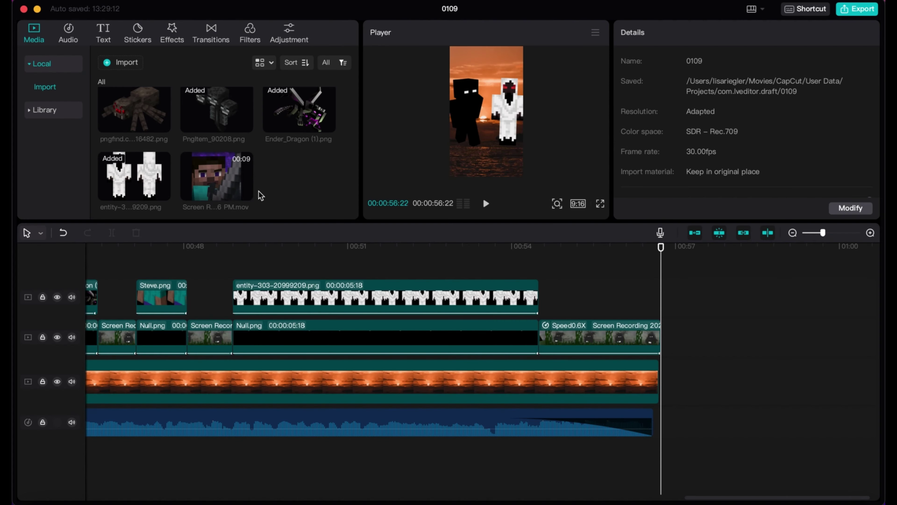
Add the imported recording after the entity-303 clip, cut away its first part and move the remainder against the entity-303 clip
left_click_drag(593, 315, 541, 297)
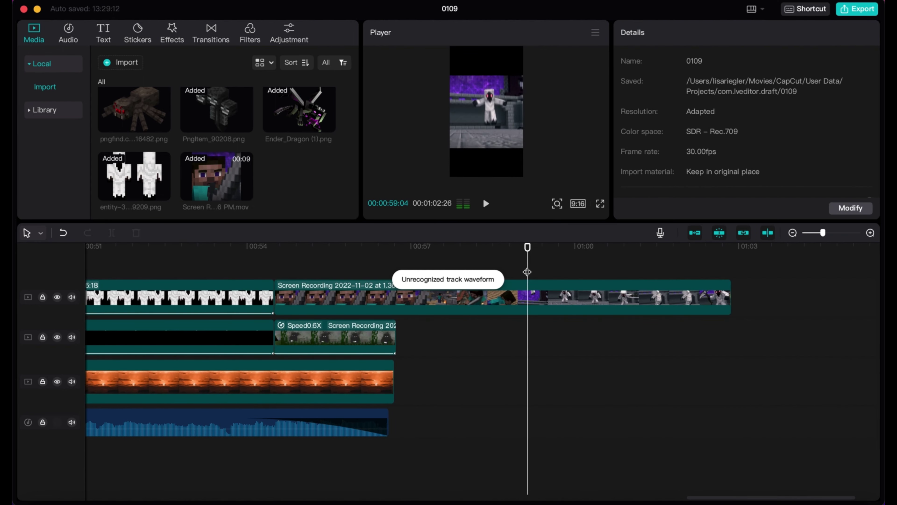
left_click(547, 280)
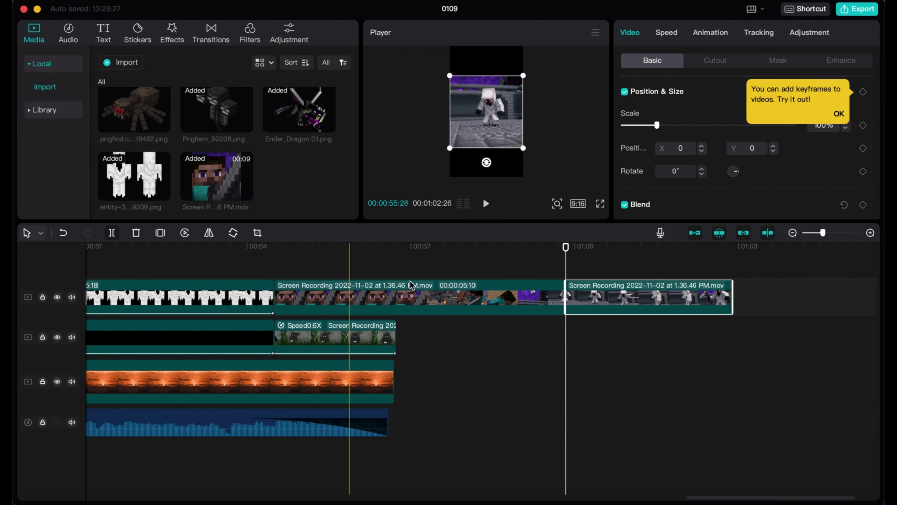
left_click(516, 293)
key("Delete")
left_click_drag(643, 303, 348, 303)
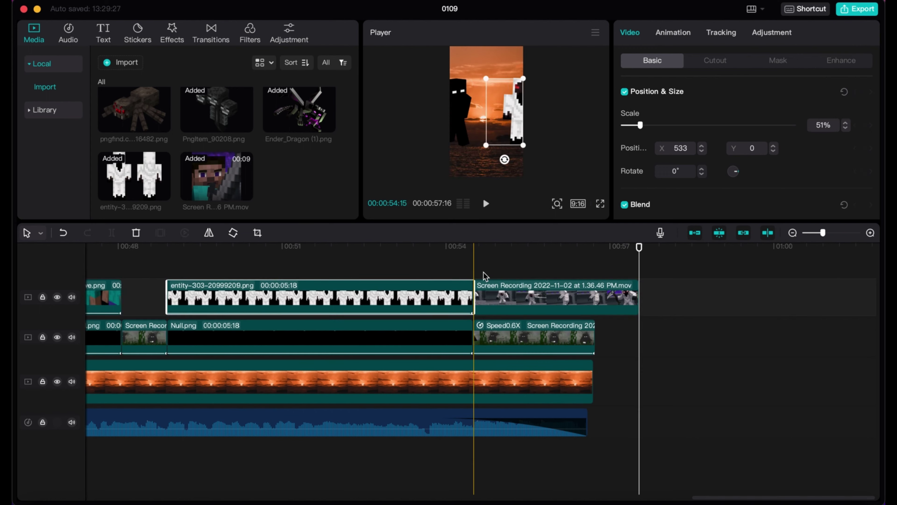
Trim the end of the entity-303 winner recording to match the end of the slowed Null clip
left_click(484, 272)
key("space")
key("space")
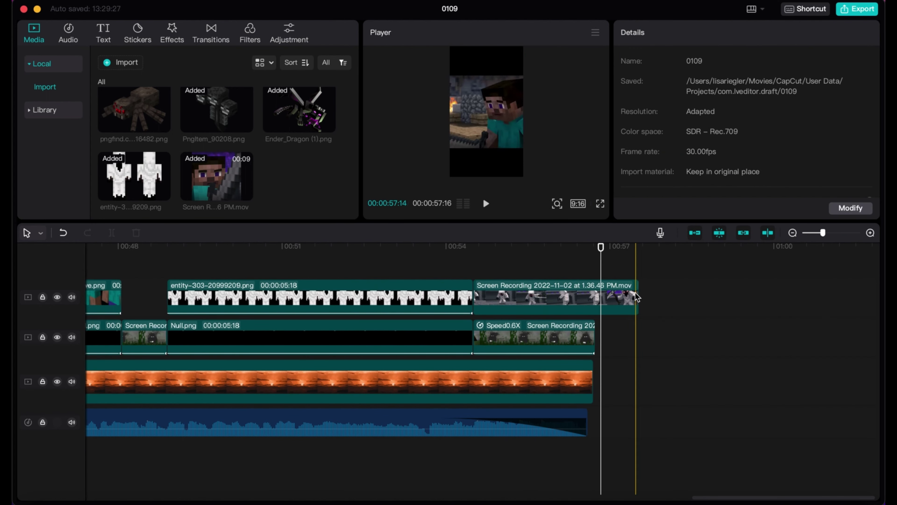
left_click_drag(633, 299, 673, 336)
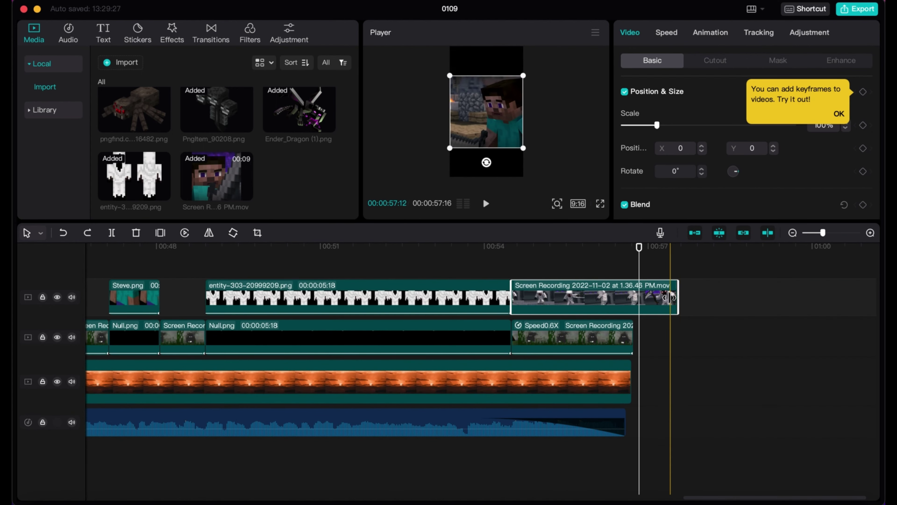
left_click_drag(678, 297, 626, 294)
Apply the stretch-and-distort combo animation to the entity-303 winner recording and move it to the upper half of the frame
left_click(711, 33)
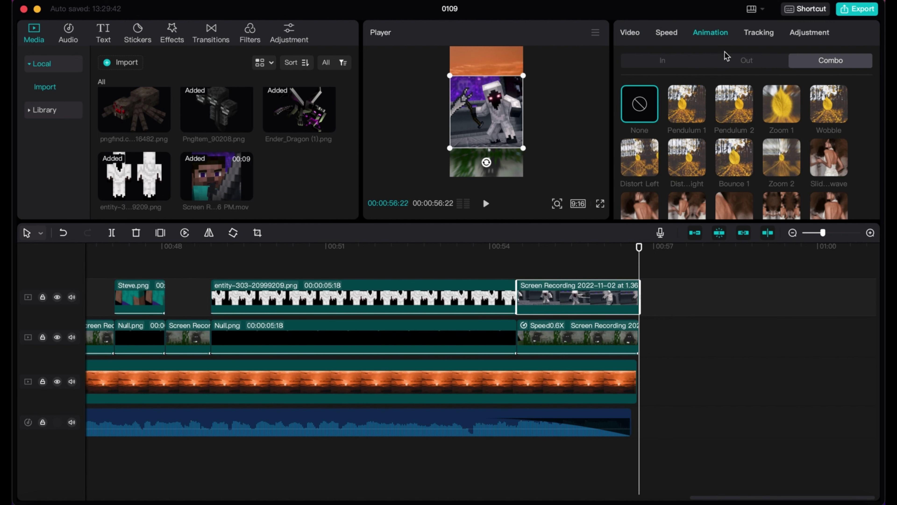
scroll(744, 161, "down", 2)
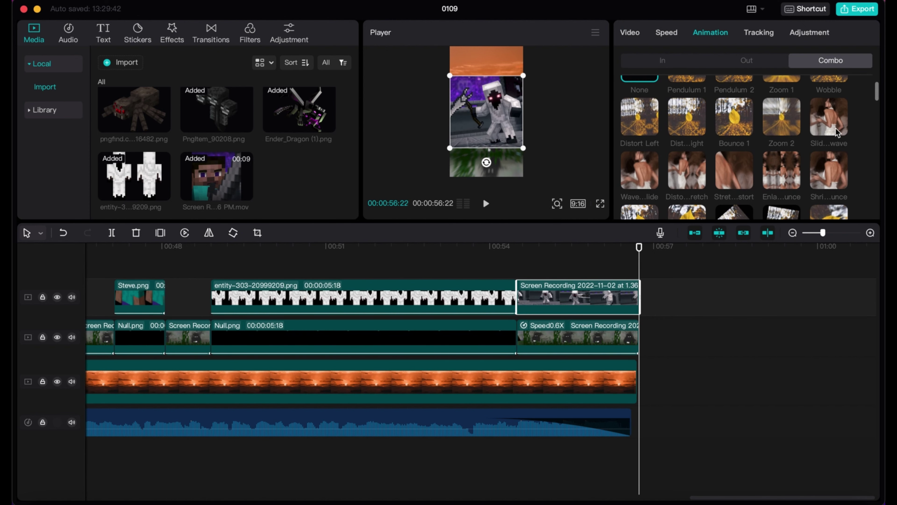
left_click(721, 165)
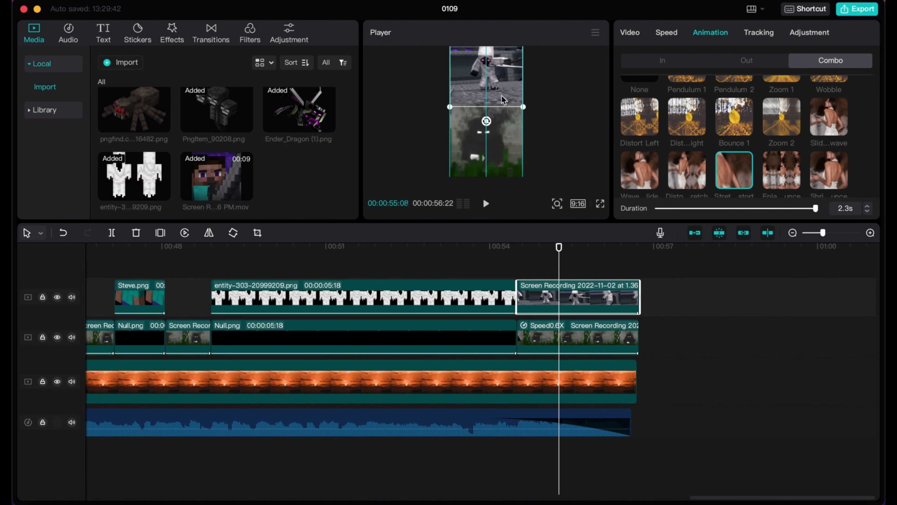
left_click(507, 297)
key("space")
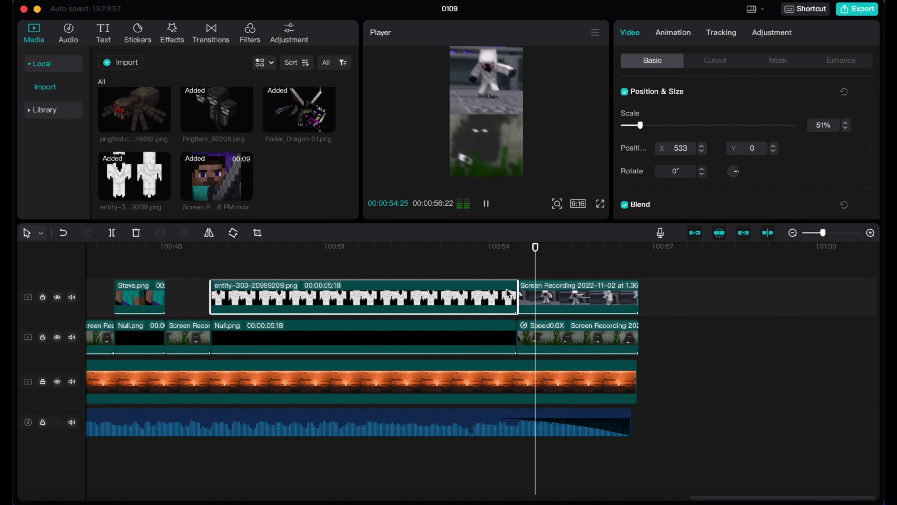
Play back the cut from the entity-303 clip into the split-screen ending
key("space")
left_click(486, 111)
left_click(502, 282)
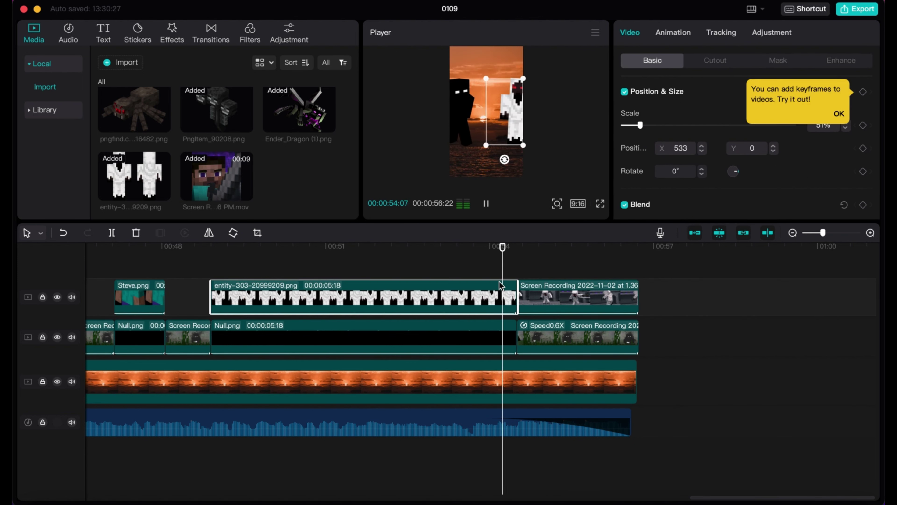
key("space")
key("space")
Add the text "Like = Entity 303 :) Comment = Null" over the split-screen ending, match its length to the recordings, and give it the Fly Out exit animation
left_click(105, 37)
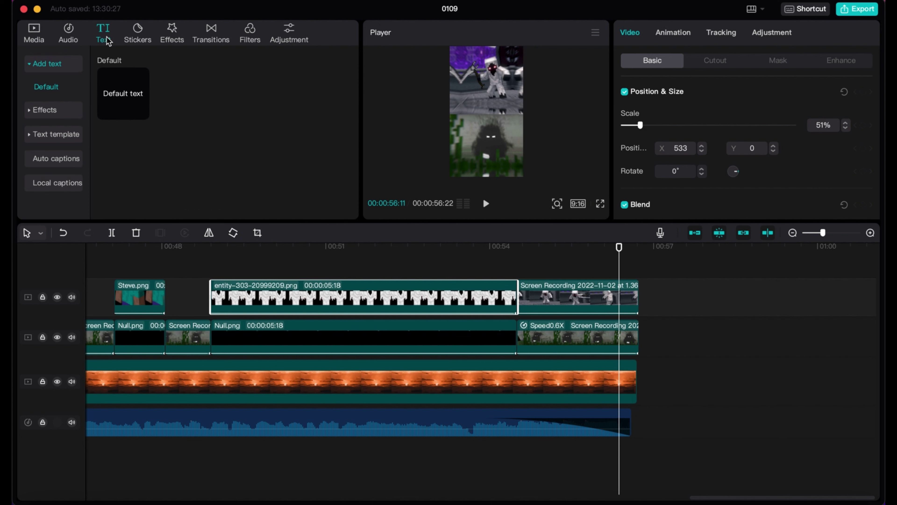
left_click(141, 112)
left_click_drag(649, 286, 550, 290)
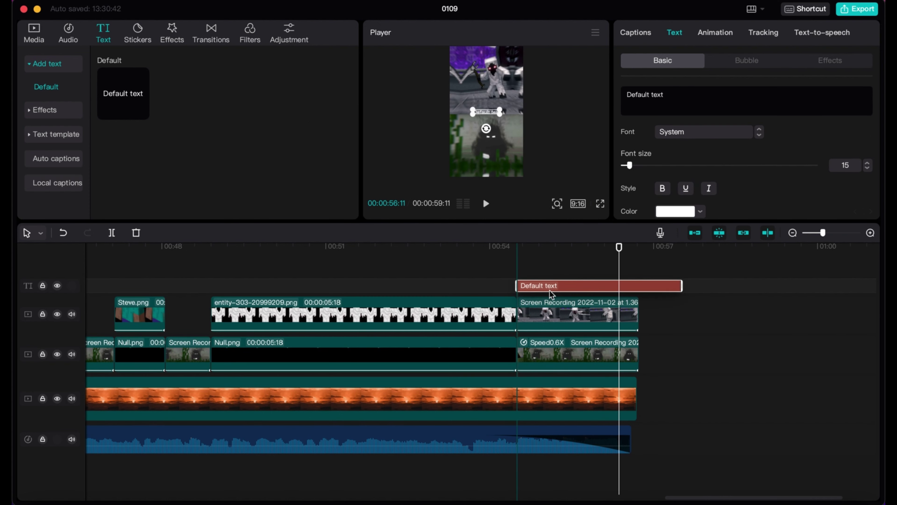
left_click_drag(683, 286, 640, 285)
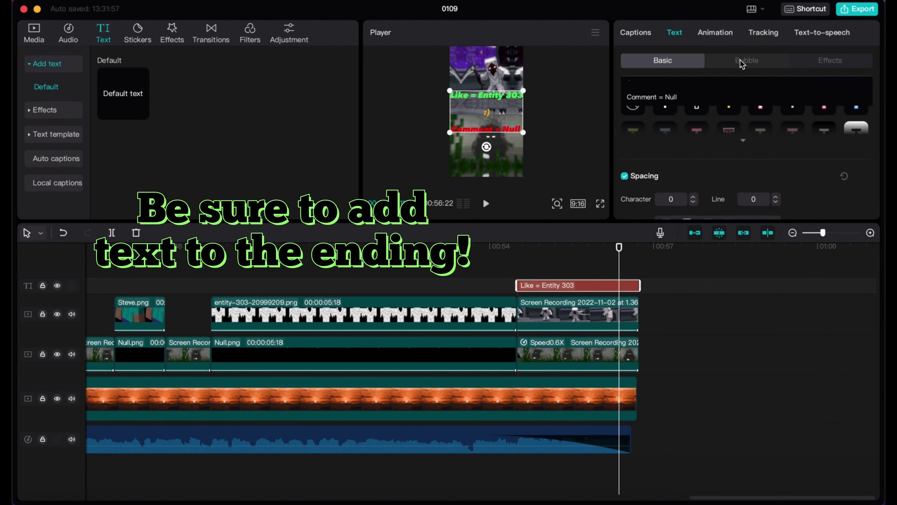
left_click_drag(680, 85, 634, 81)
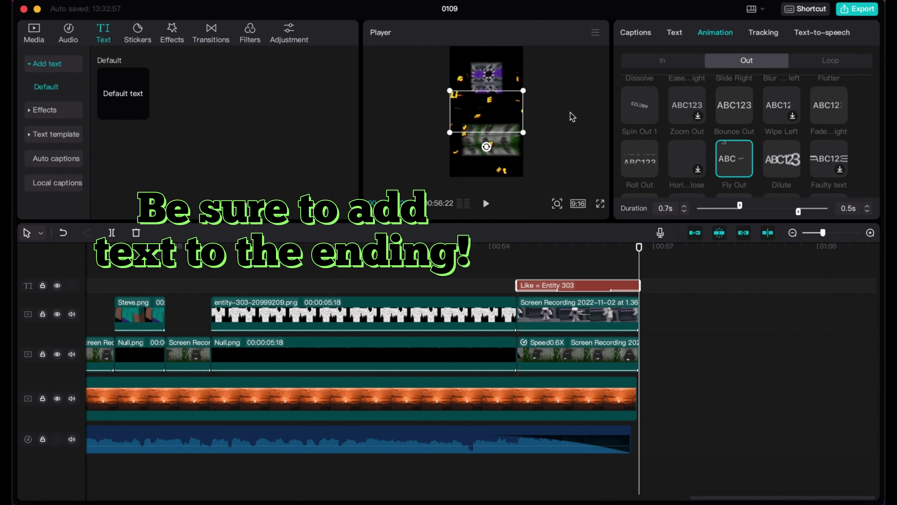
Add a Camera Shake effect across the cut into the split-screen ending and extend its start slightly earlier
left_click(507, 253)
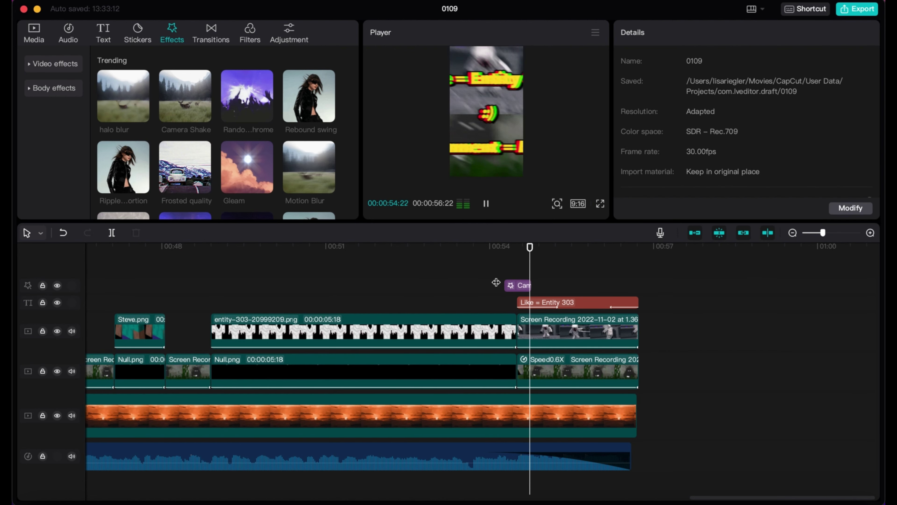
left_click_drag(503, 283, 495, 283)
left_click(482, 274)
Paste a second Camera Shake right after the first, extend it to the end of the video, and play back the ending
left_click(533, 281)
left_click(533, 270)
key("super+v")
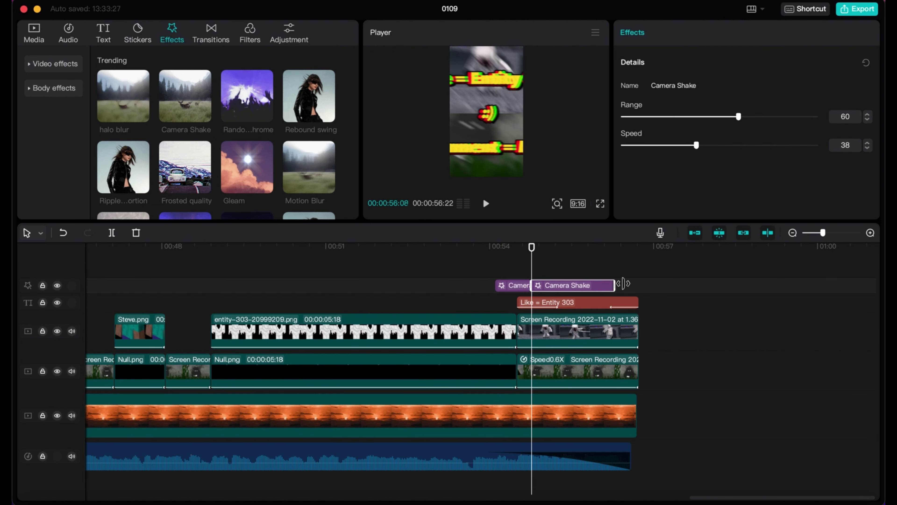
left_click_drag(624, 284, 648, 284)
left_click(514, 273)
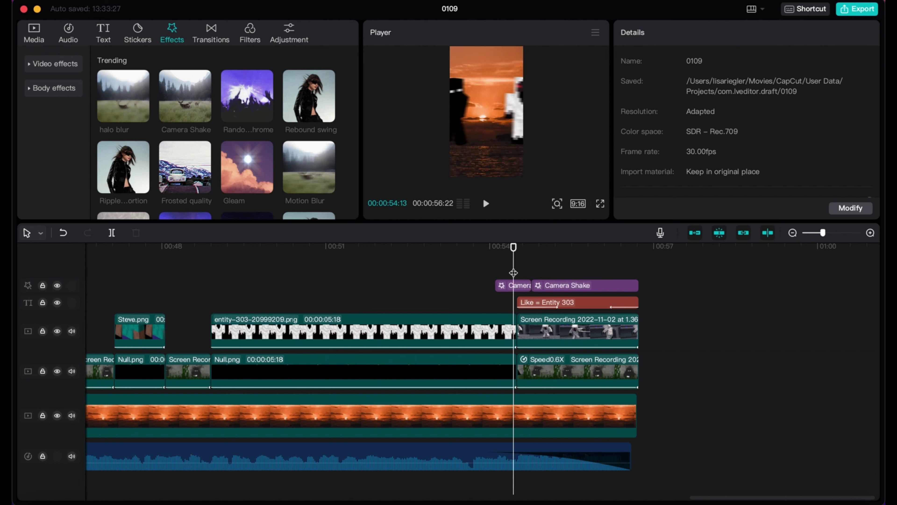
key("space")
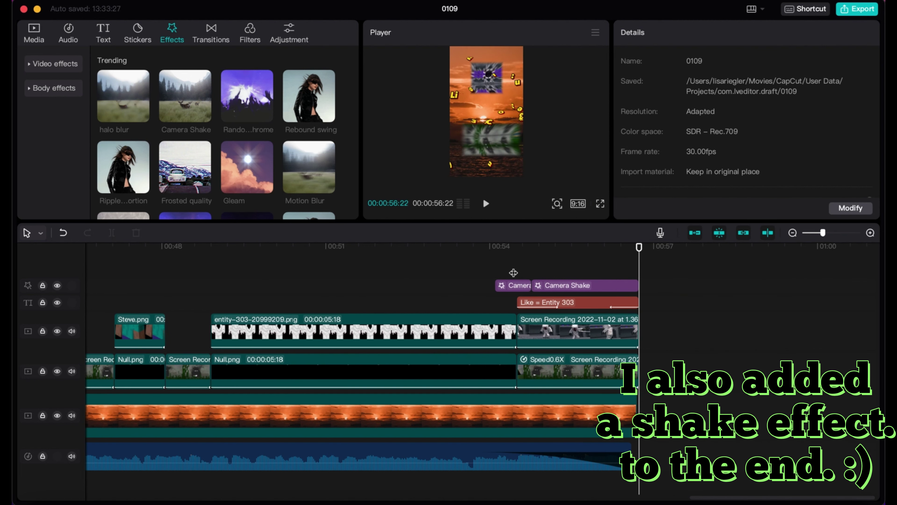